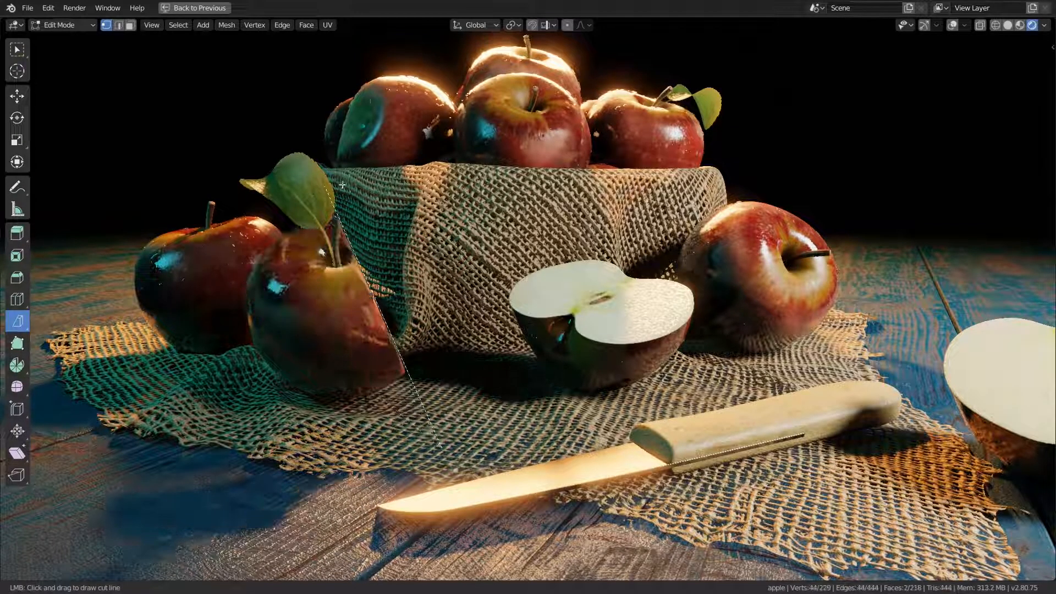
scroll(489, 286, "down", 2)
middle_click_drag(725, 292, 740, 327)
scroll(740, 326, "up", 2)
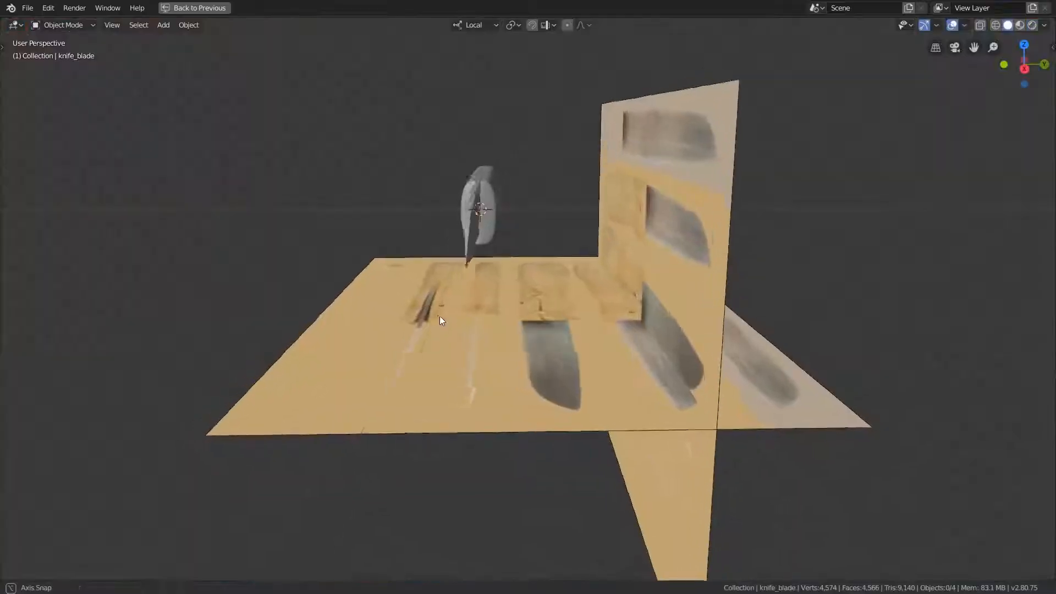
middle_click_drag(440, 316, 648, 318)
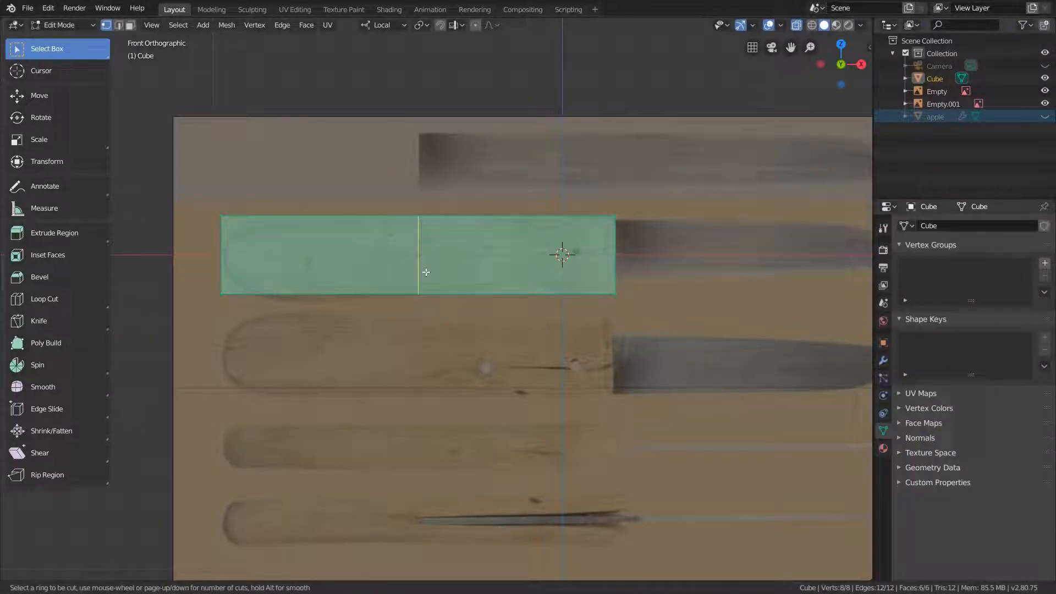
- Add four evenly spaced loop cuts across the length of the knife handle block
scroll(427, 271, "up", 2)
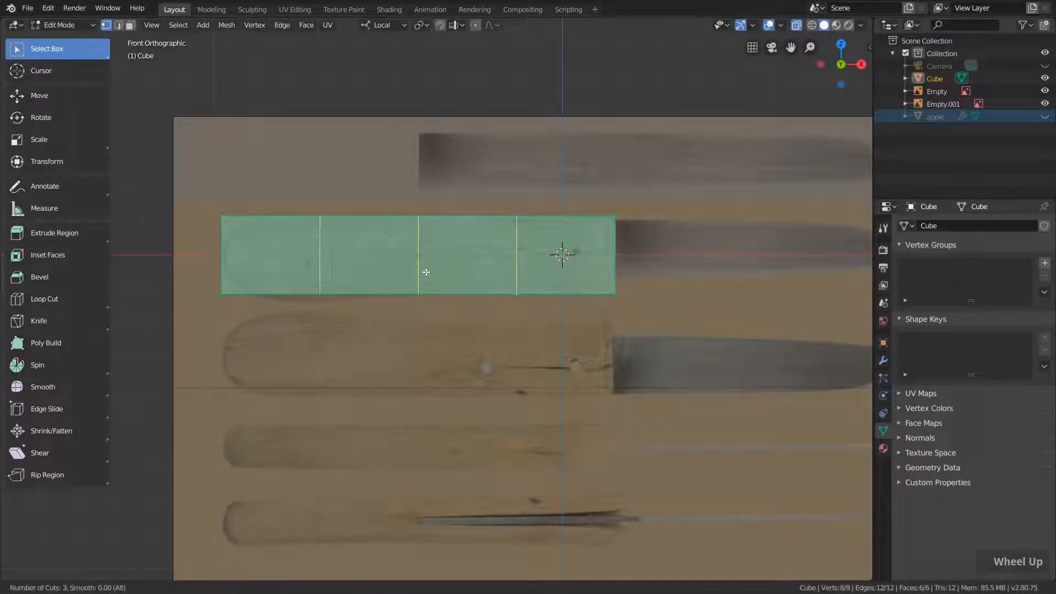
scroll(426, 272, "up", 1)
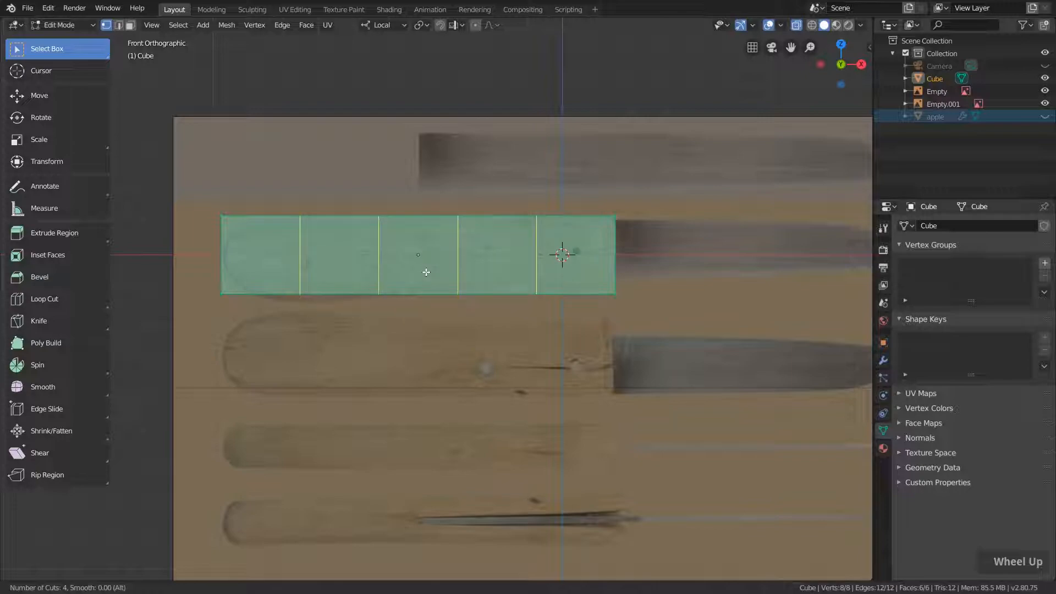
left_click(426, 271)
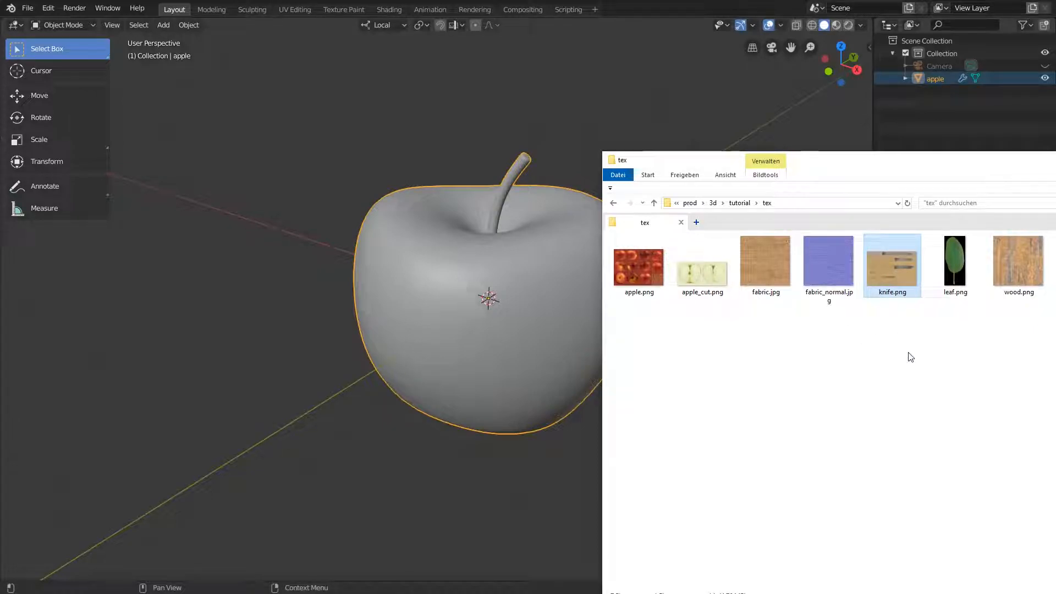
- Bring knife.png from the tex folder into the 3D scene as a reference image and put the file window out of the way
left_click_drag(896, 285, 581, 113)
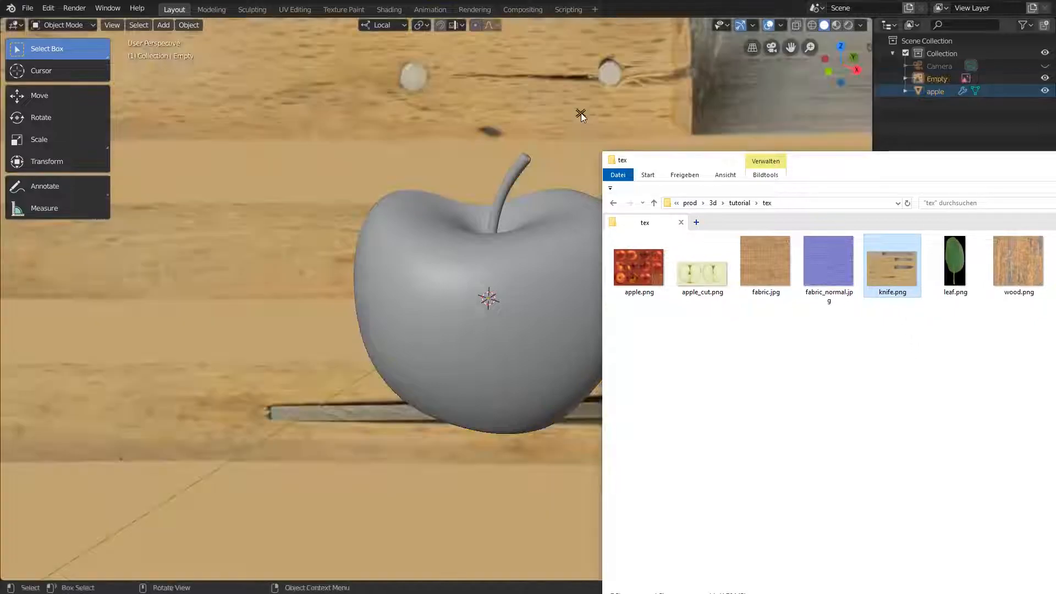
left_click_drag(792, 165, 1055, 170)
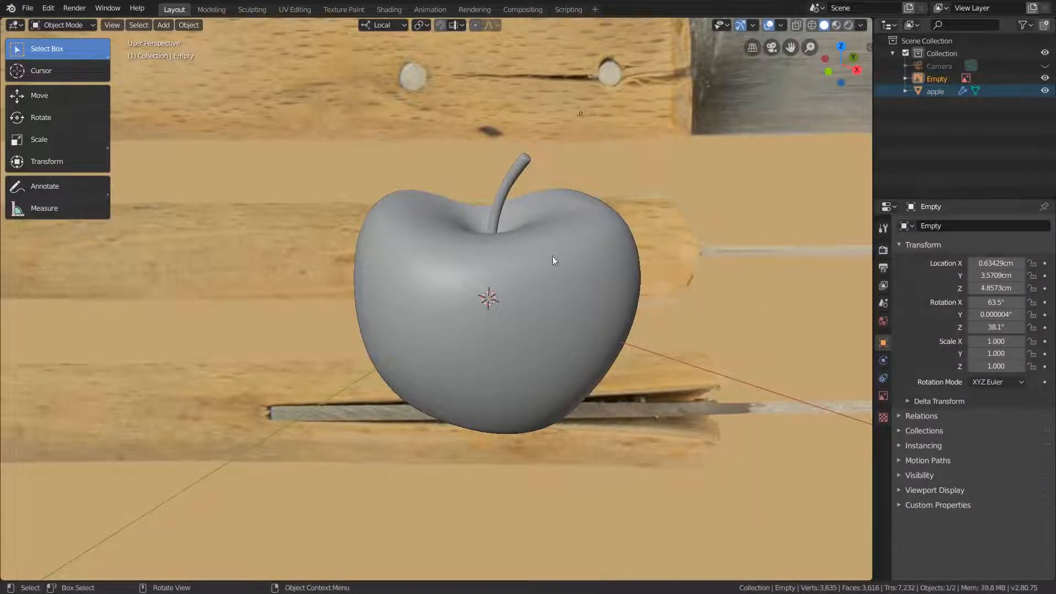
scroll(570, 256, "down", 6)
middle_click_drag(611, 258, 603, 279)
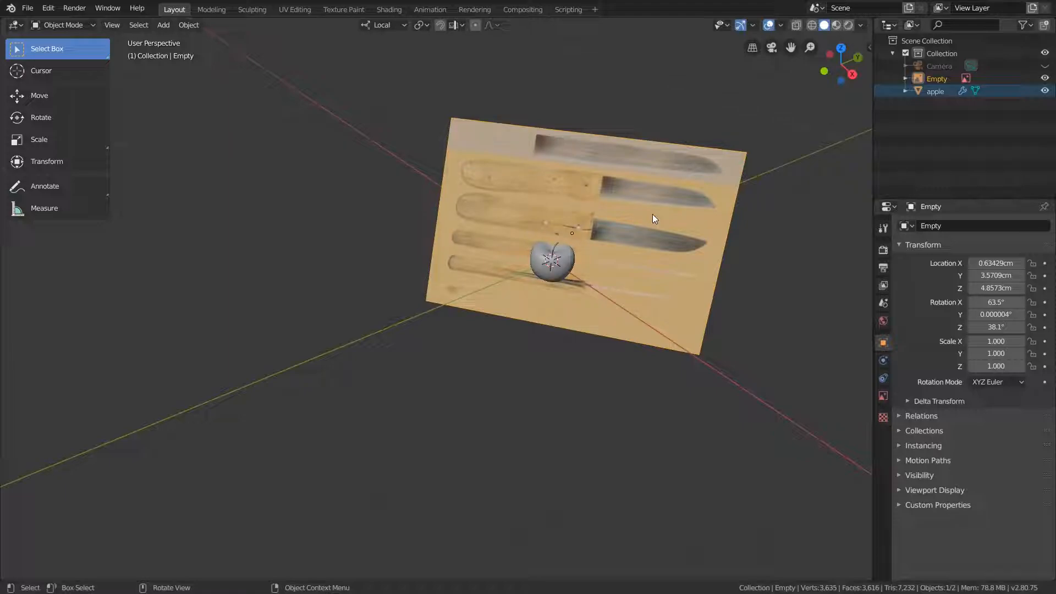
key("r")
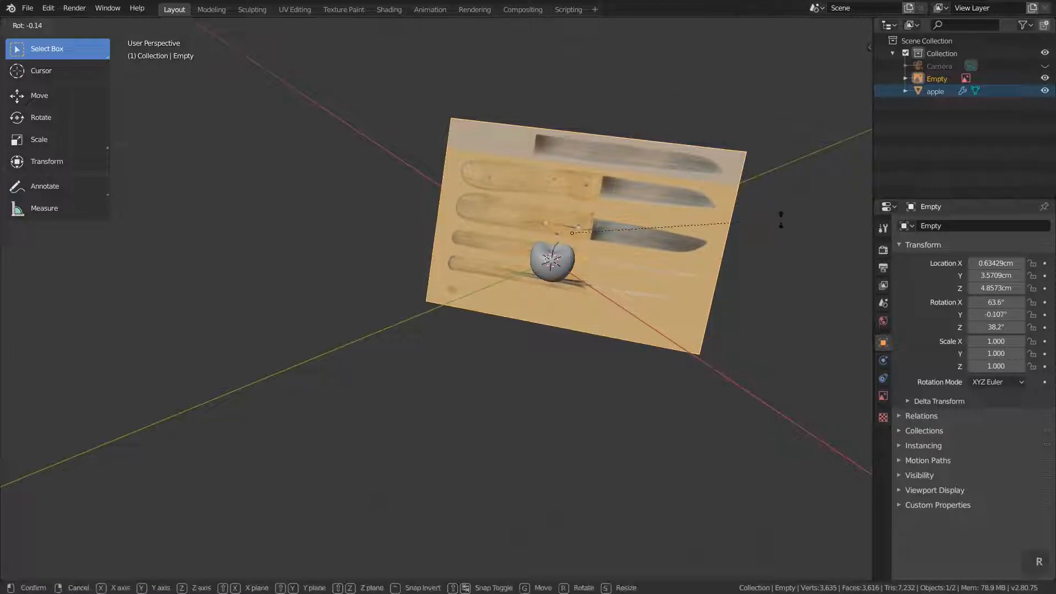
right_click(721, 201)
left_click(867, 47)
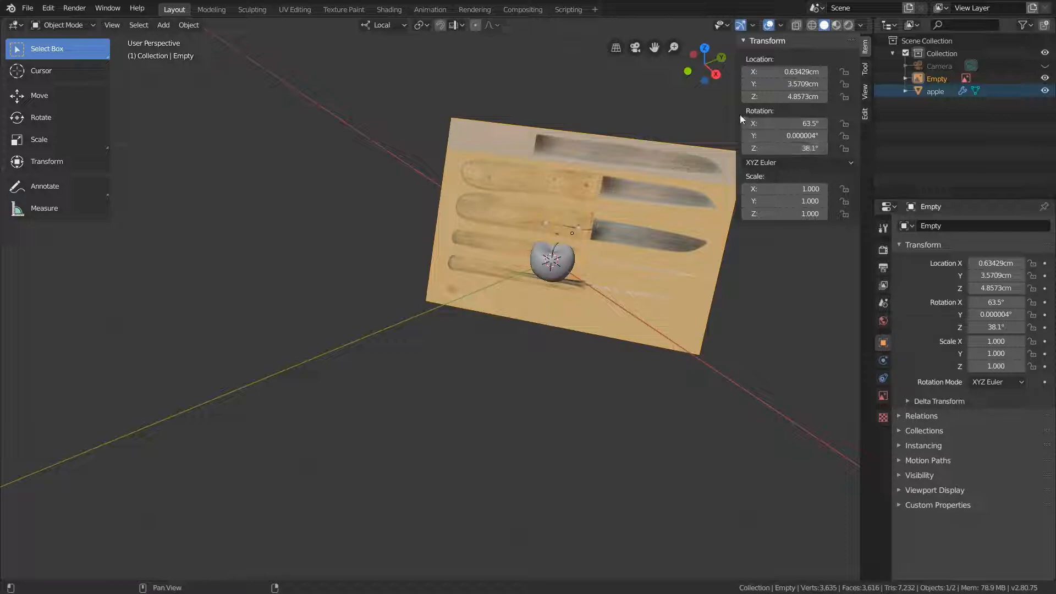
left_click_drag(738, 109, 878, 107)
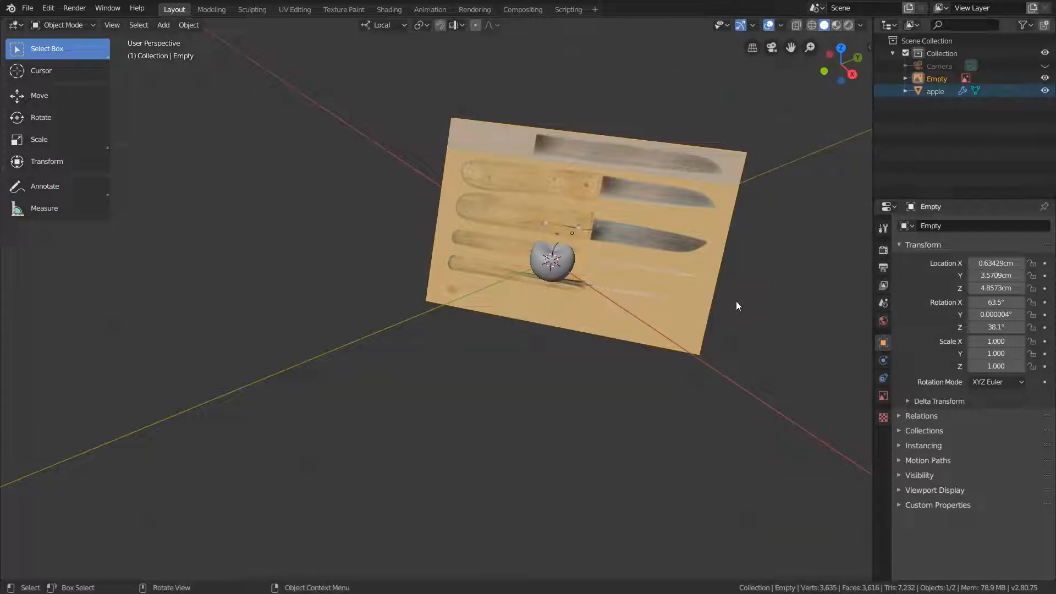
- Clear the rotation and location of the knife reference image so it lies flat at the world origin
key("alt+r")
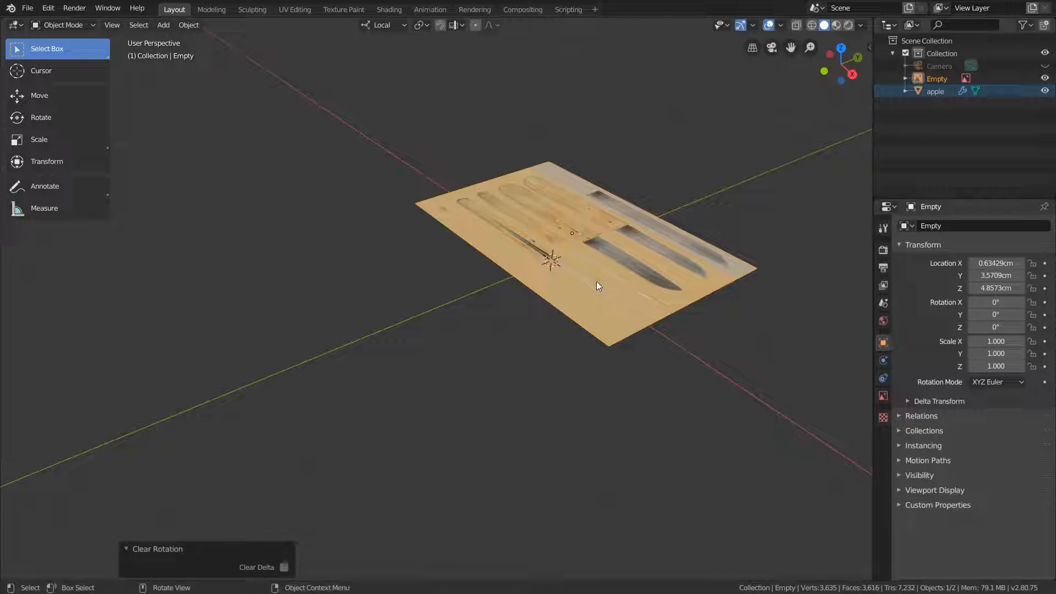
key("alt")
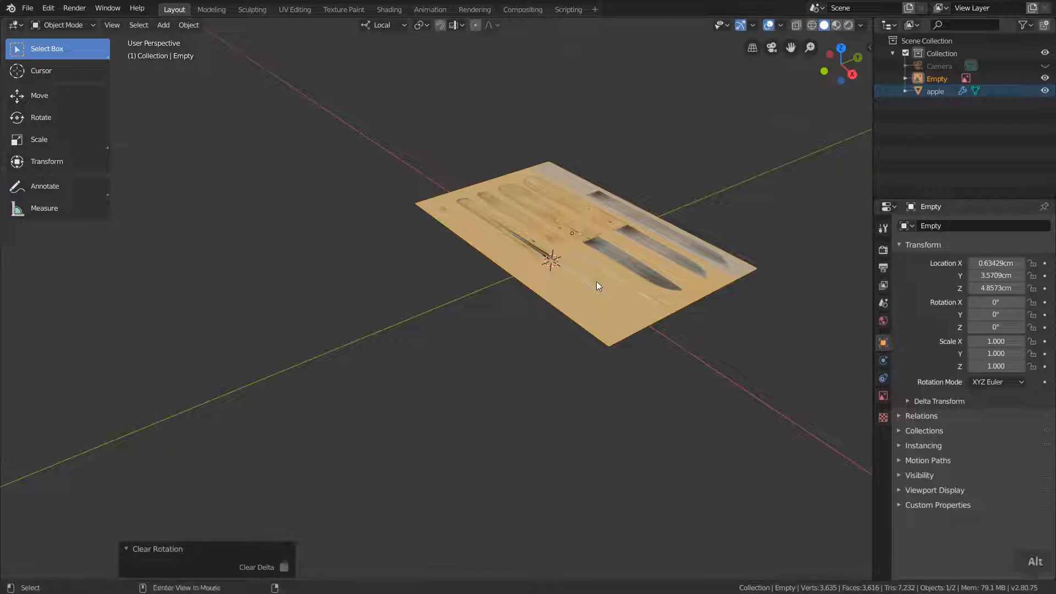
key("alt+g")
scroll(611, 278, "up", 3)
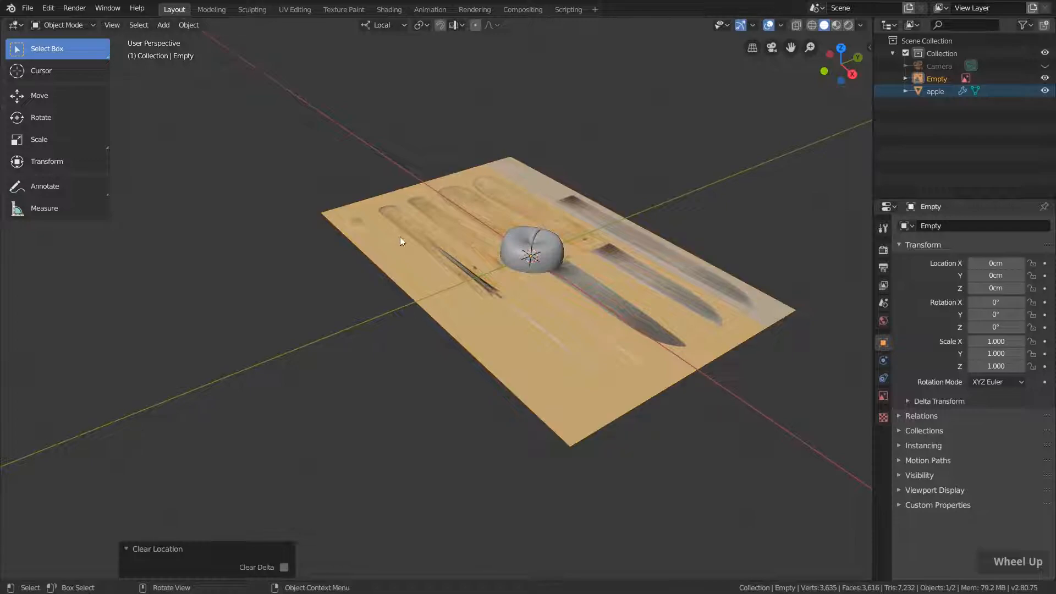
middle_click_drag(617, 324, 666, 353)
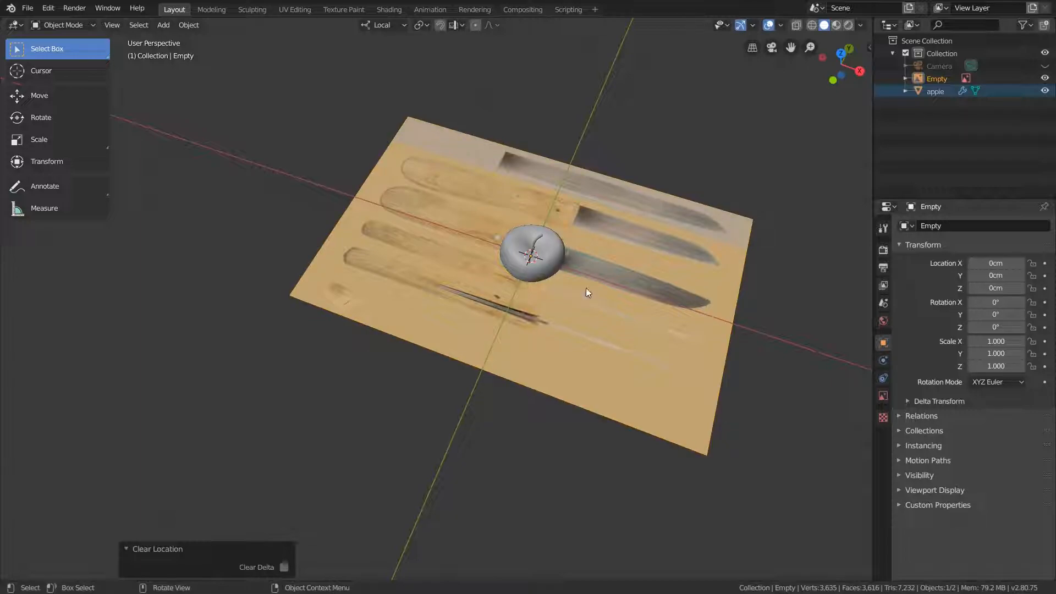
- Try the Rotate and Scale tools on the reference image and leave the Move tool active
left_click(61, 94)
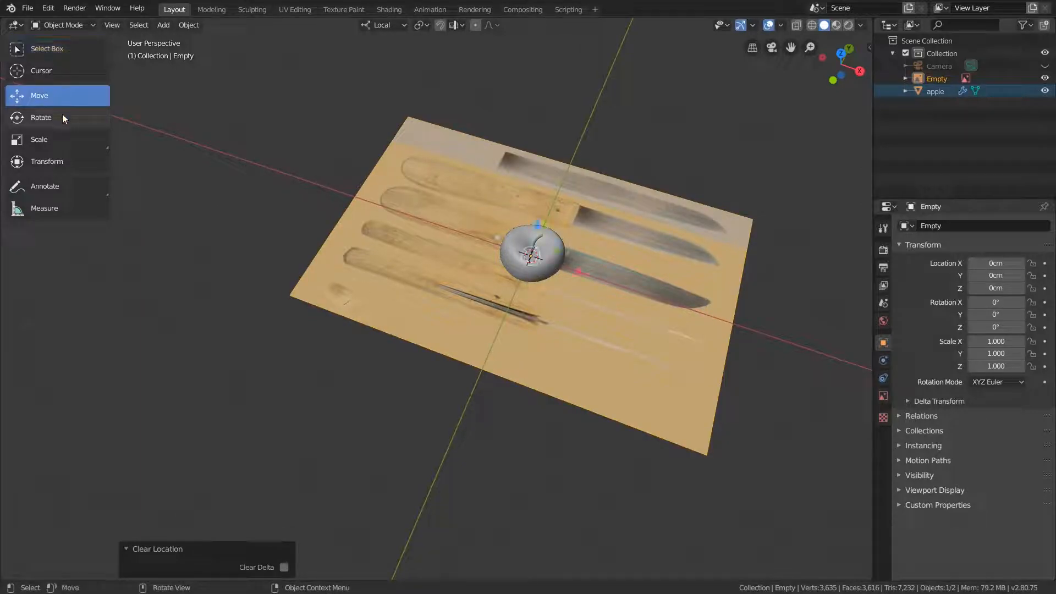
left_click(62, 119)
left_click(61, 141)
left_click(62, 124)
left_click(61, 94)
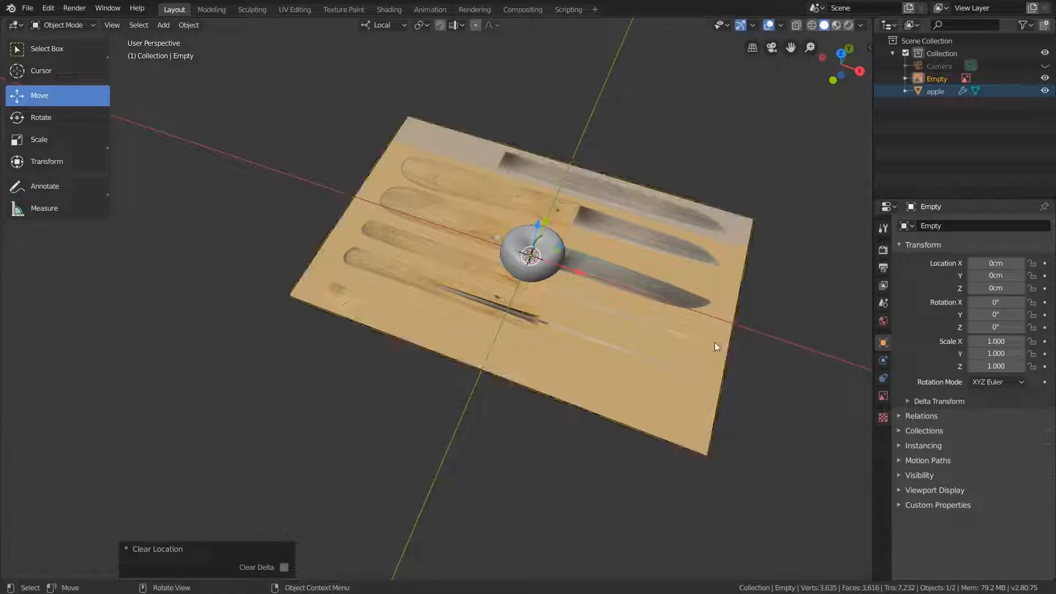
- In top view, scale the knife reference image down to about 0.446 and shift it to about 1.76 cm on Y
left_click(840, 54)
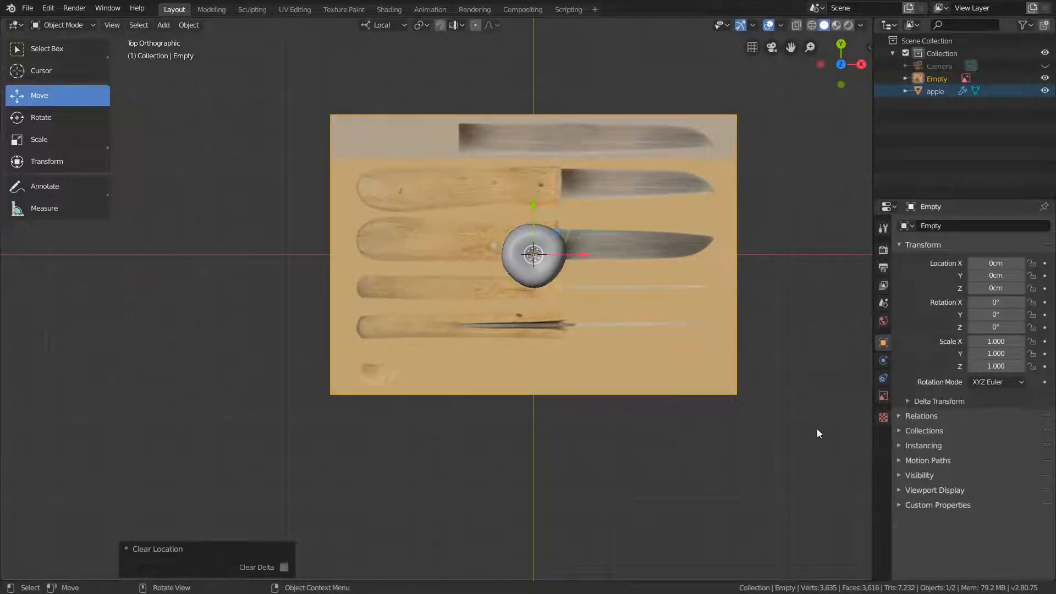
key("s")
left_click(637, 361)
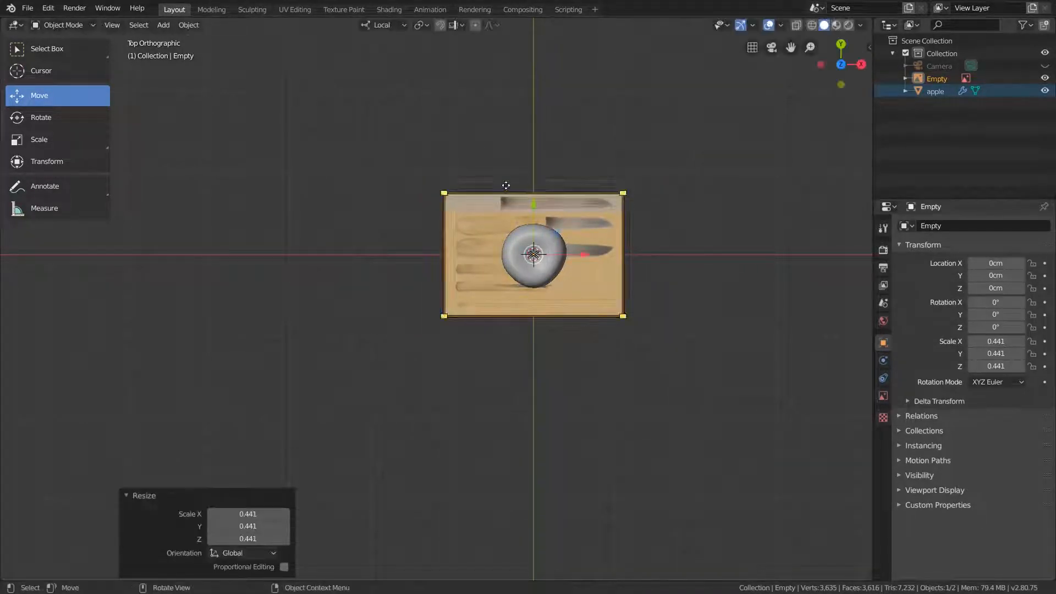
scroll(549, 210, "up", 4)
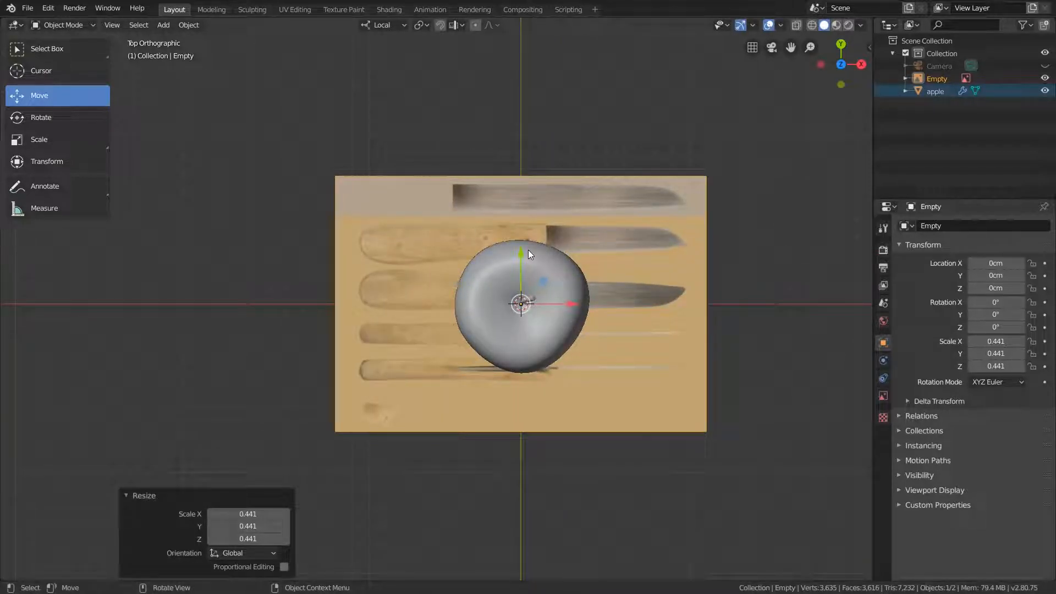
key("s")
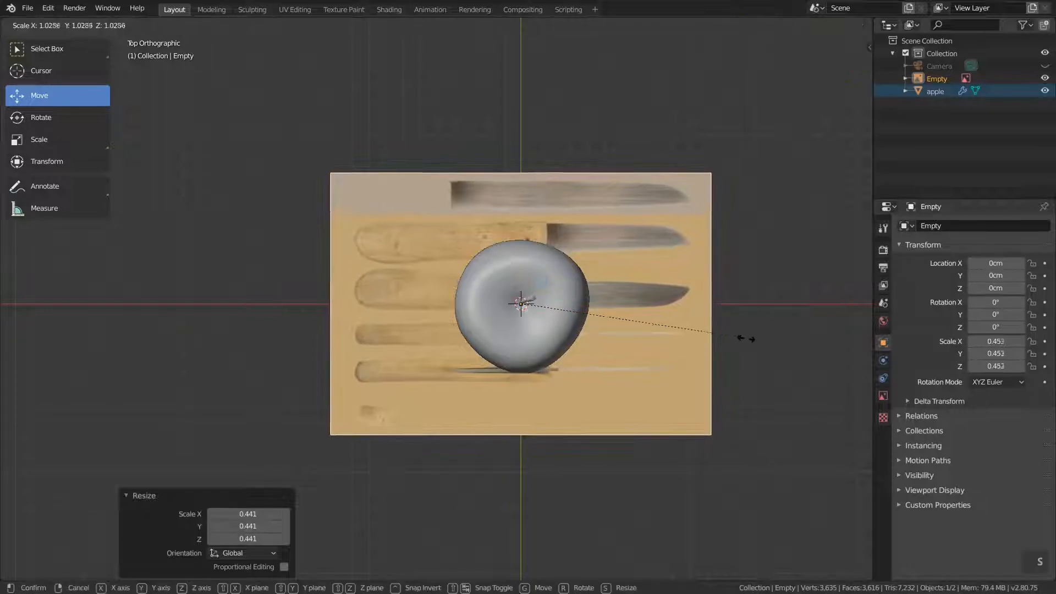
left_click(743, 338)
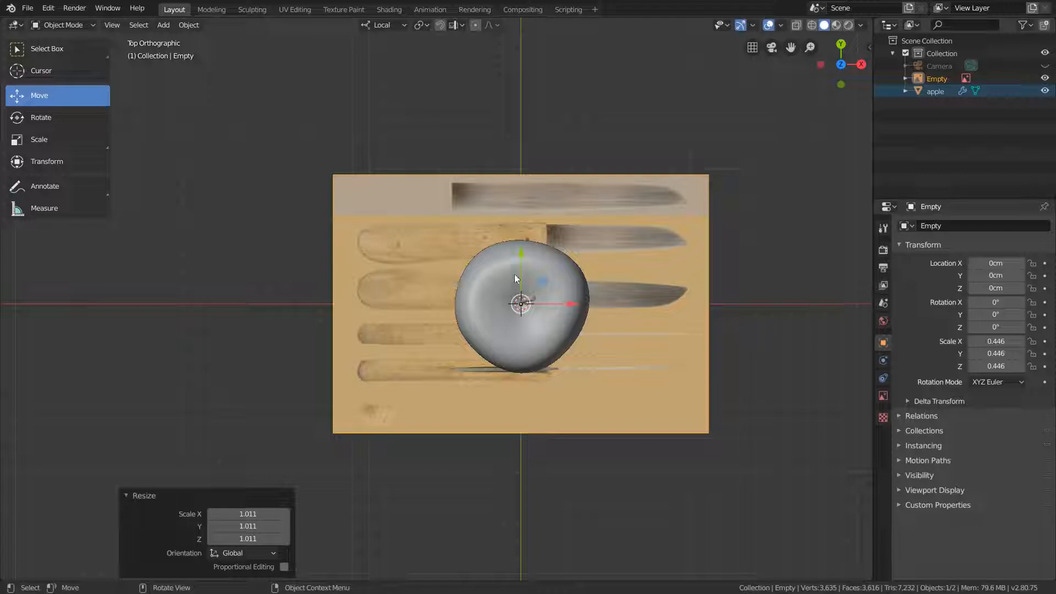
left_click_drag(523, 262, 519, 227)
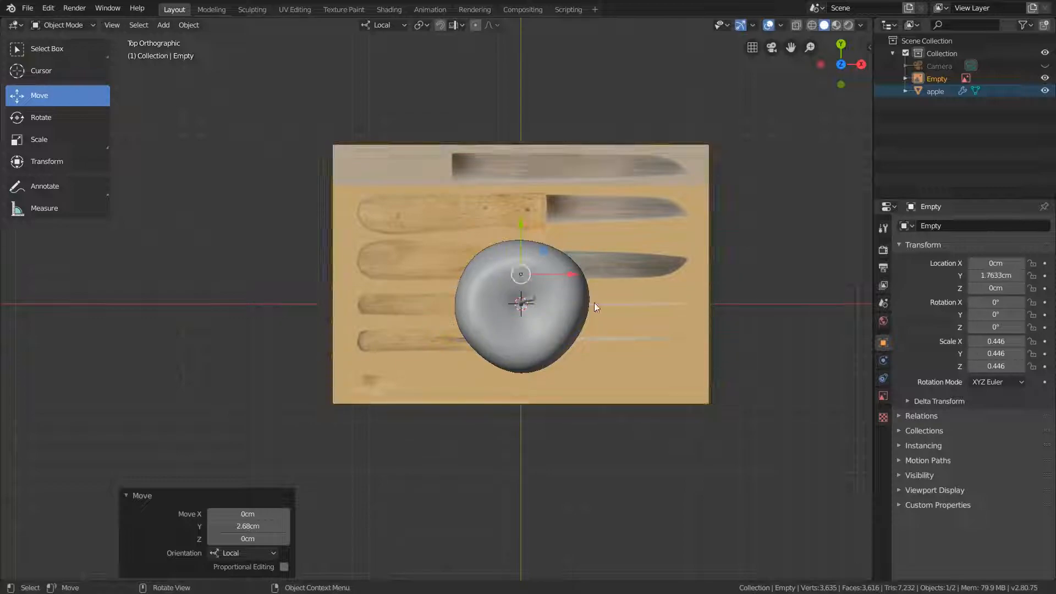
- Hide the apple and lower the knife reference image to about -3.81 cm on Z
left_click(1044, 91)
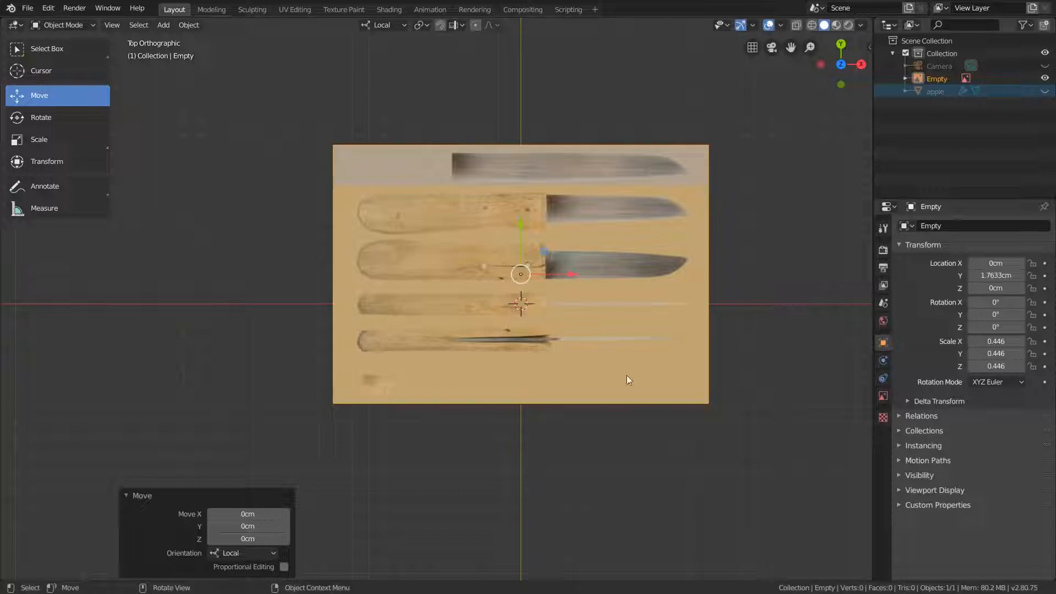
middle_click_drag(565, 450, 567, 319)
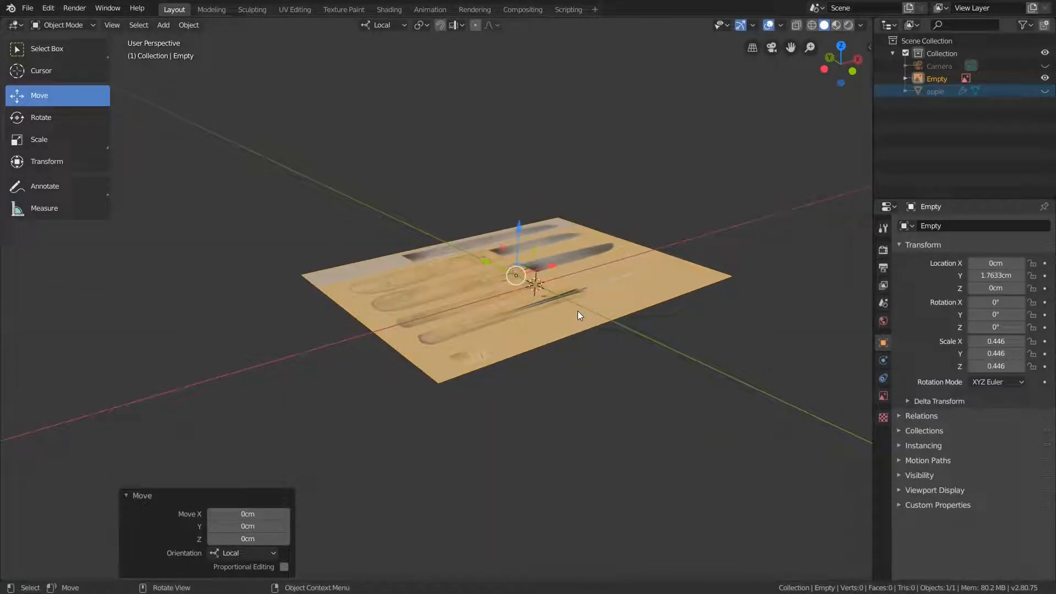
left_click(582, 319)
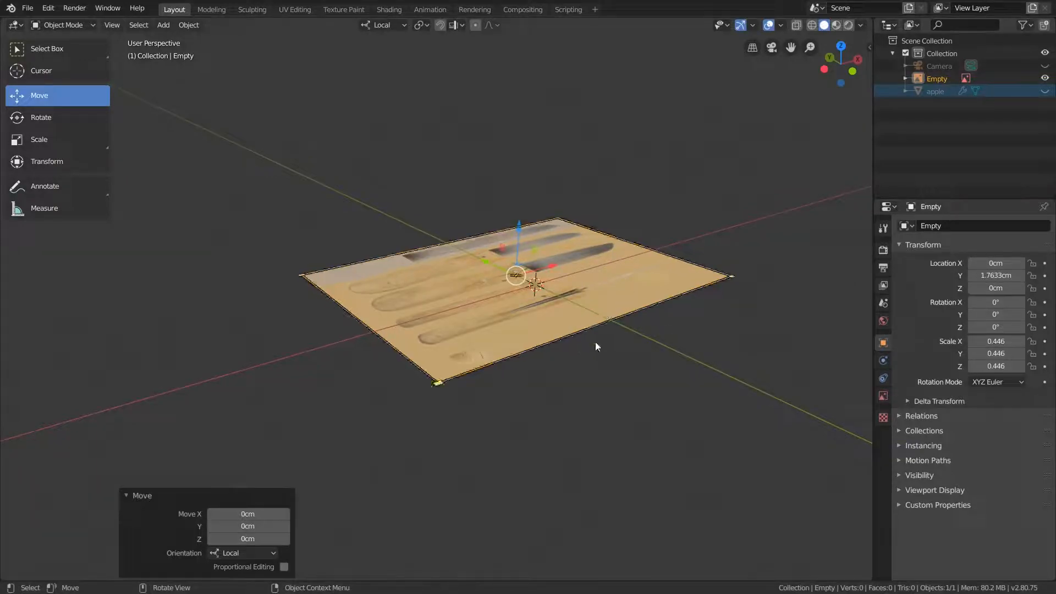
left_click_drag(519, 234, 517, 273)
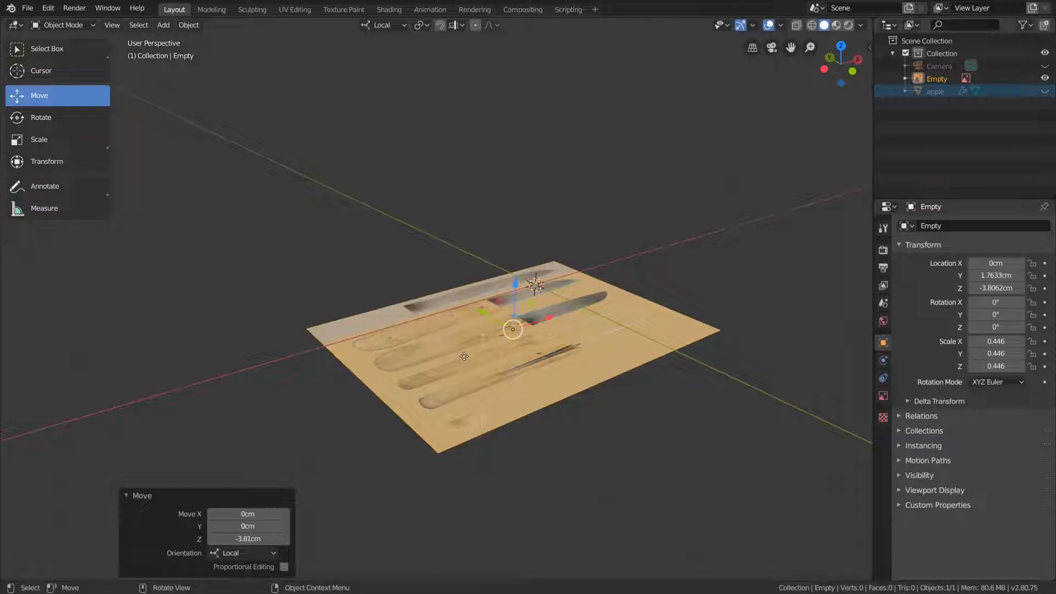
- Duplicate the knife reference image in left view, offsetting the copy about 4.02 cm on Y and 5.16 cm on Z
left_click(824, 70)
right_click(489, 236)
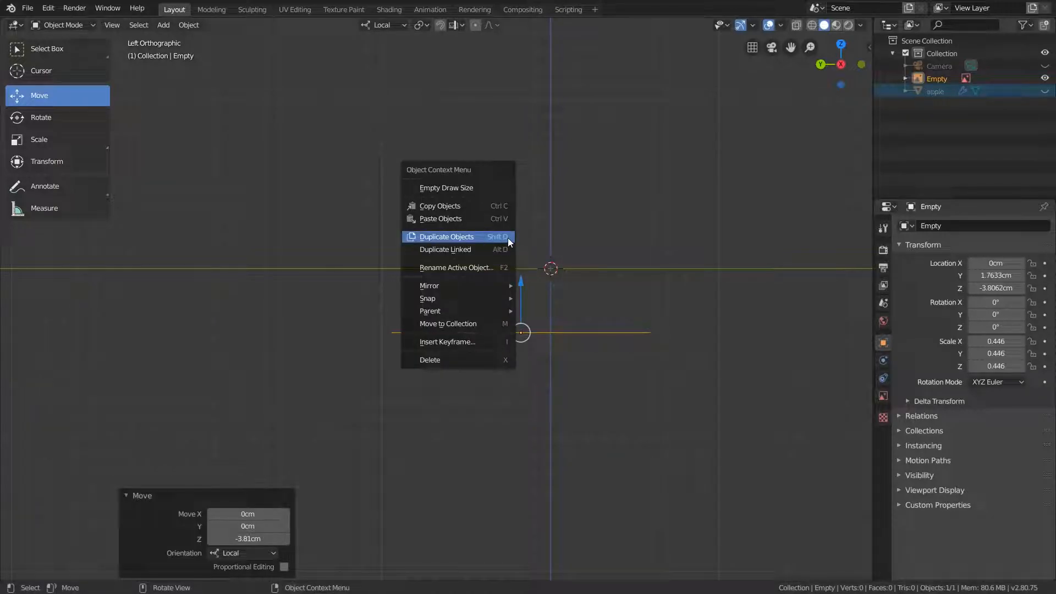
left_click(507, 238)
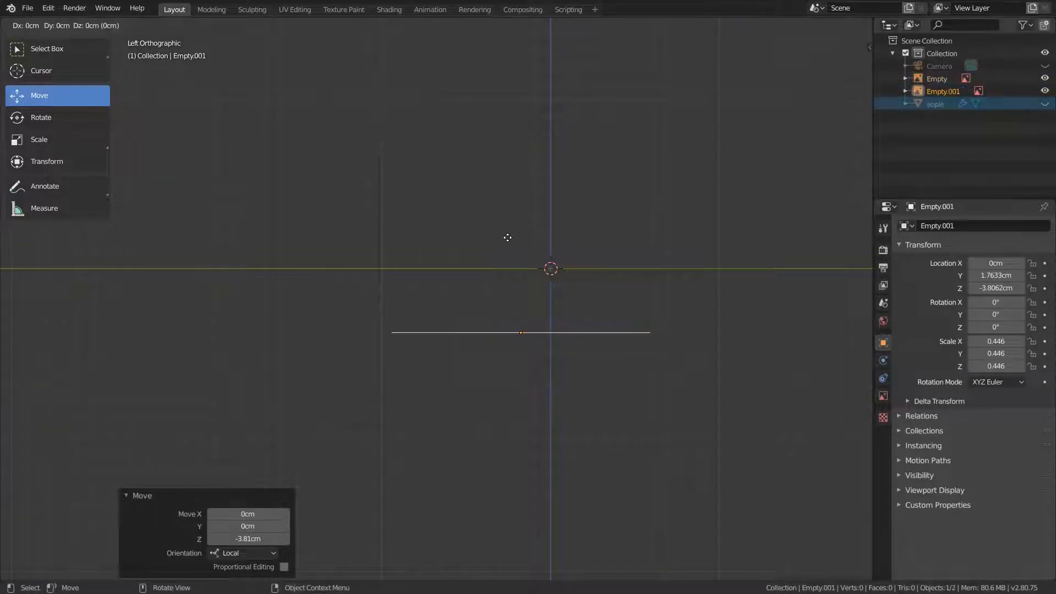
left_click(449, 163)
middle_click_drag(449, 162, 623, 282)
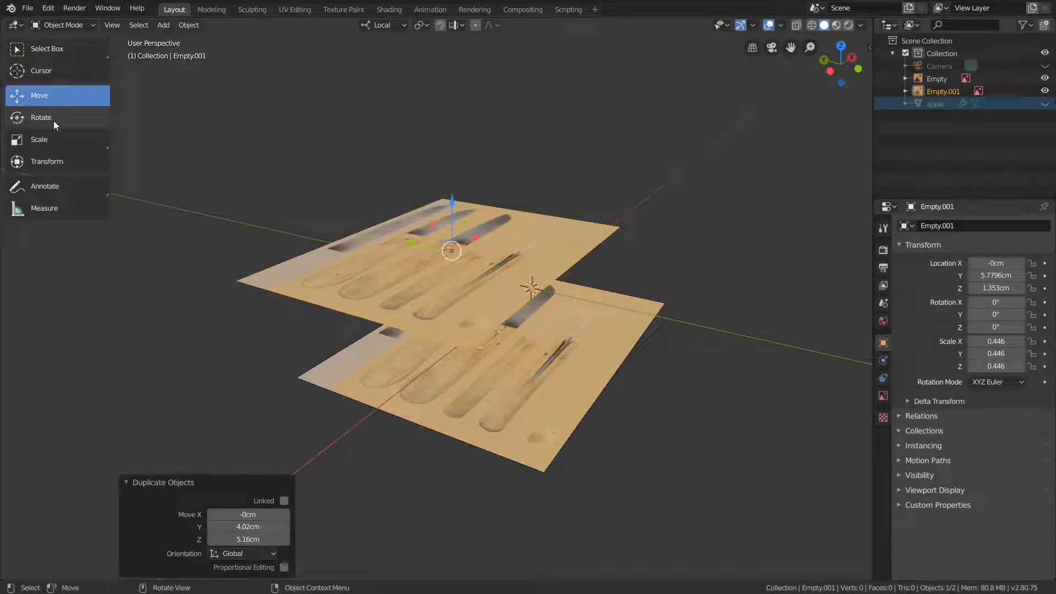
- Rotate the duplicated reference image 90° around its local X axis so it stands upright
key("r")
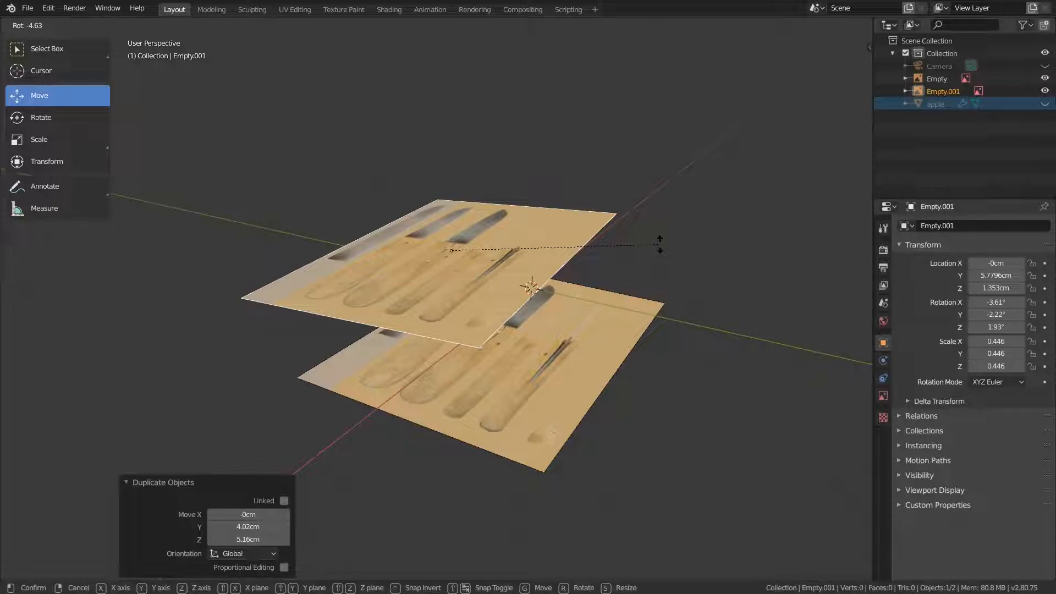
key("x")
key("x")
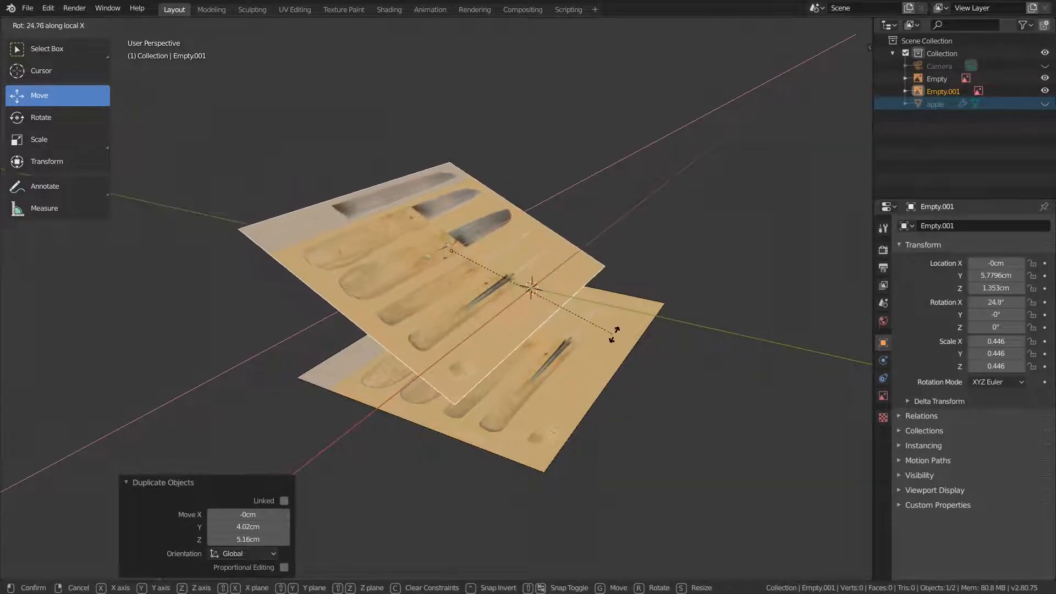
key("z")
key("z")
key("x")
key("x")
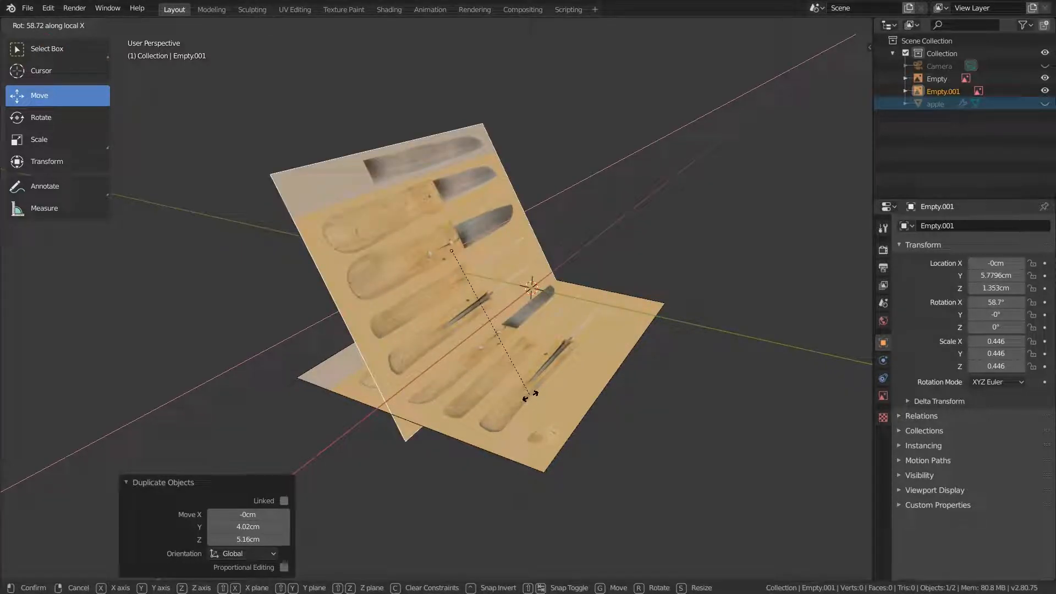
key("9")
key("0")
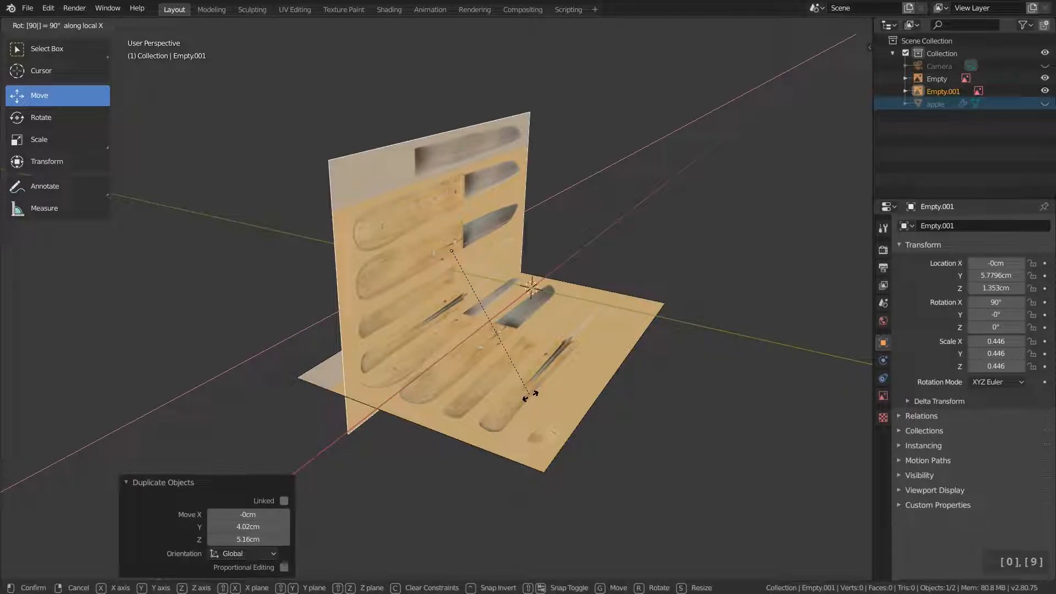
key("Return")
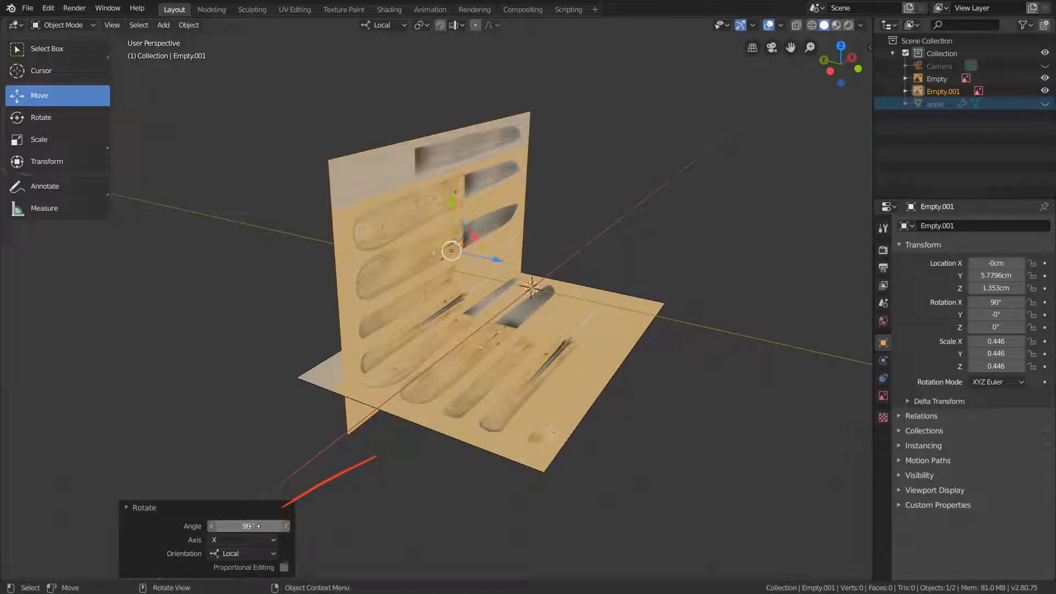
- In front view, move the upright reference image about -5.06 cm along its local Y axis to line its knife up with the world origin
left_click(858, 68)
left_click_drag(452, 199, 440, 282)
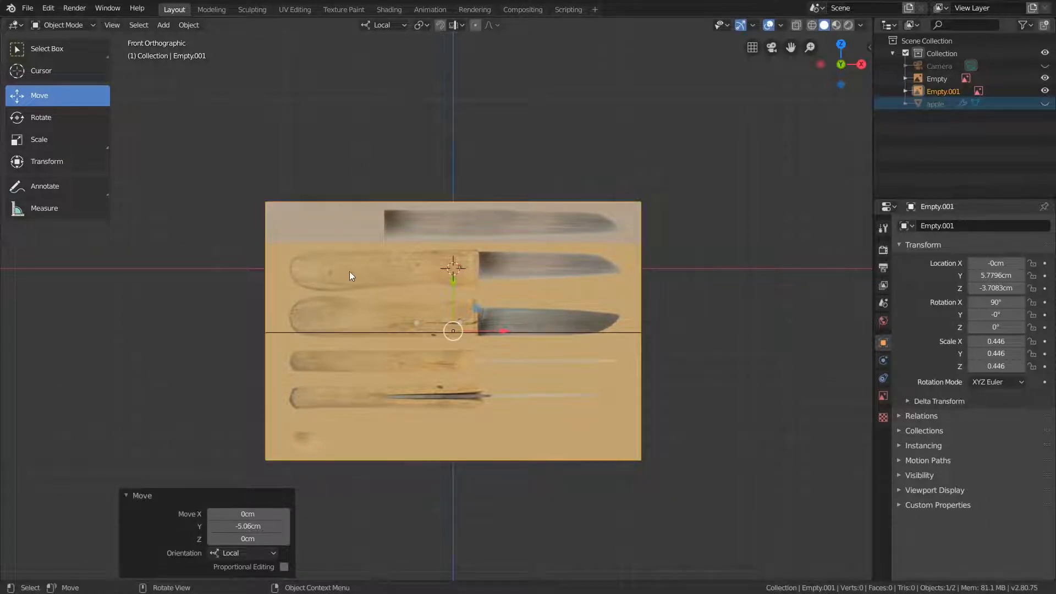
middle_click_drag(410, 268, 494, 289)
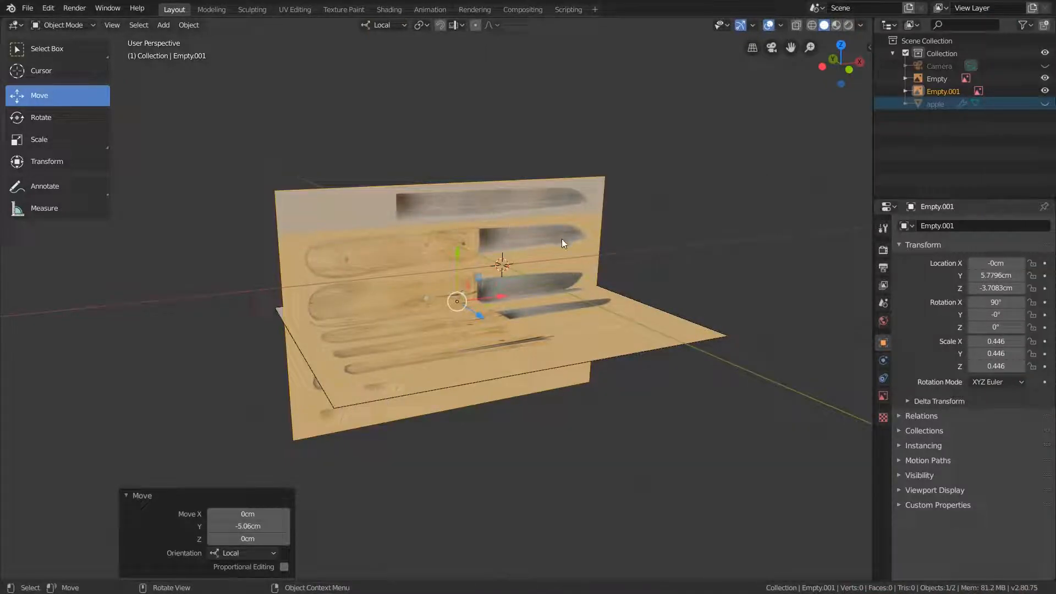
middle_click_drag(562, 239, 553, 240)
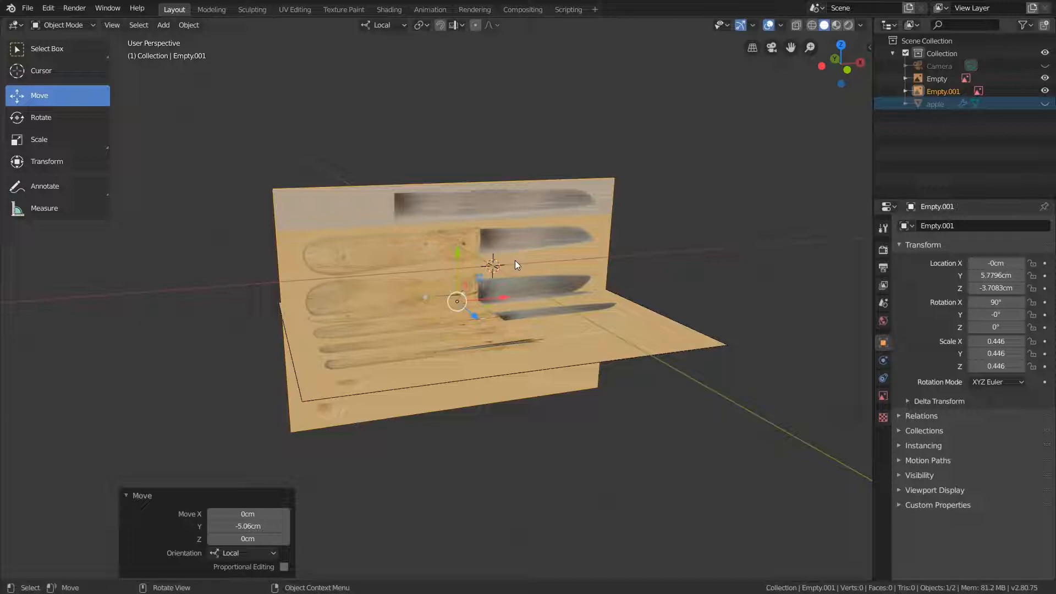
- Add a cube mesh at the world origin
right_click(651, 208)
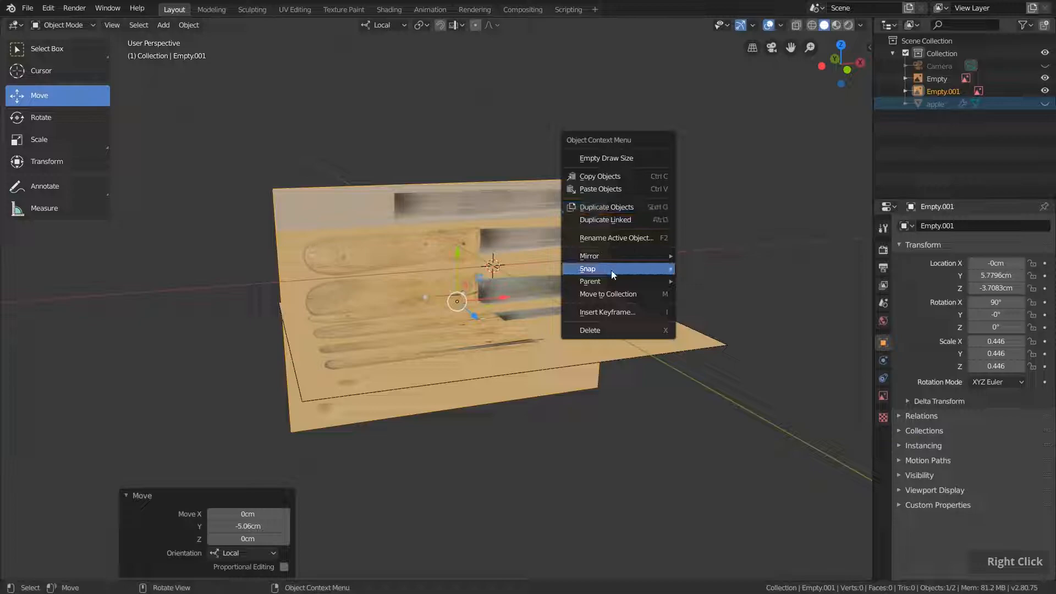
mouse_move(612, 269)
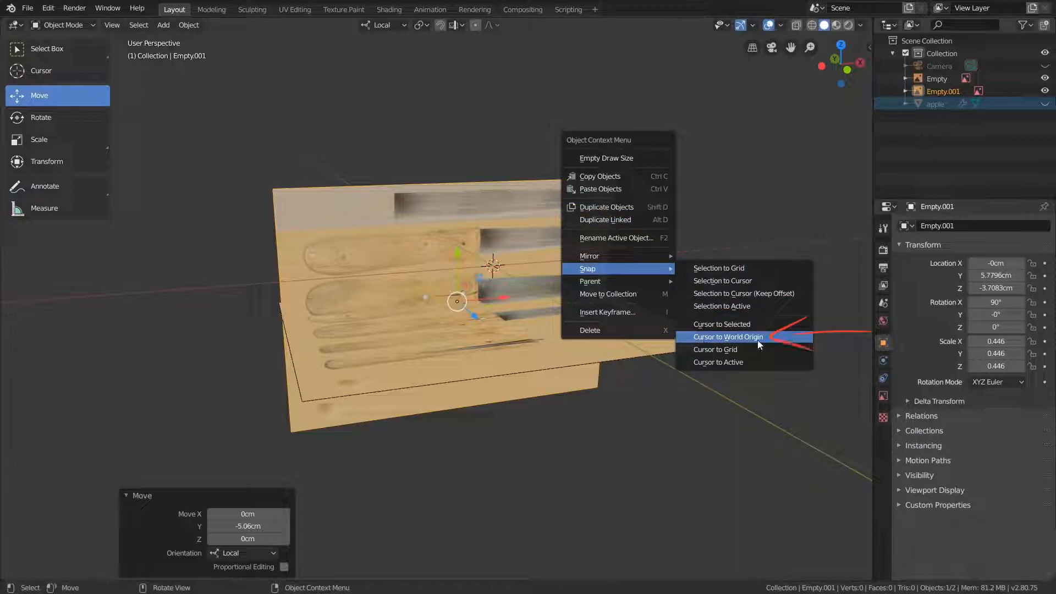
key("shift+a")
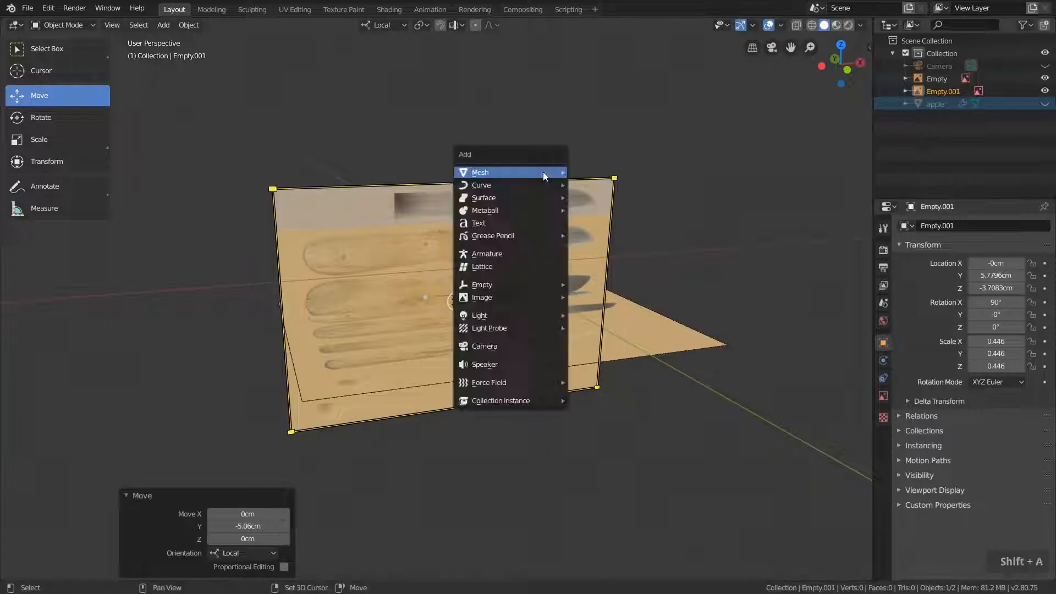
mouse_move(543, 172)
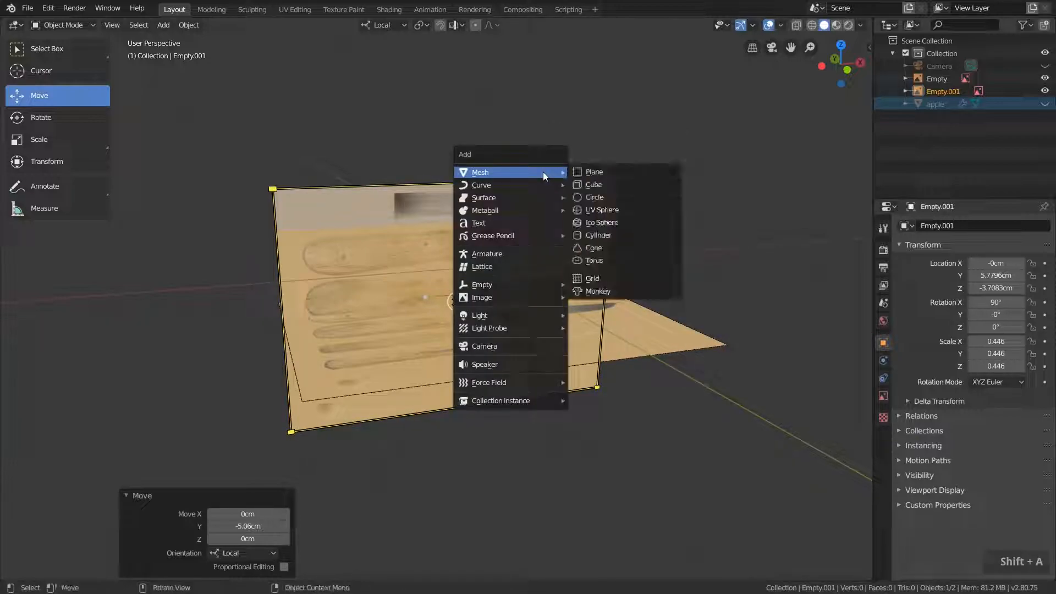
left_click(609, 184)
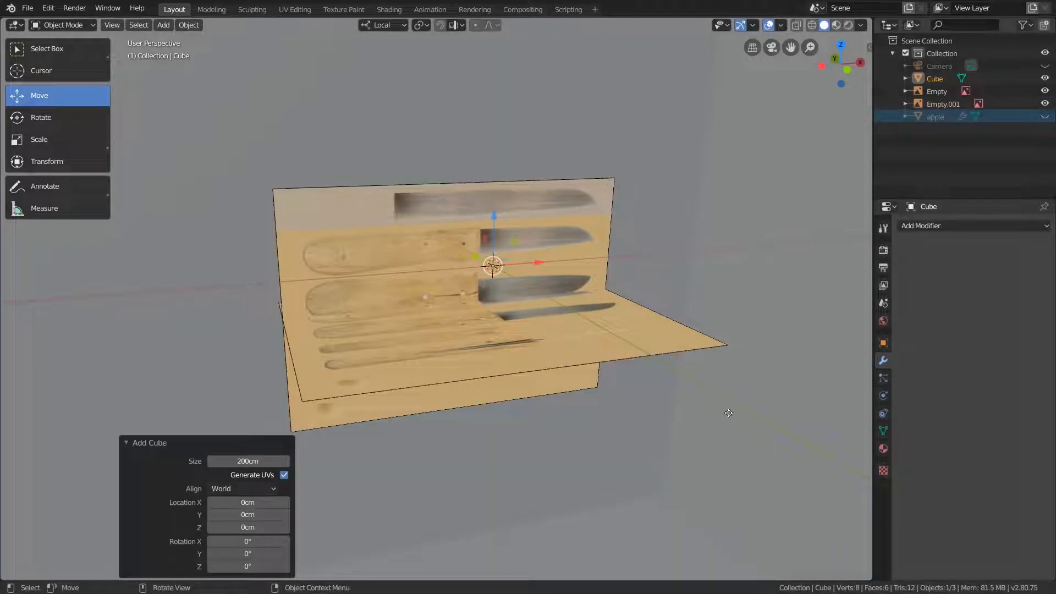
- Shrink the cube to roughly knife-handle thickness, scaling it by about 0.034 and then by about 0.312
key("s")
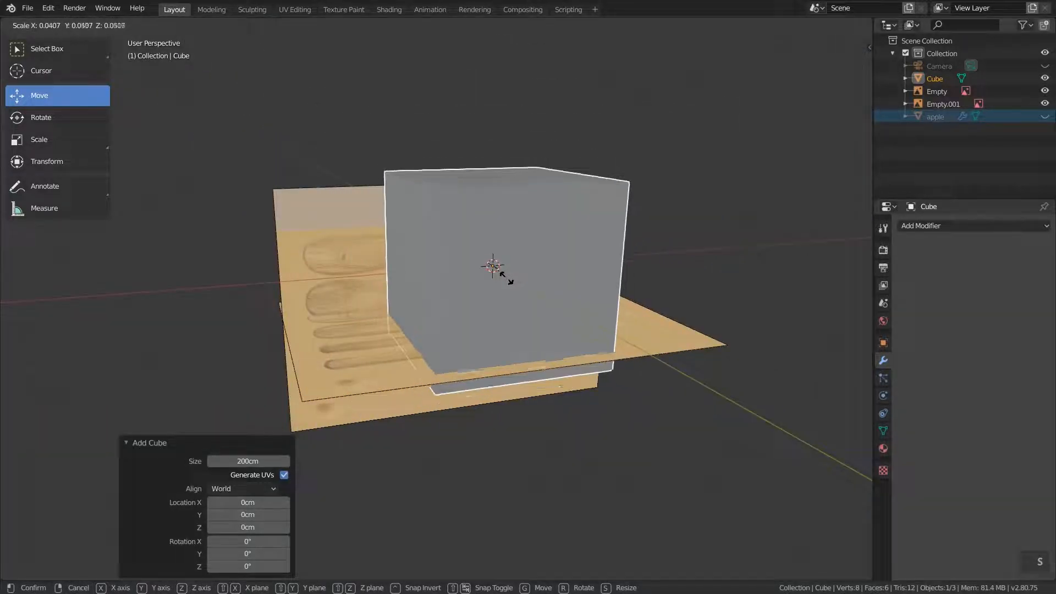
left_click(501, 275)
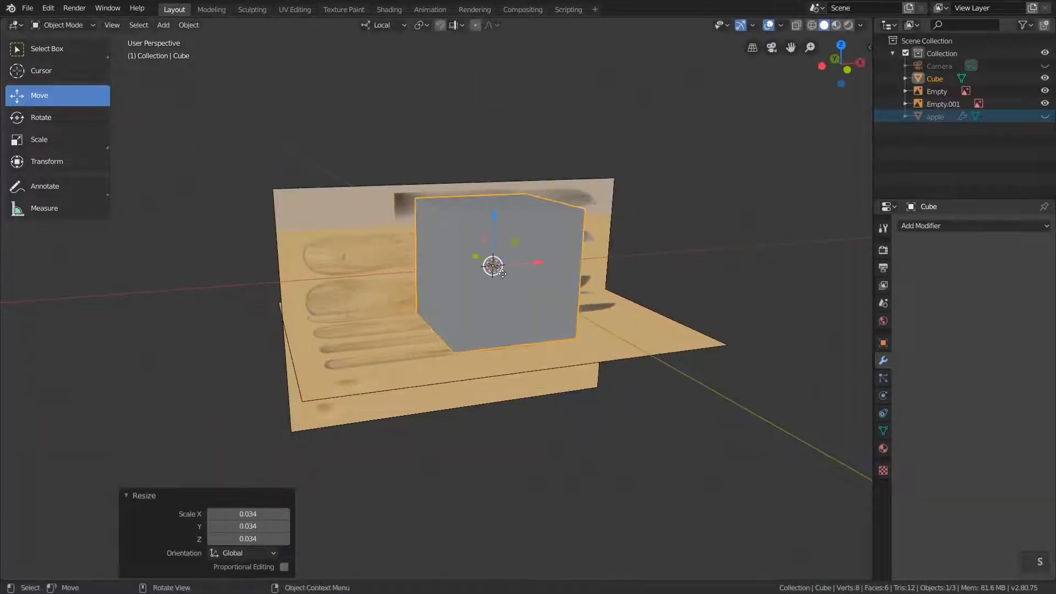
key("s")
left_click(566, 342)
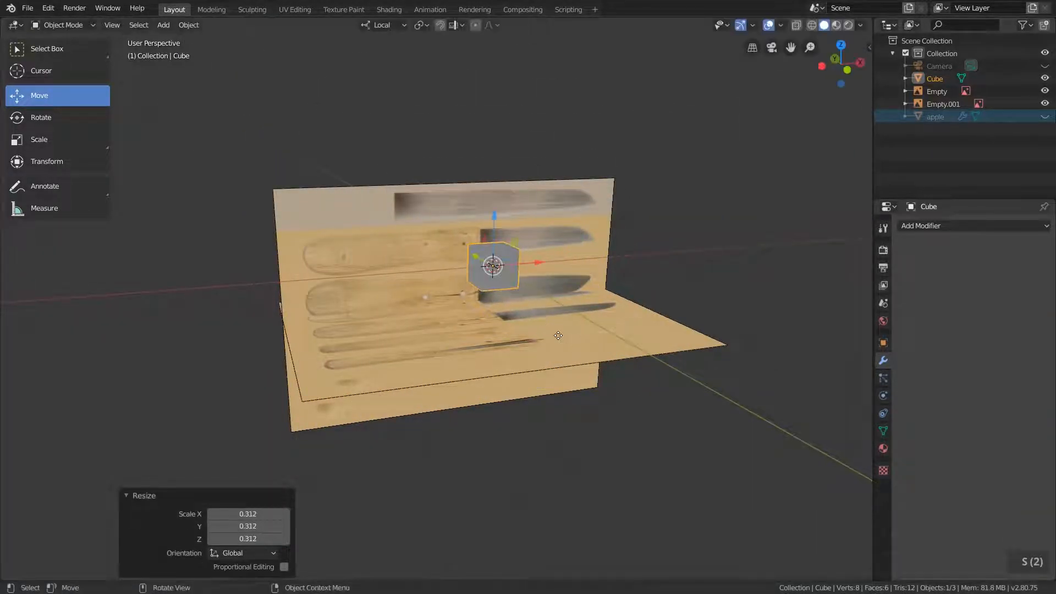
- In front view, fit the cube to the height of the reference knife's handle, scaling by about 0.957 and then 1.094
left_click(847, 73)
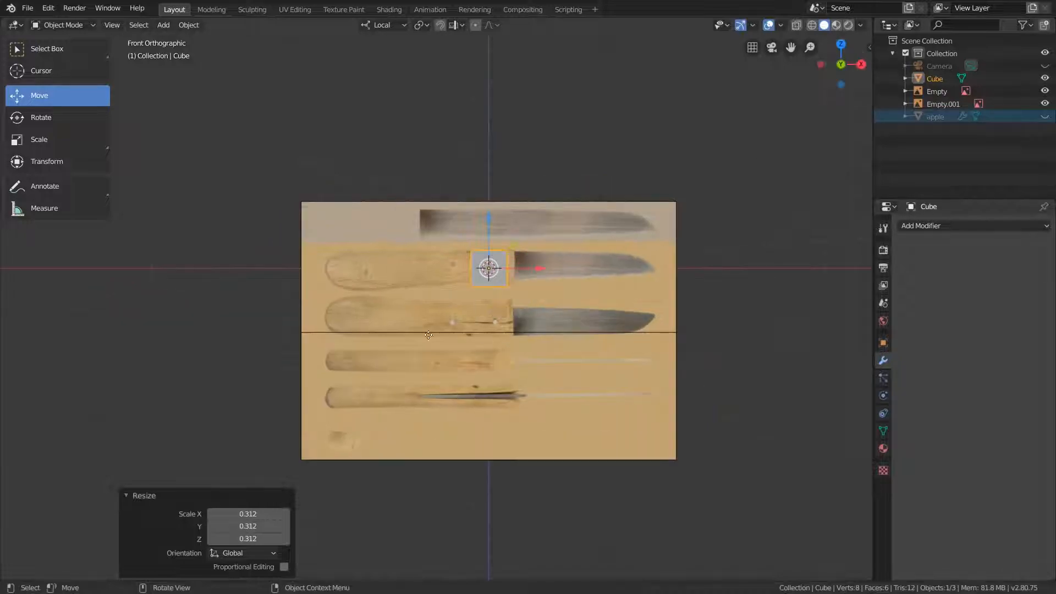
scroll(499, 268, "up", 4)
key("s")
left_click(602, 374)
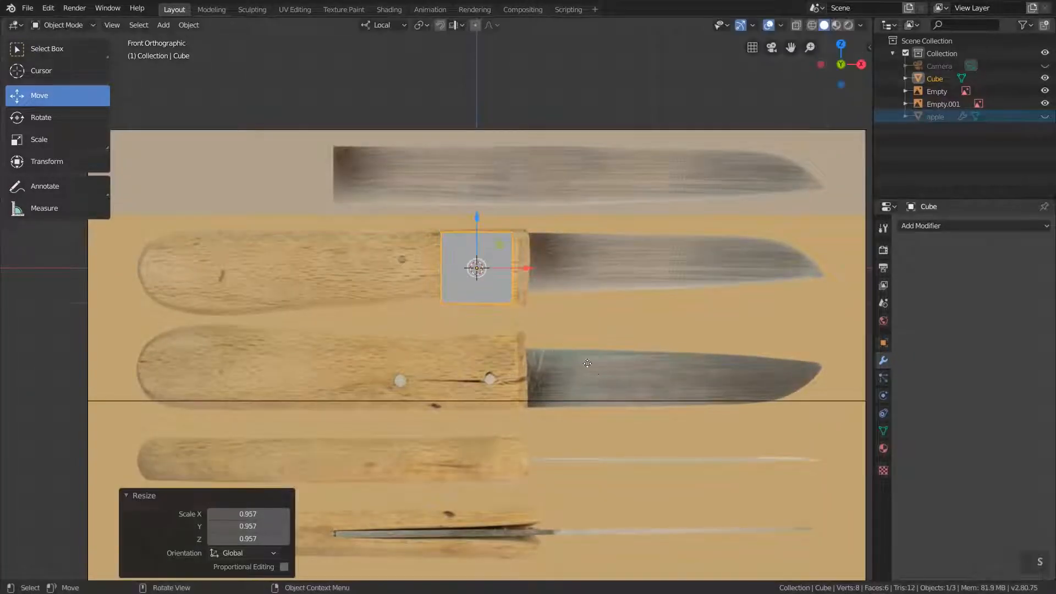
key("s")
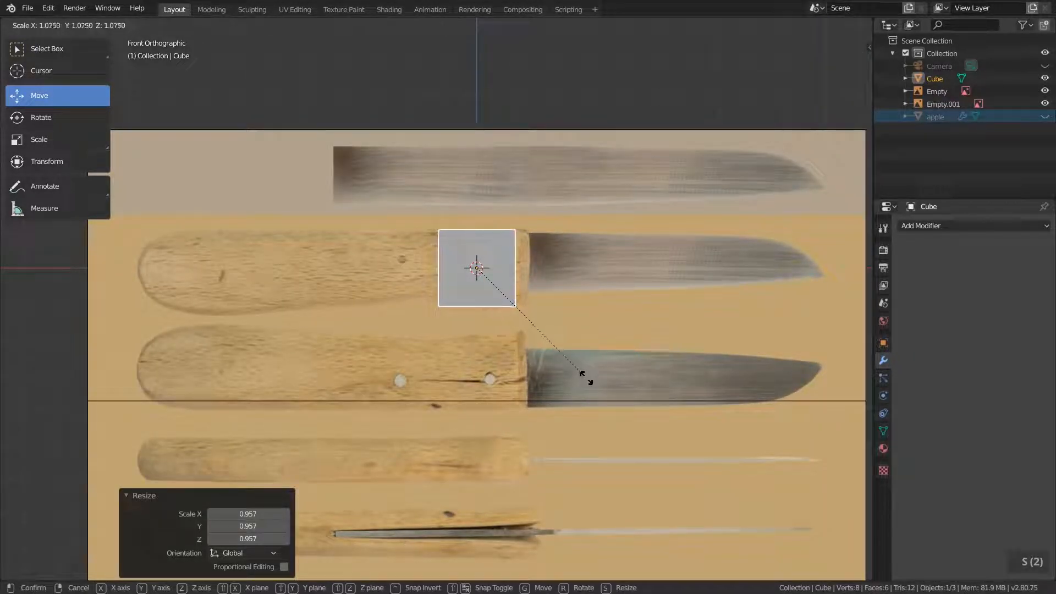
left_click(585, 376)
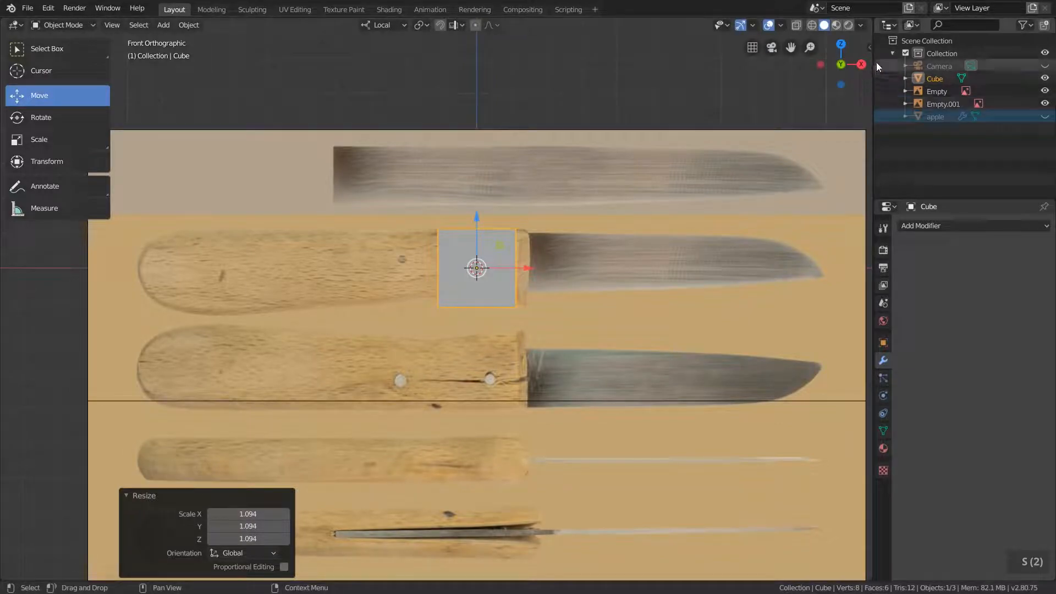
- In top view, scale the cube along Y by about 0.585 to match the handle's thickness
left_click(840, 44)
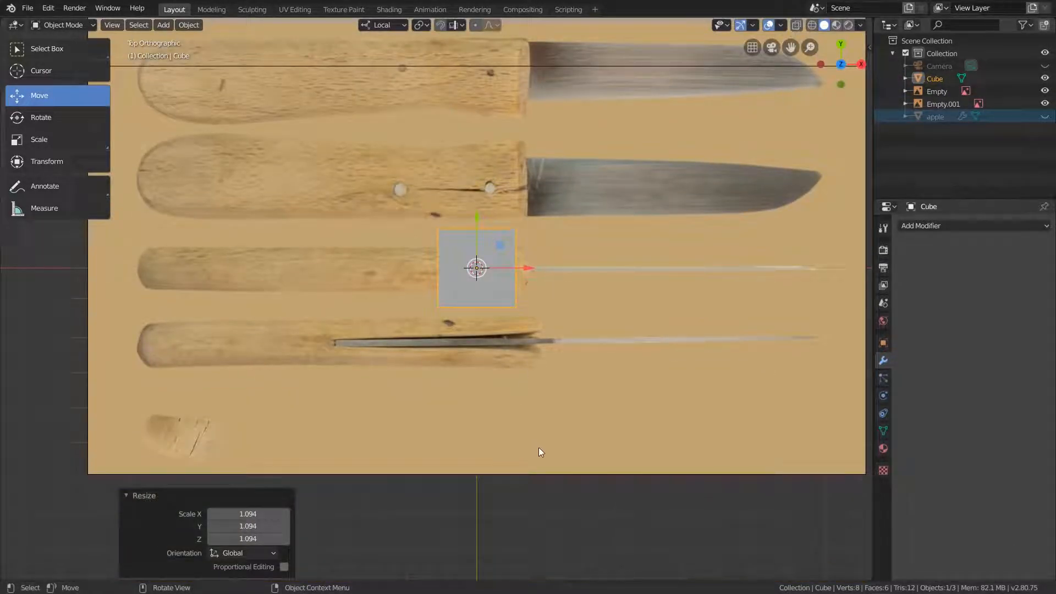
key("s")
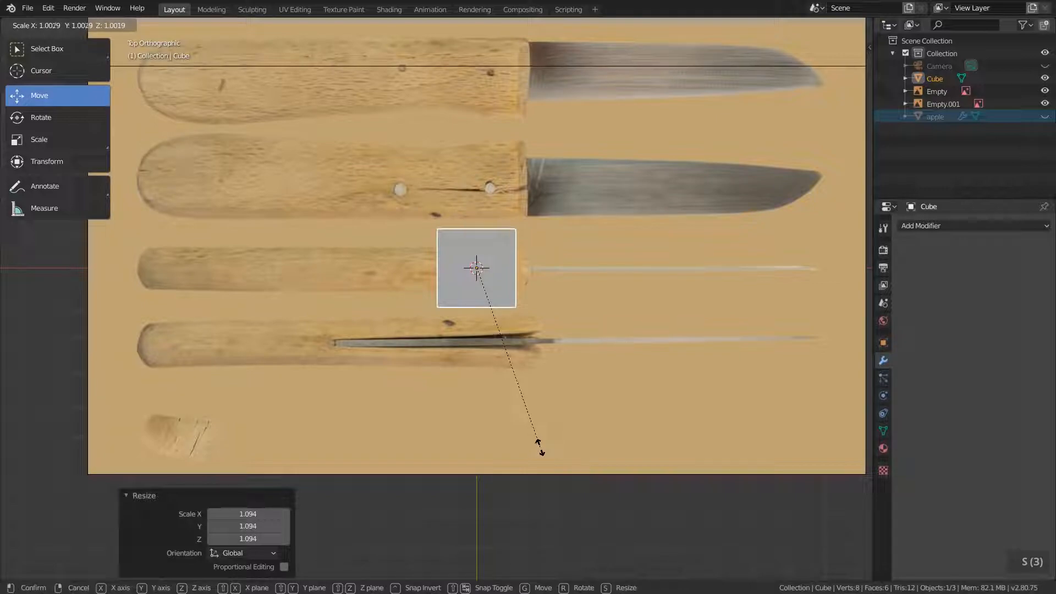
key("y")
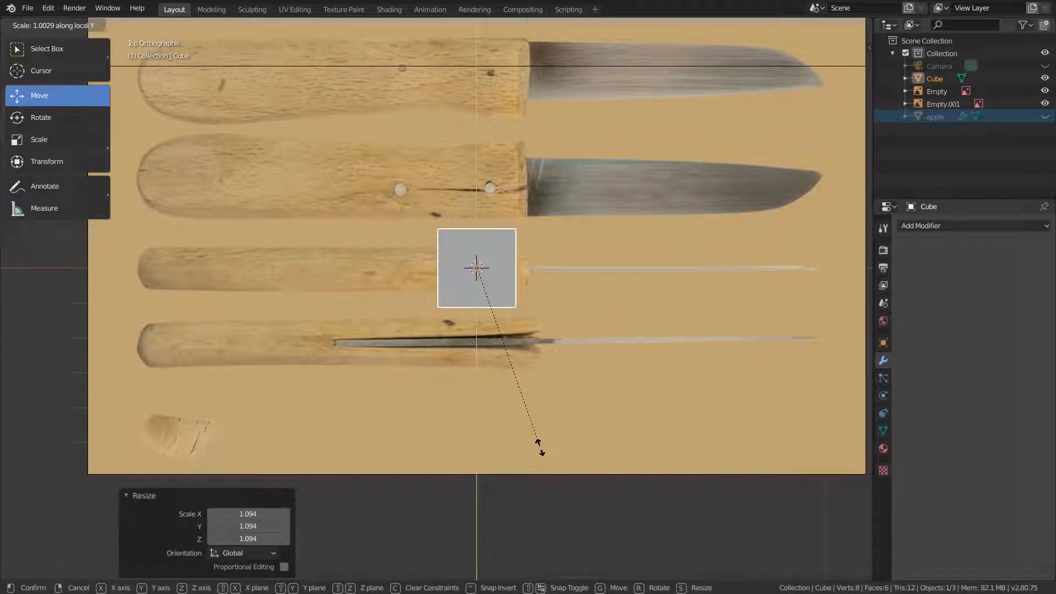
left_click(497, 376)
- Move the cube about -4.13 cm along X and stretch it by about 5.028 on X to span the handle's full length
key("g")
key("x")
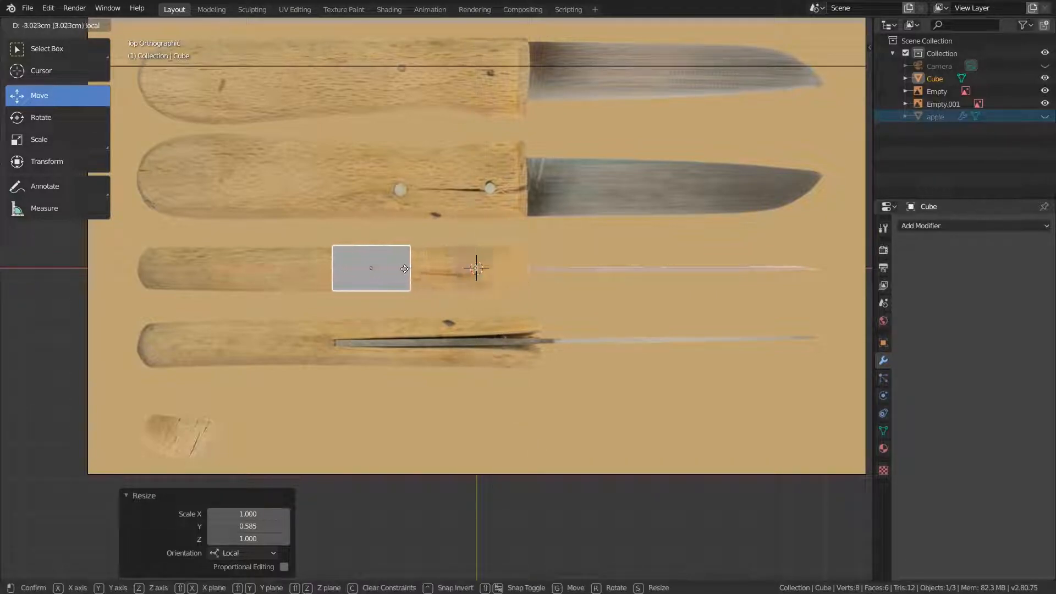
left_click(370, 270)
key("s")
key("x")
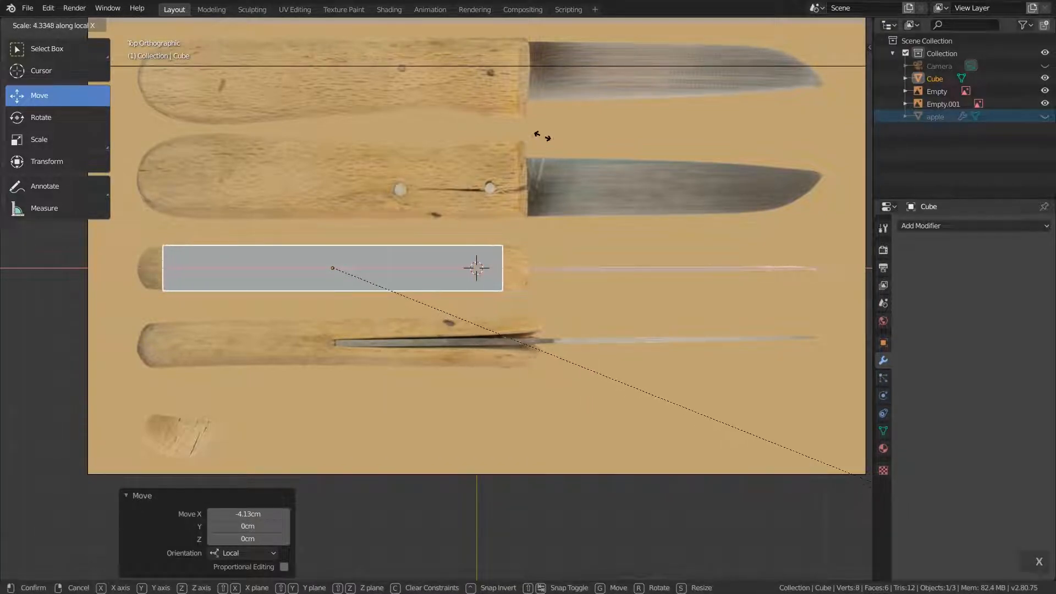
left_click(714, 209)
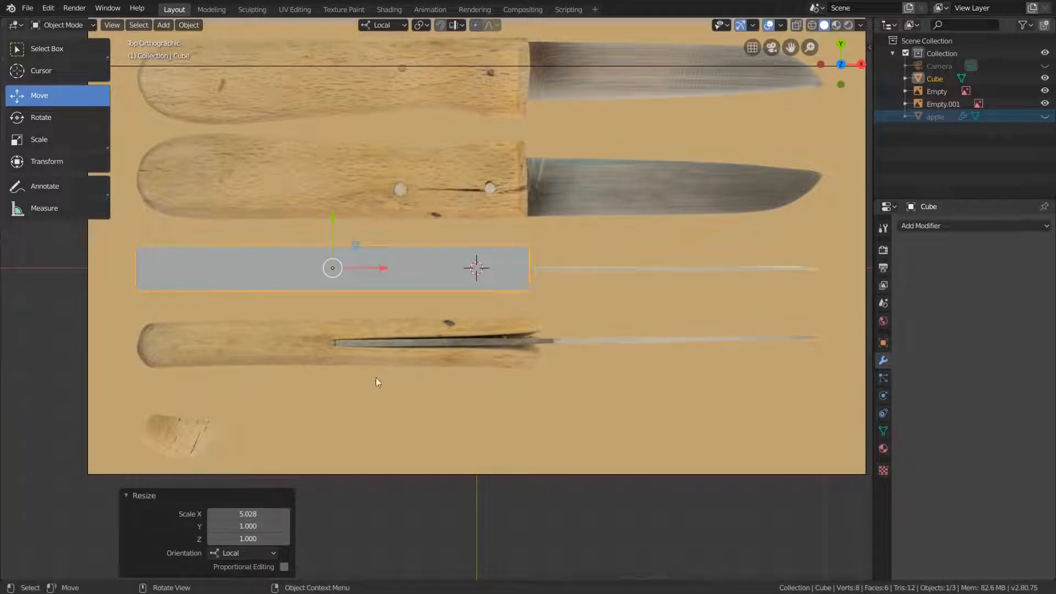
- Examine the handle block against the reference images in the front, right and top orthographic views
scroll(505, 267, "down", 2)
scroll(508, 265, "down", 1)
scroll(565, 183, "up", 1)
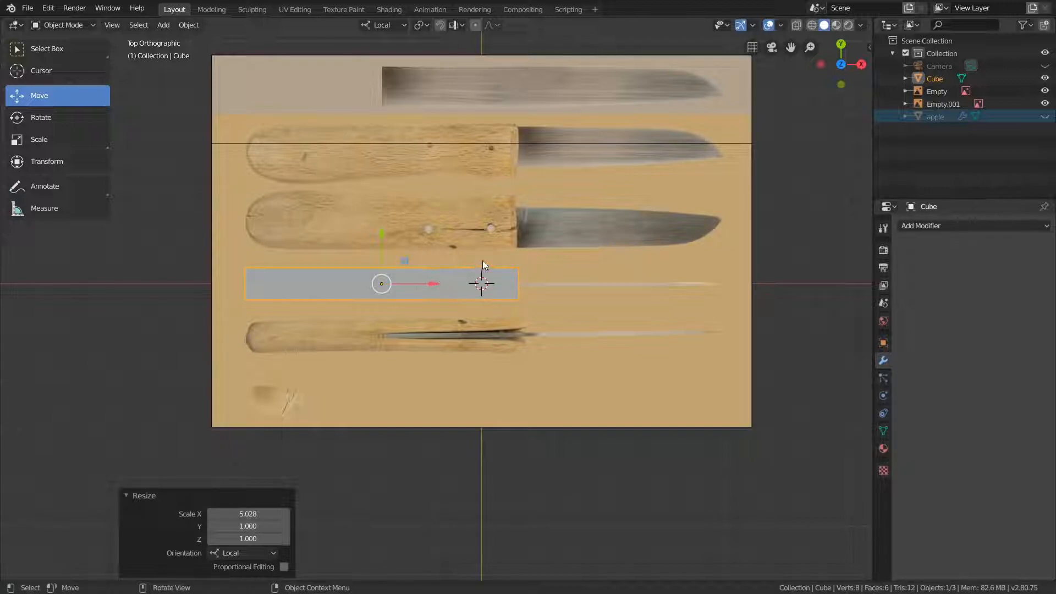
key("KP_1")
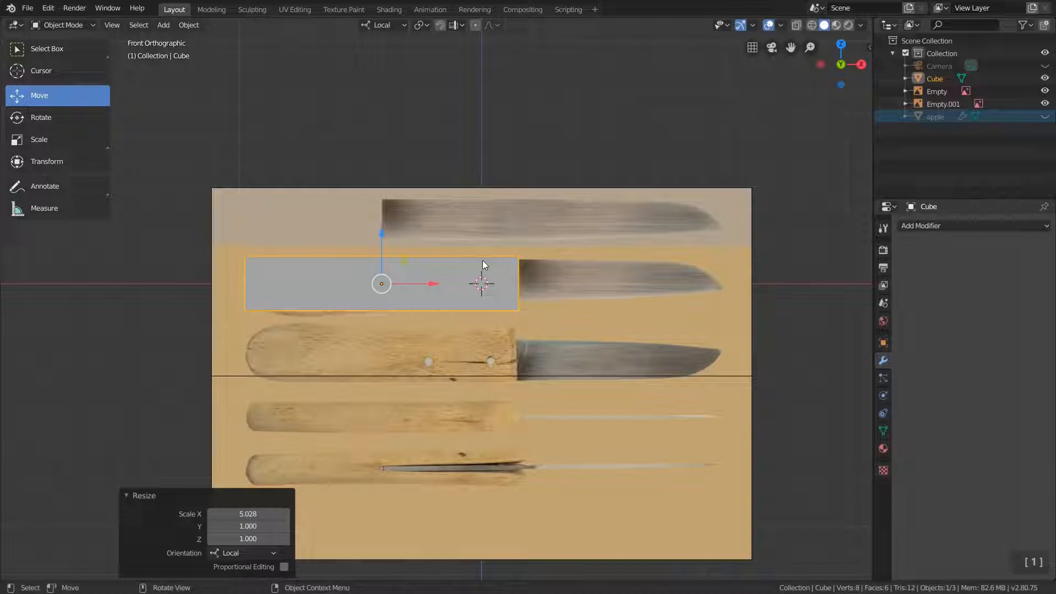
left_click(134, 45)
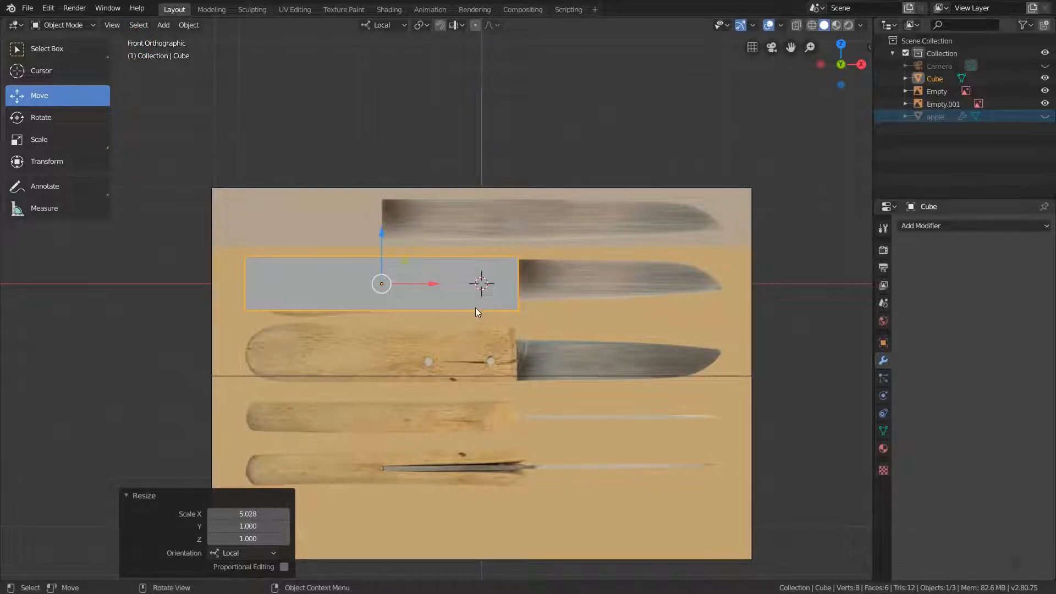
key("KP_3")
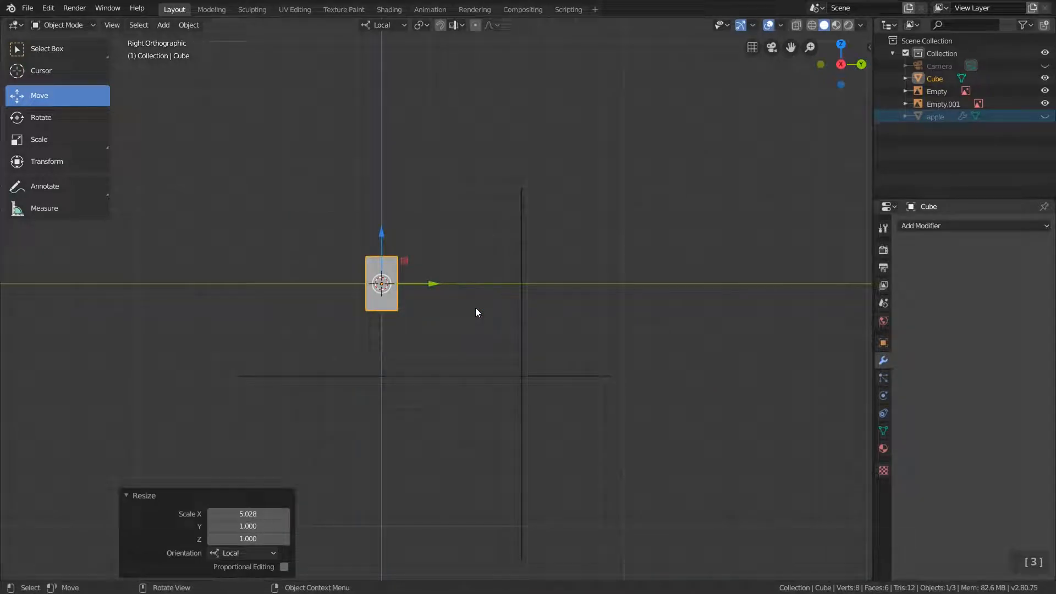
key("KP_7")
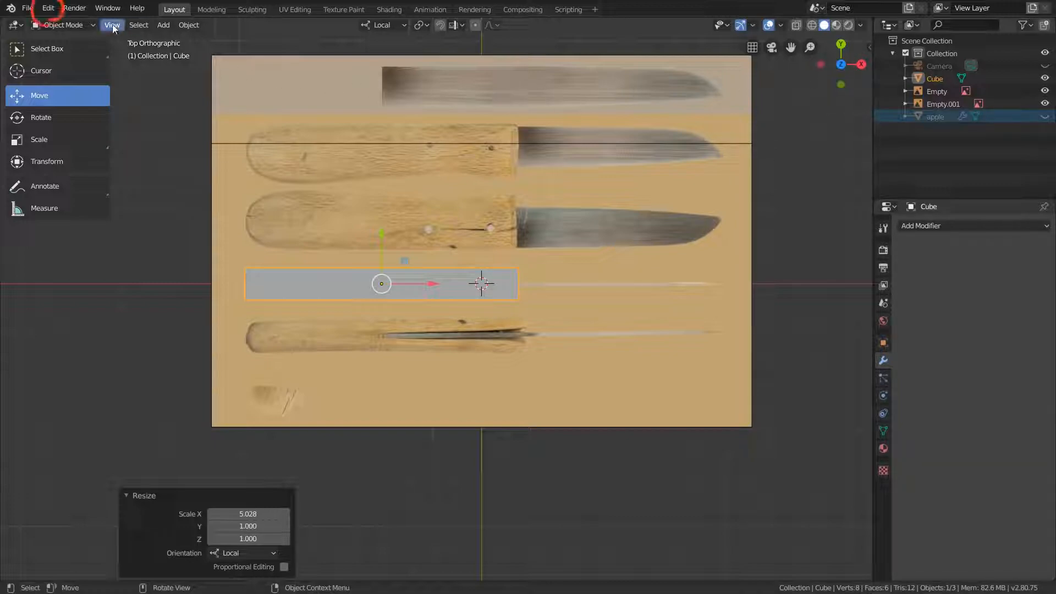
- Enable Emulate Numpad in the Input preferences and close the preferences window
left_click(48, 8)
left_click(93, 175)
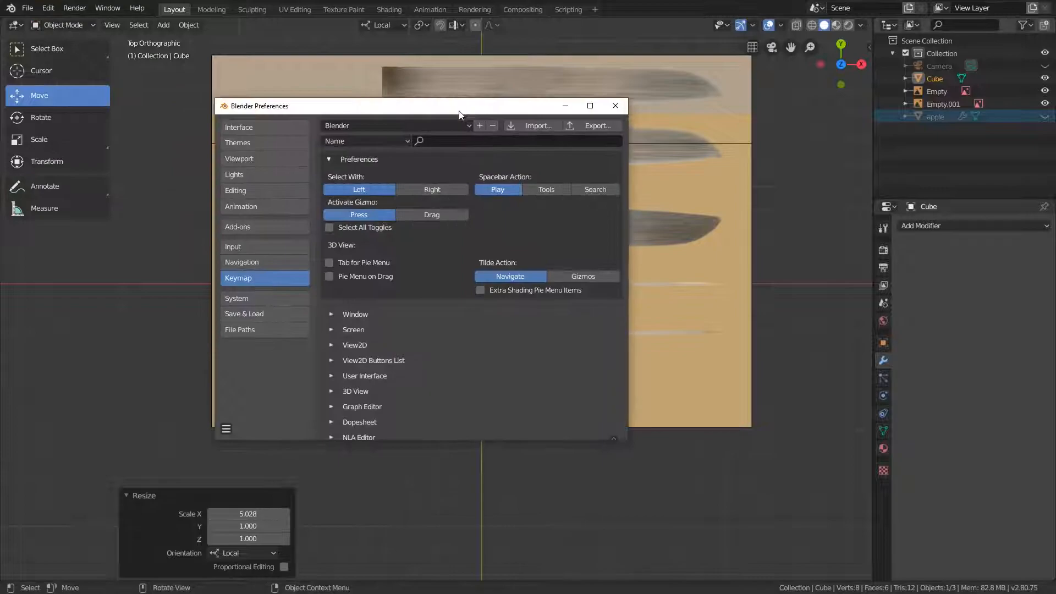
left_click(235, 249)
left_click(569, 141)
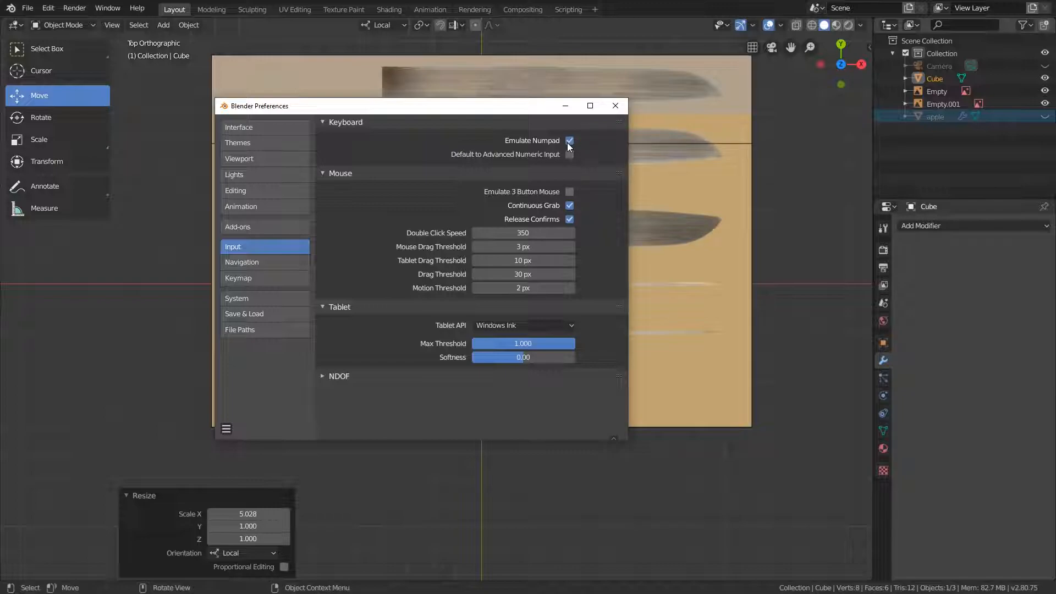
left_click(614, 106)
- Check the handle block from the right, top, bottom, front and back orthographic views using the emulated numpad view switching
key("3")
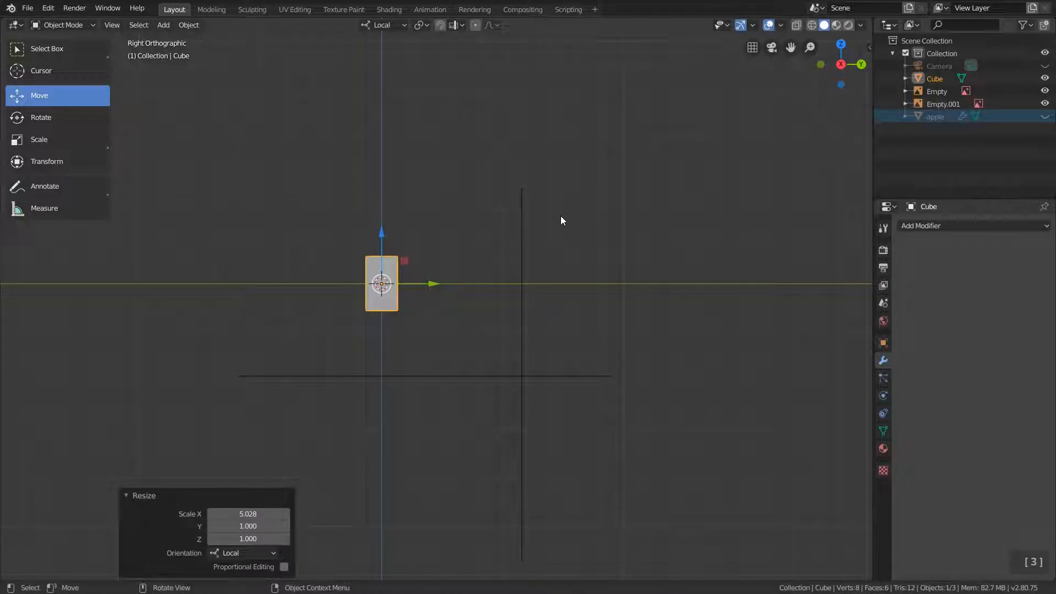
key("7")
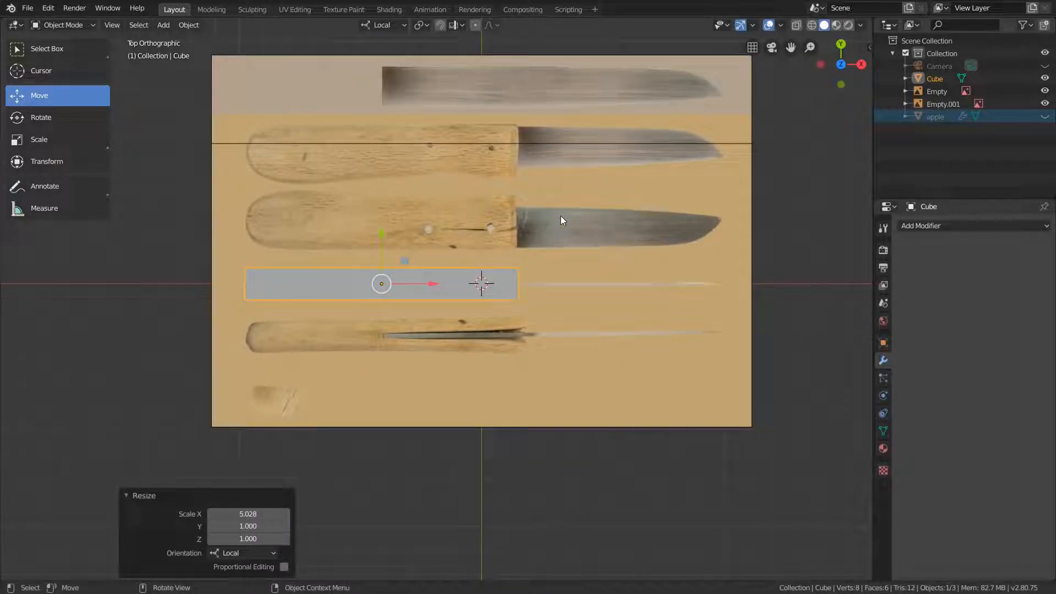
key("9")
key("9")
key("9")
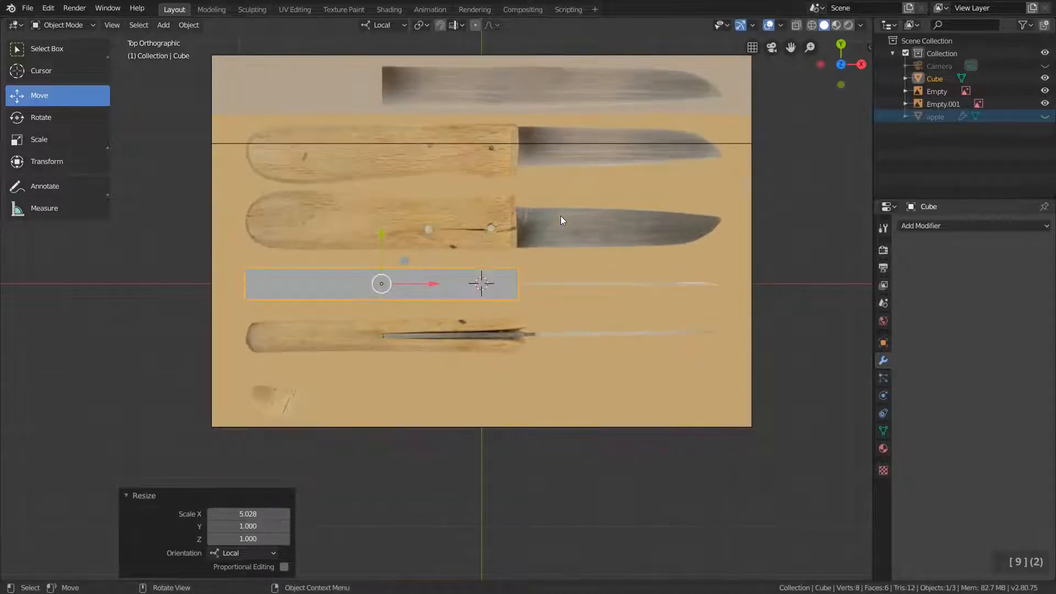
key("9")
key("9")
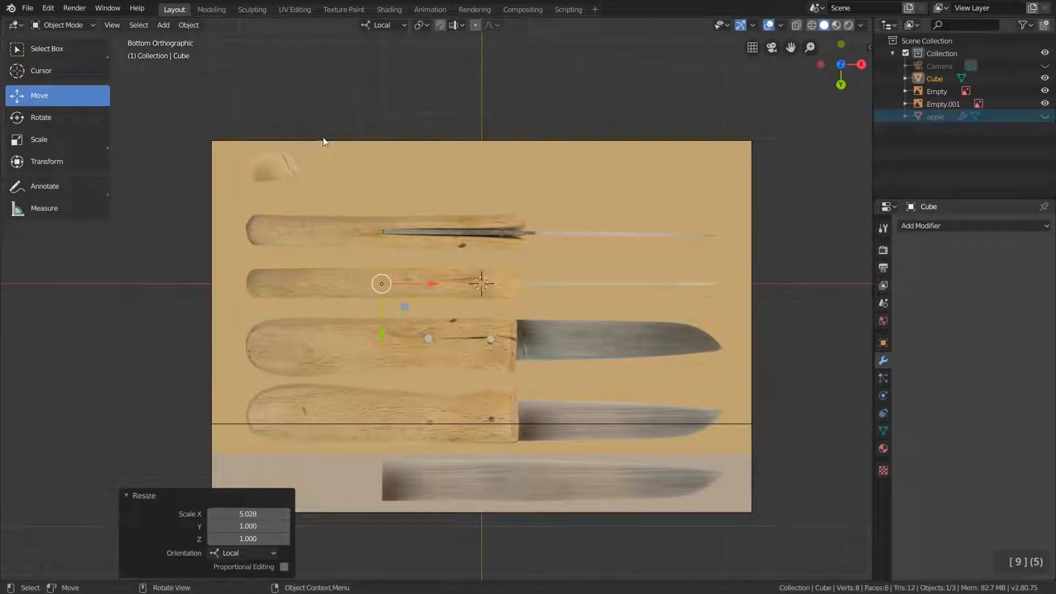
key("1")
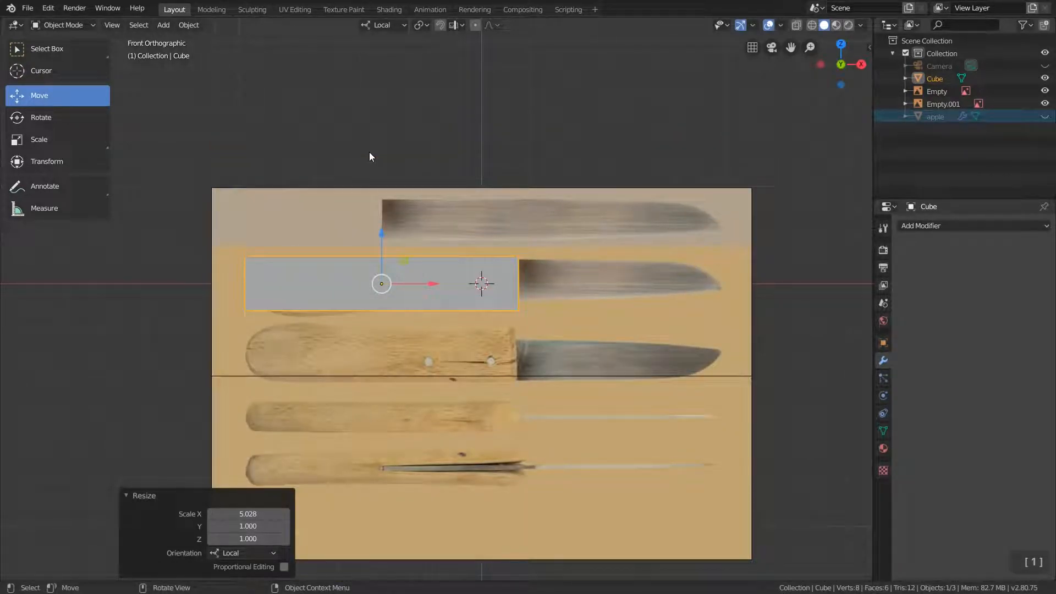
key("9")
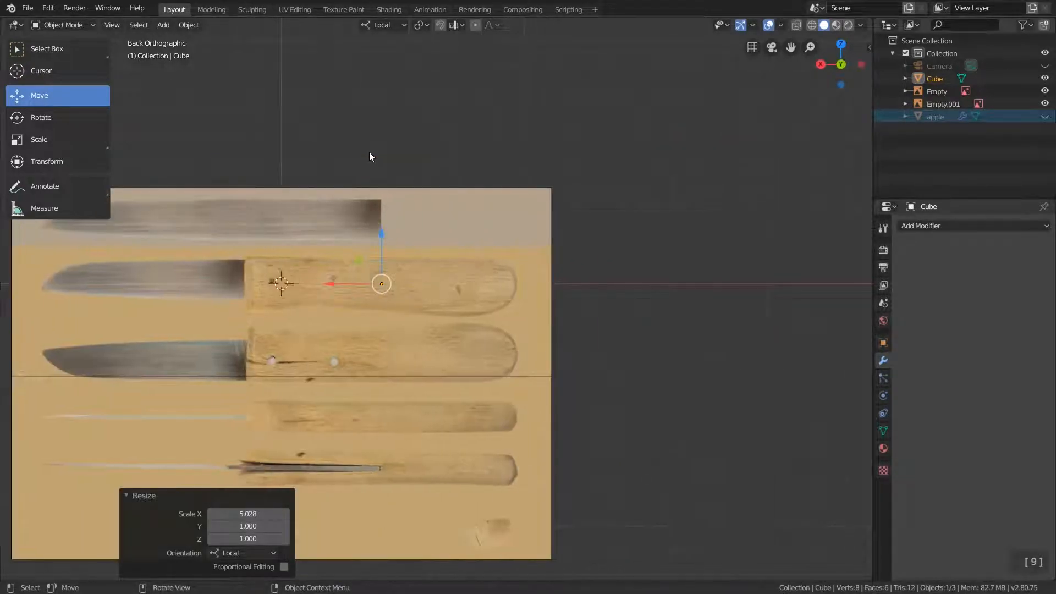
key("9")
key("3")
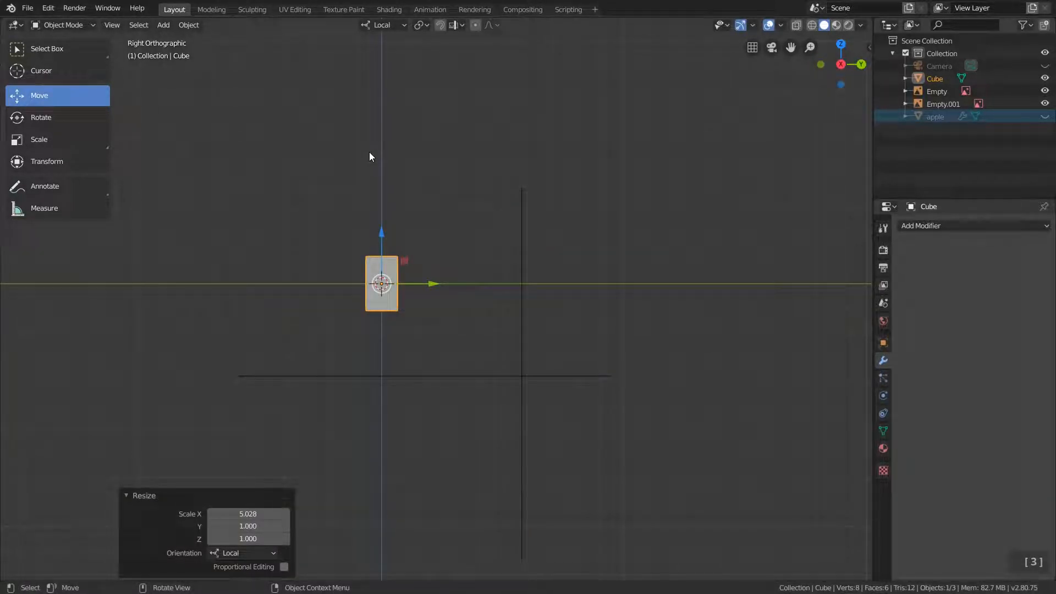
- Set the upright front-view knife reference image to Front depth and enable alpha with its transparency at about 0.468
key("9")
key("9")
key("1")
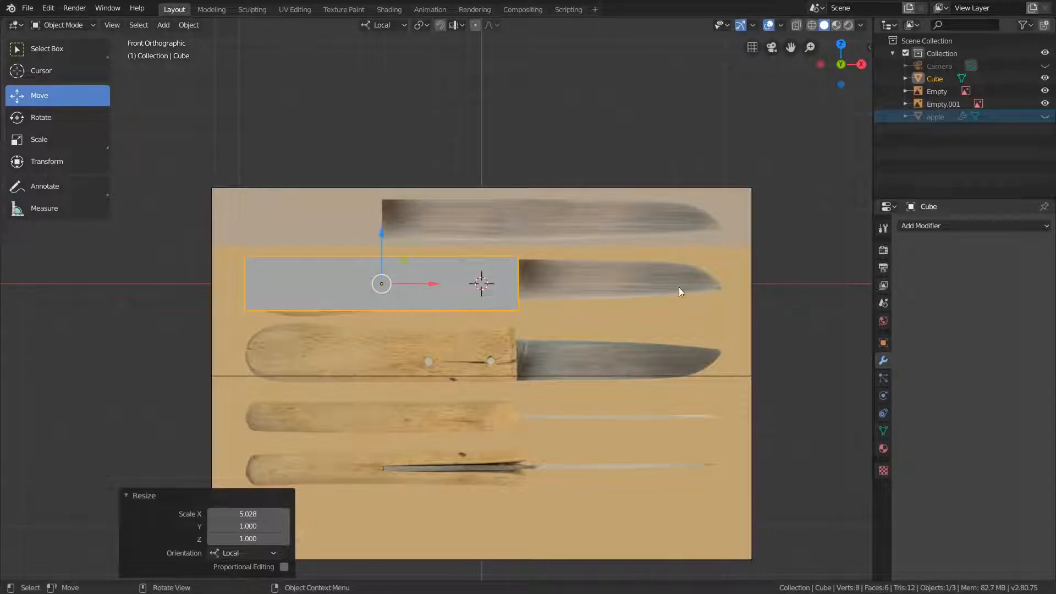
left_click(609, 256)
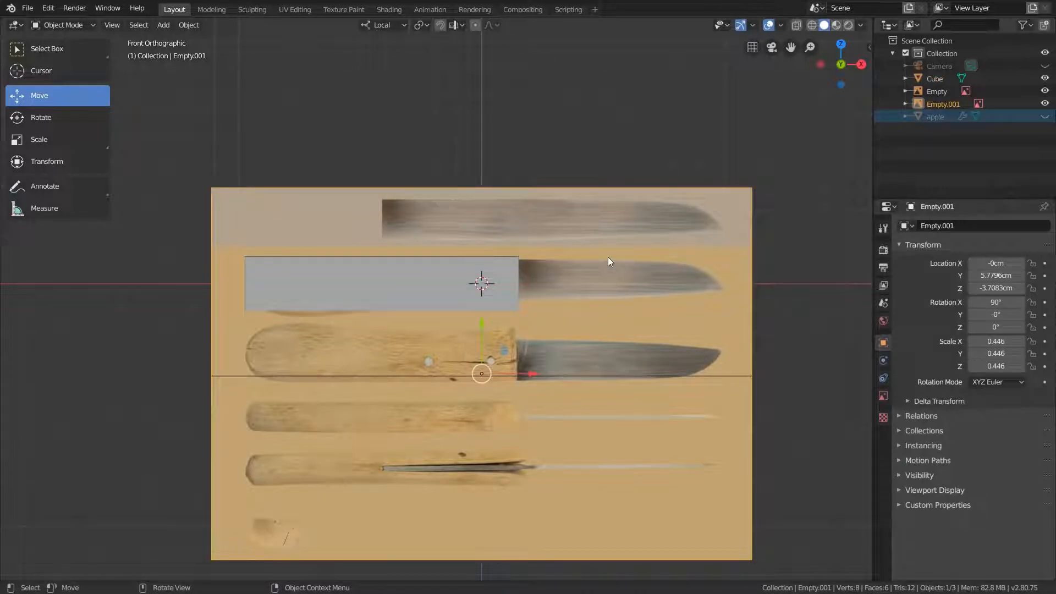
left_click(883, 397)
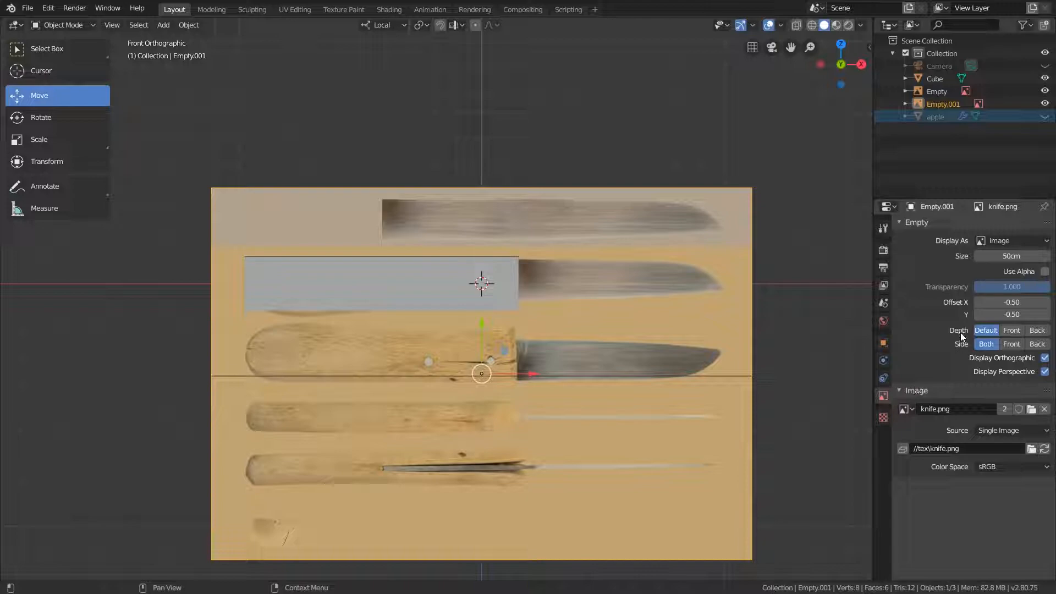
left_click(1015, 332)
mouse_move(460, 304)
middle_mouse_down()
mouse_move(513, 336)
mouse_move(560, 331)
mouse_move(570, 309)
mouse_move(463, 302)
mouse_move(380, 325)
mouse_move(371, 312)
mouse_move(432, 304)
mouse_move(506, 309)
mouse_move(508, 319)
middle_mouse_up()
key("KP_1")
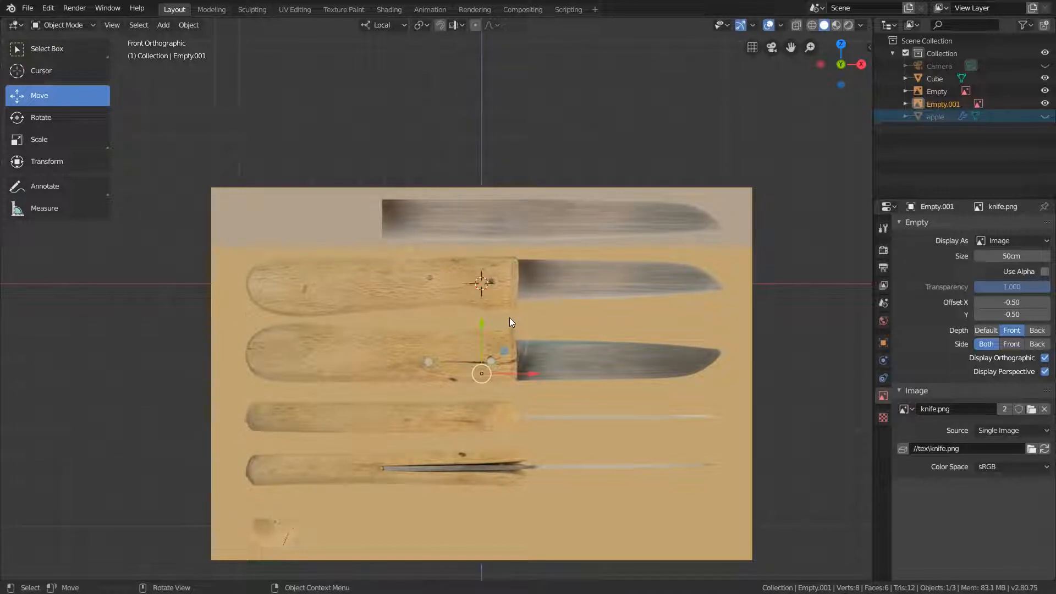
left_click(1045, 272)
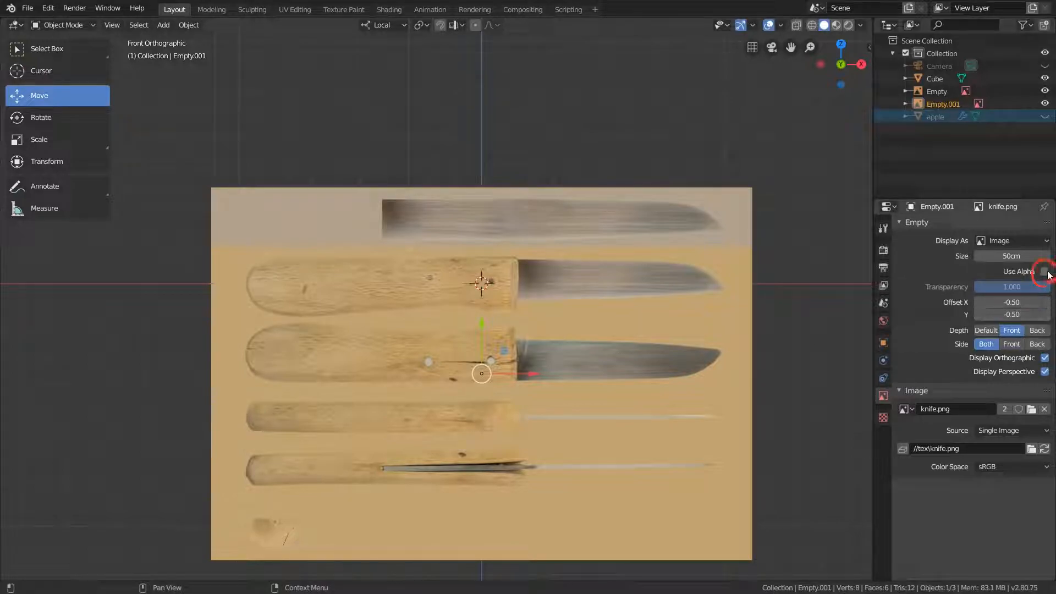
left_click_drag(1046, 287, 1010, 287)
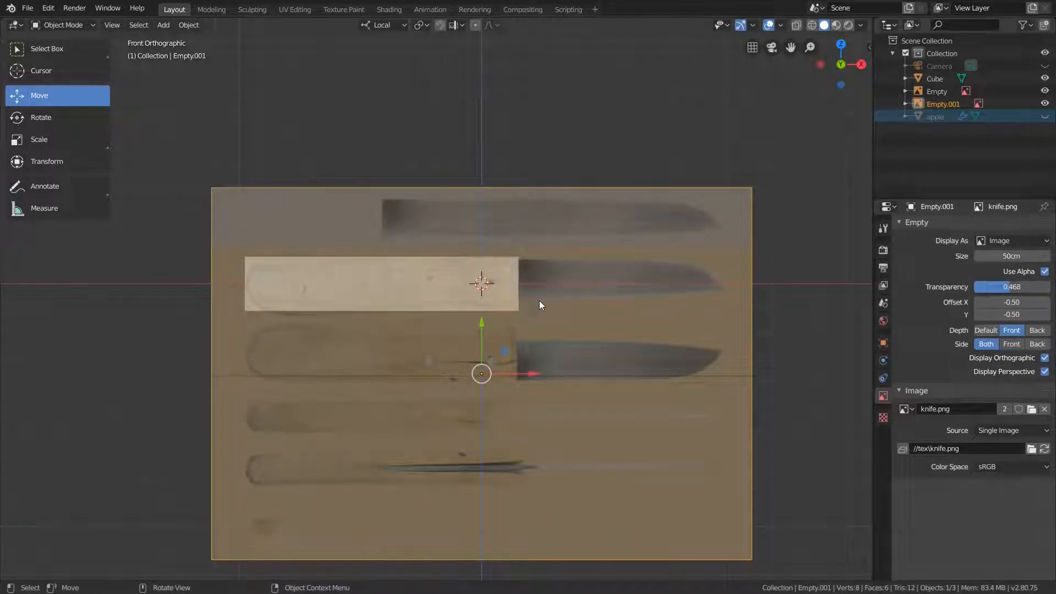
- Set the horizontal top-view knife reference image to Front depth and enable alpha with its transparency at about 0.525
key("KP_7")
scroll(500, 476, "down", 5)
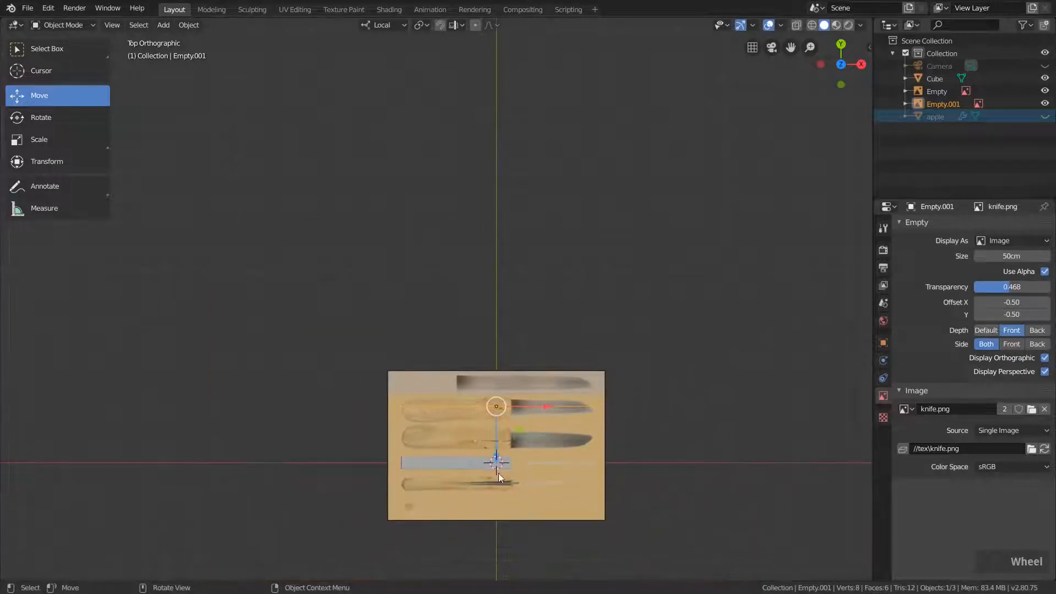
scroll(499, 476, "up", 5)
left_click(589, 375)
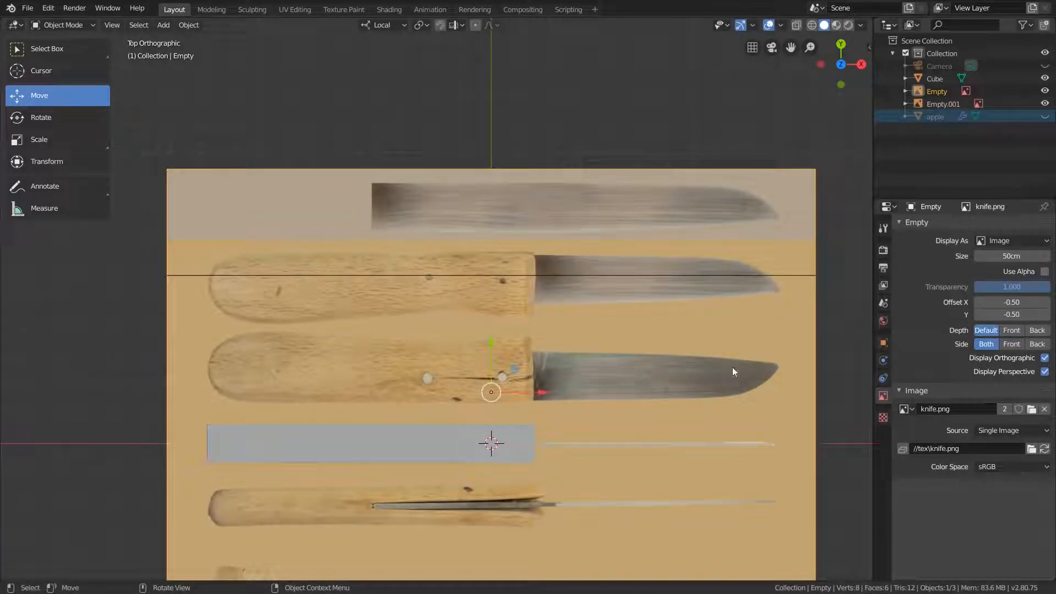
left_click(1014, 331)
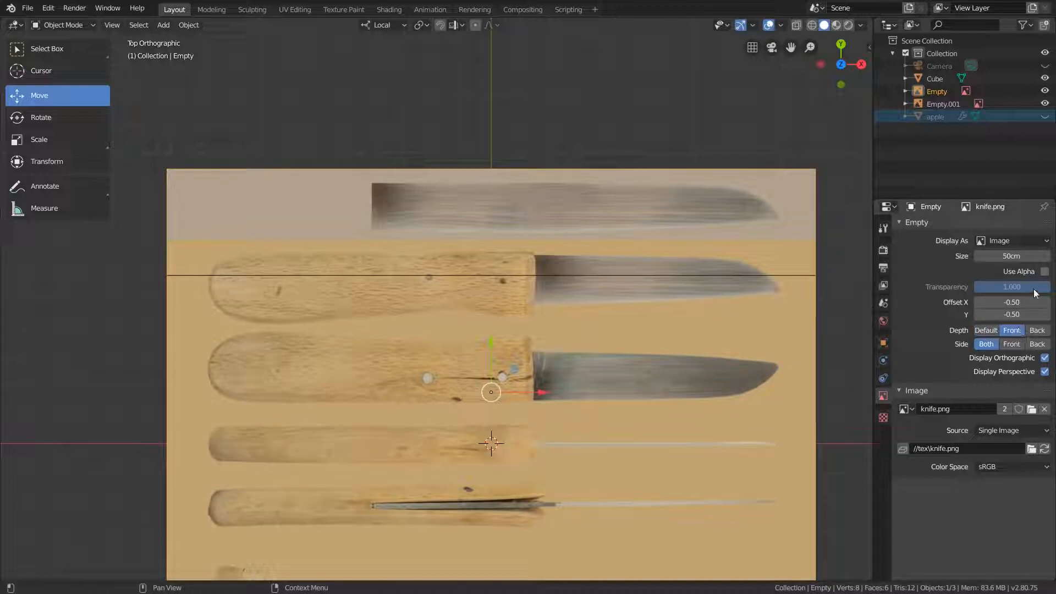
left_click(1045, 271)
left_click_drag(1042, 287, 1014, 287)
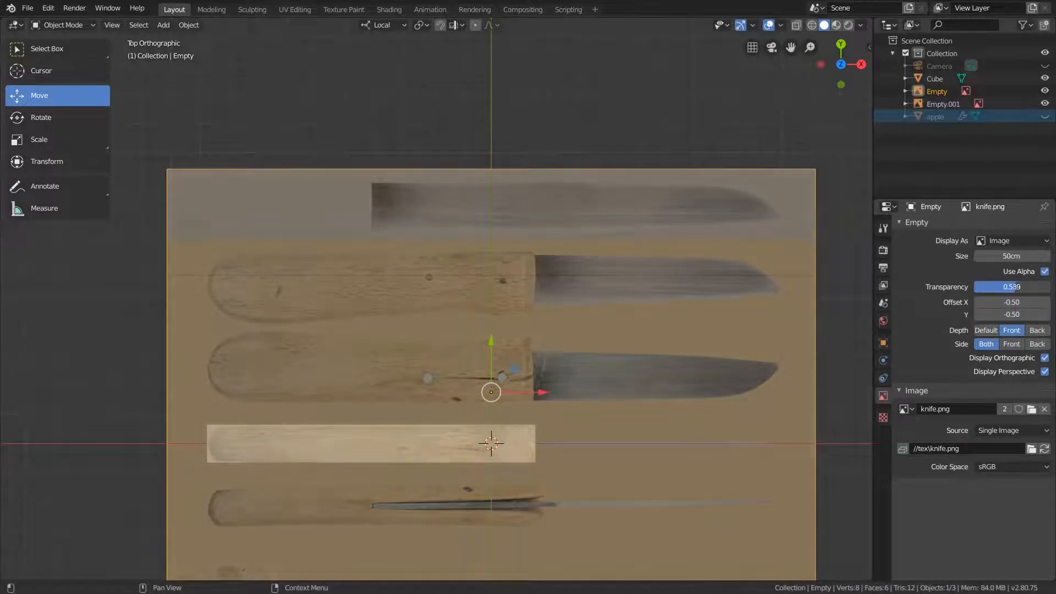
- Put the handle cube into Edit Mode with X-ray enabled and return to the front orthographic view
scroll(530, 446, "down", 2)
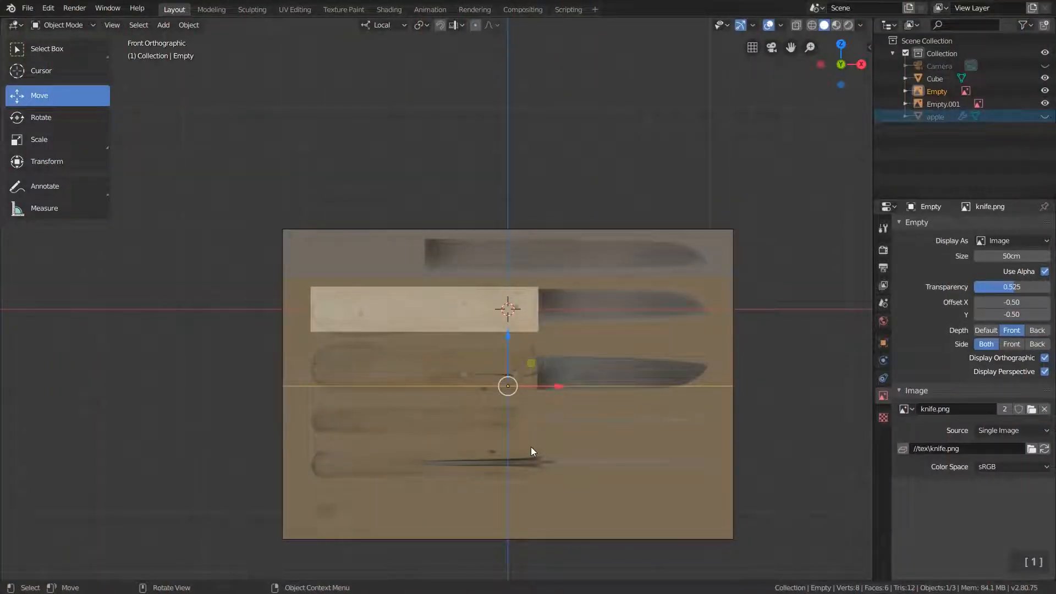
middle_click_drag(540, 453, 525, 399, "shift")
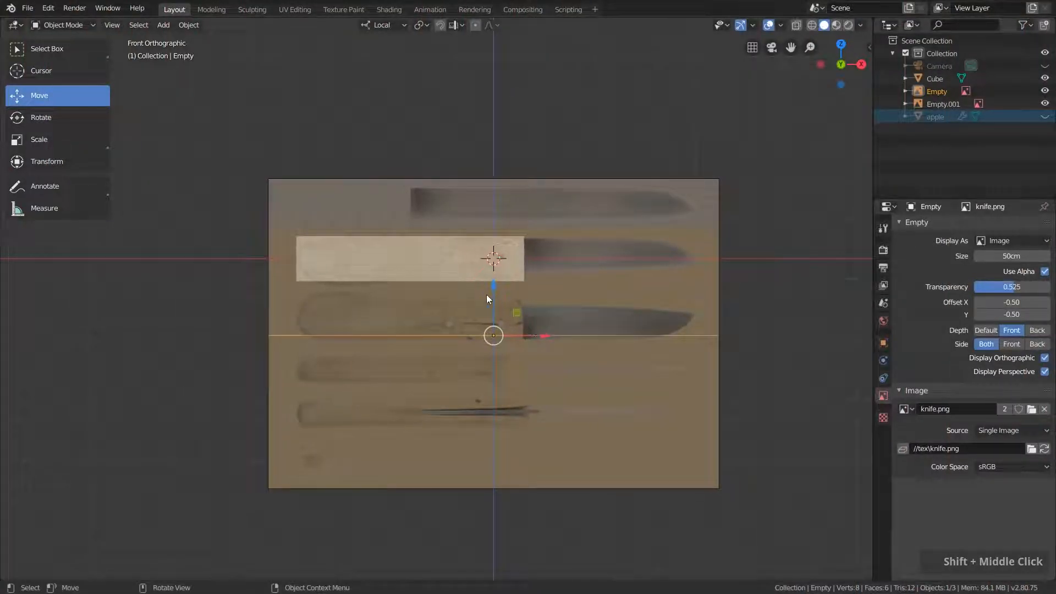
left_click(438, 269)
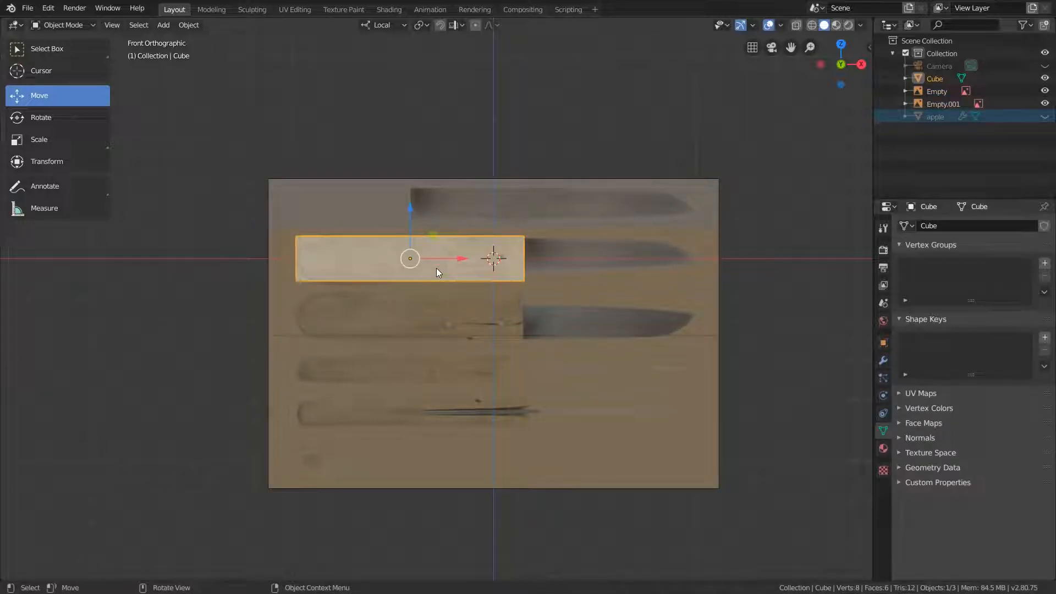
key("Tab")
scroll(434, 287, "up", 3)
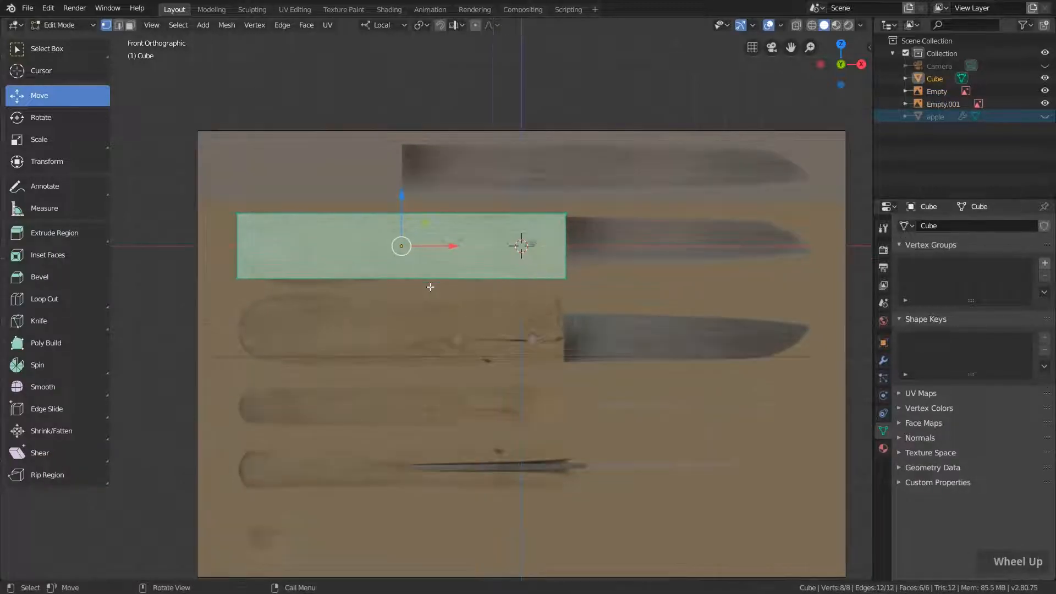
middle_click_drag(431, 288, 455, 307, "shift")
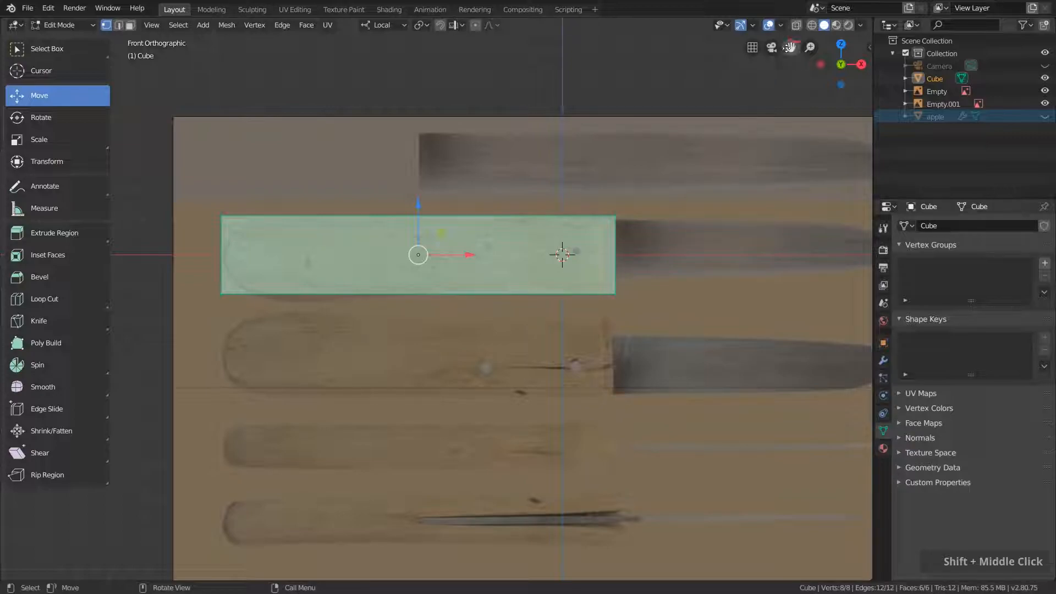
left_click(796, 25)
middle_click_drag(597, 279, 603, 333)
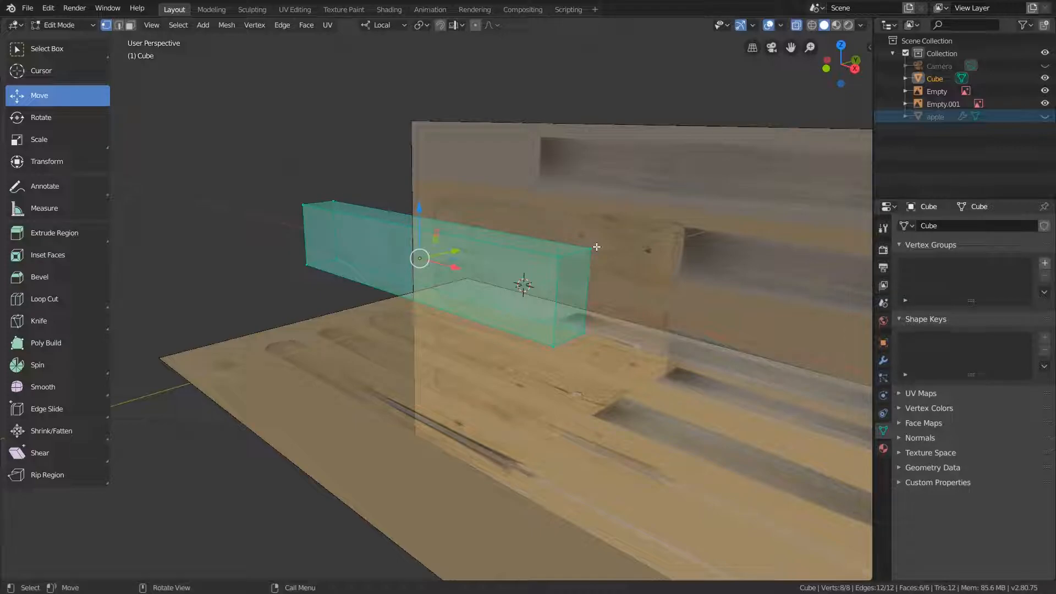
key("KP_1")
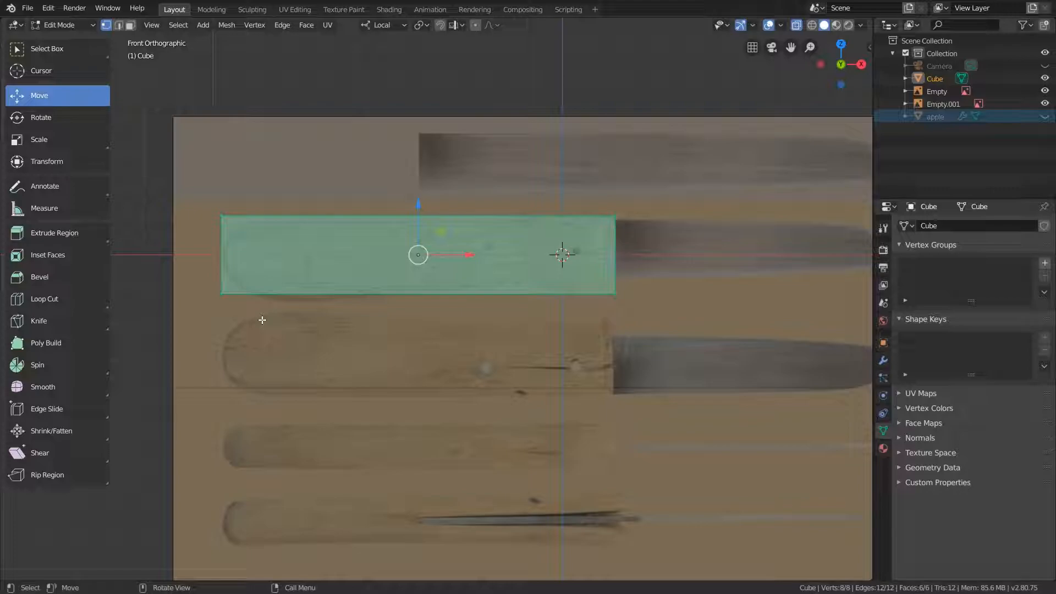
- Add four evenly spaced vertical loop cuts along the handle block without sliding them, and deselect the geometry
left_click(75, 303)
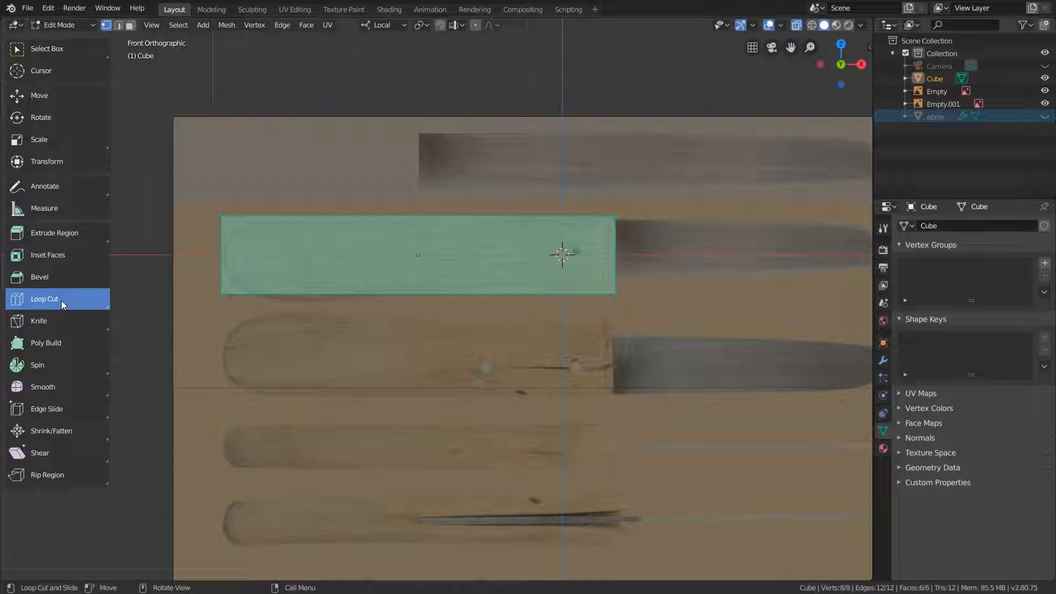
left_click(68, 54)
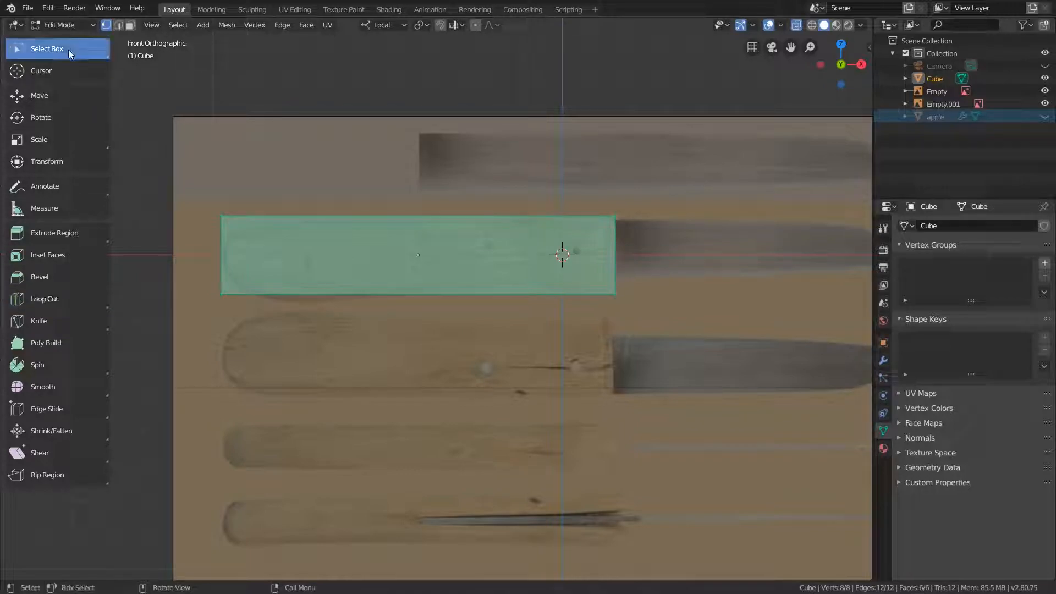
key("ctrl")
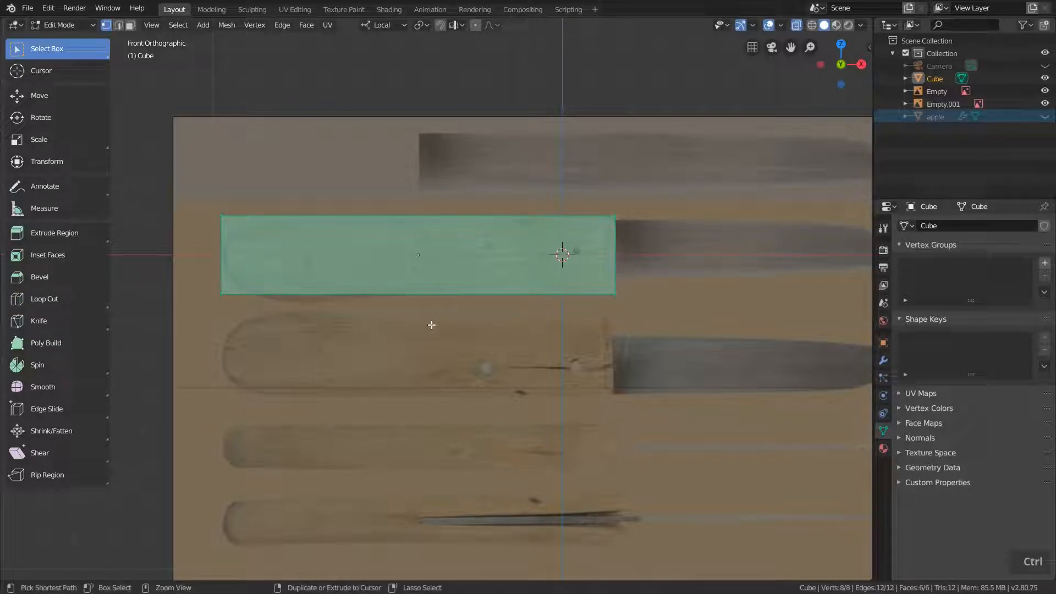
key("ctrl+r")
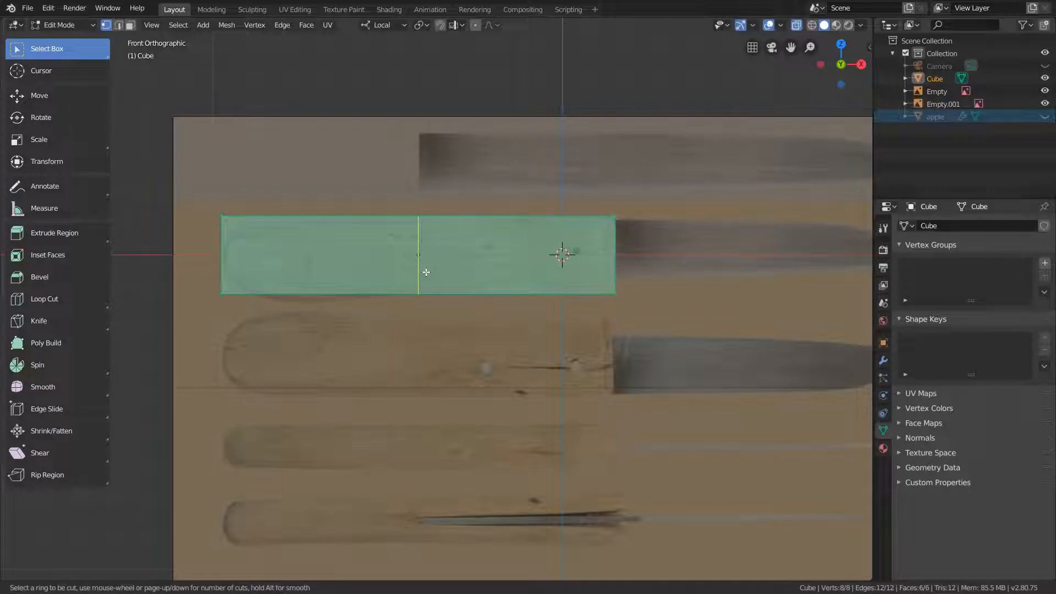
scroll(427, 272, "up", 2)
scroll(426, 272, "up", 1)
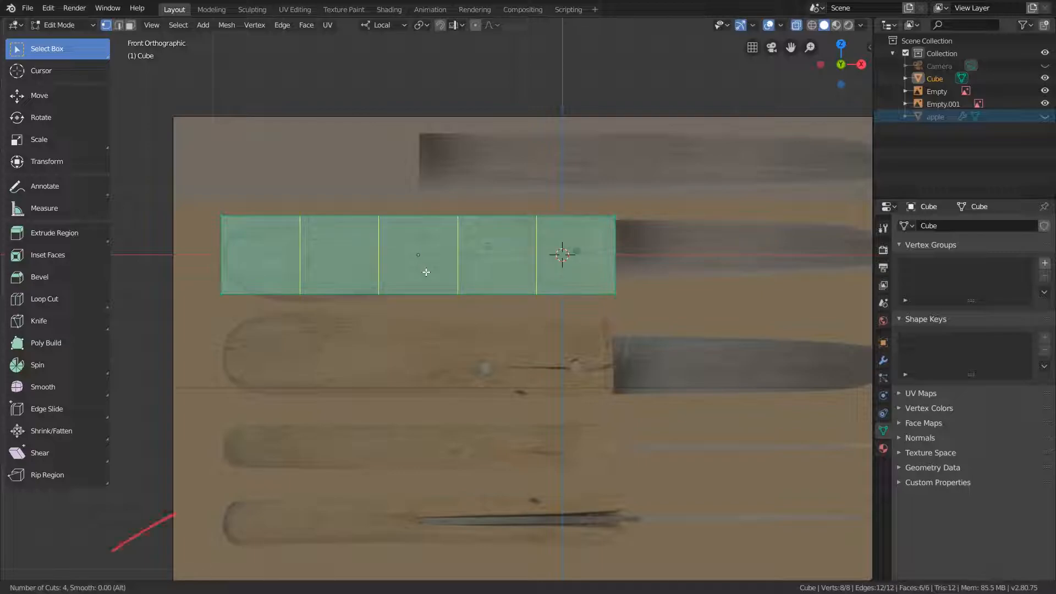
scroll(426, 271, "down", 1)
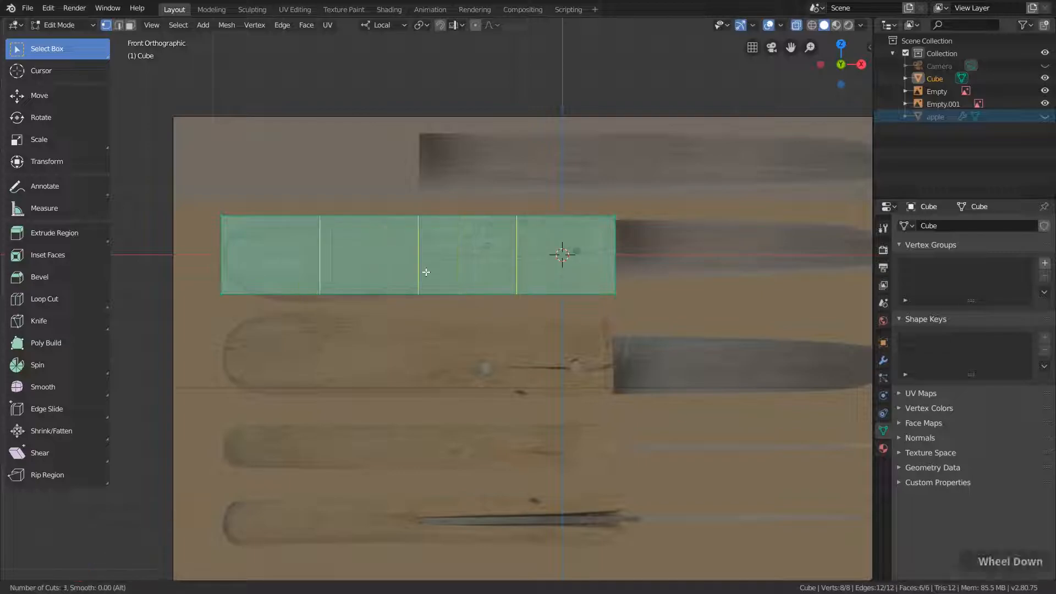
scroll(427, 272, "up", 1)
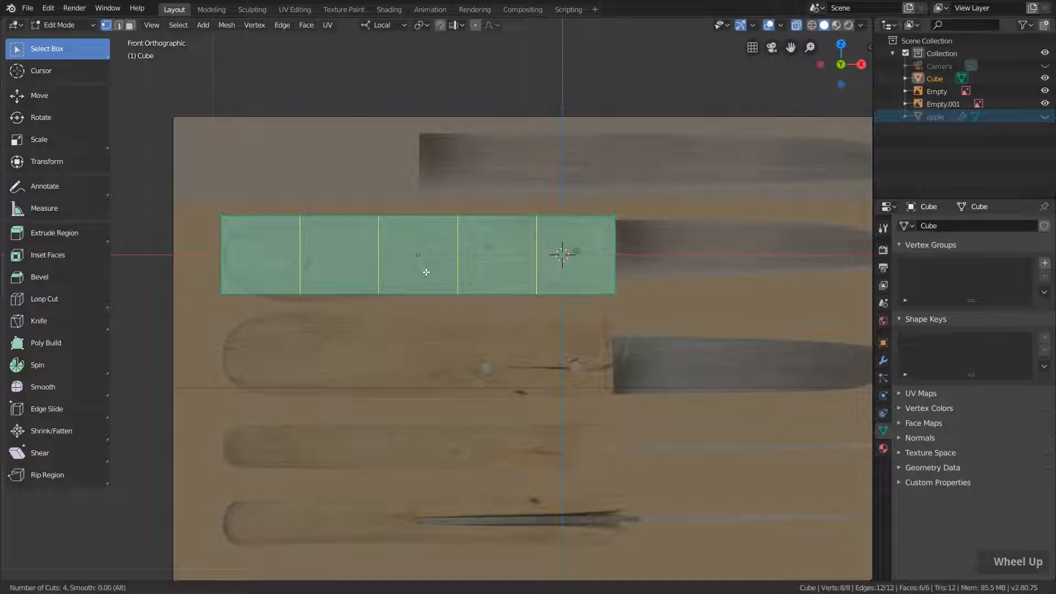
left_click(426, 271)
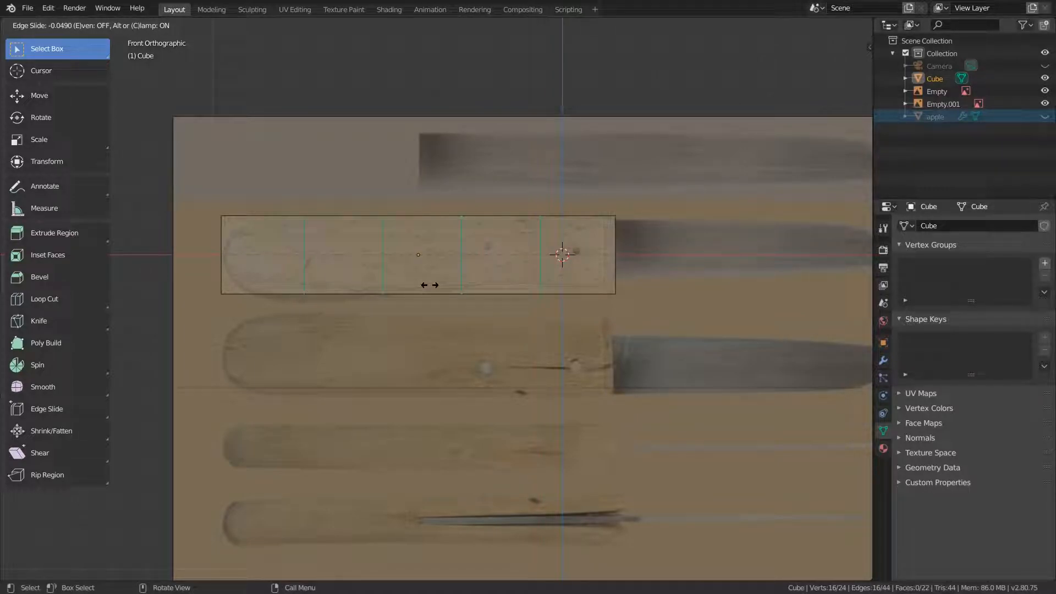
right_click(429, 285)
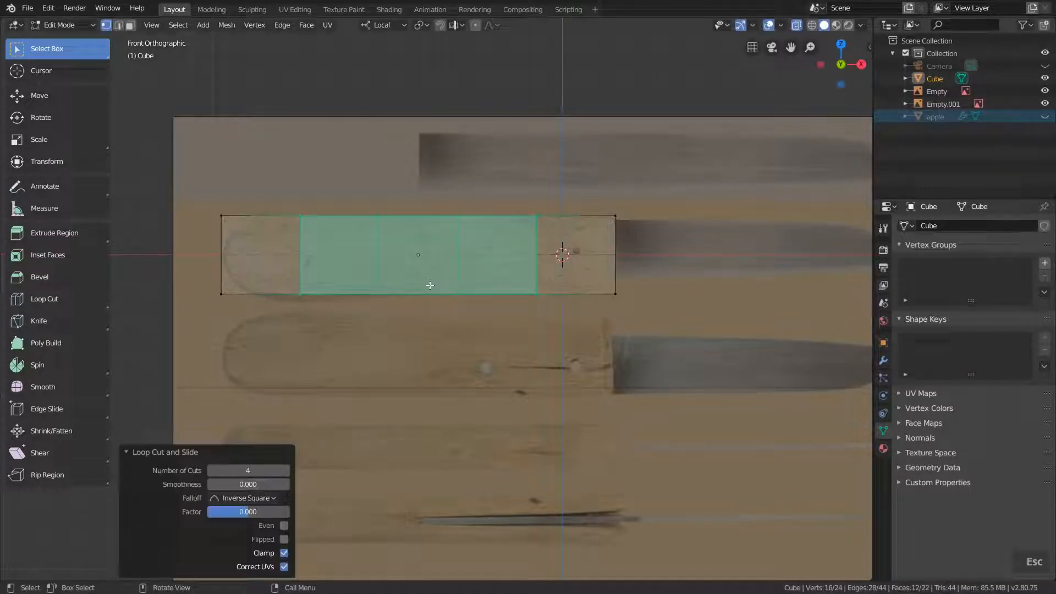
left_click(324, 325)
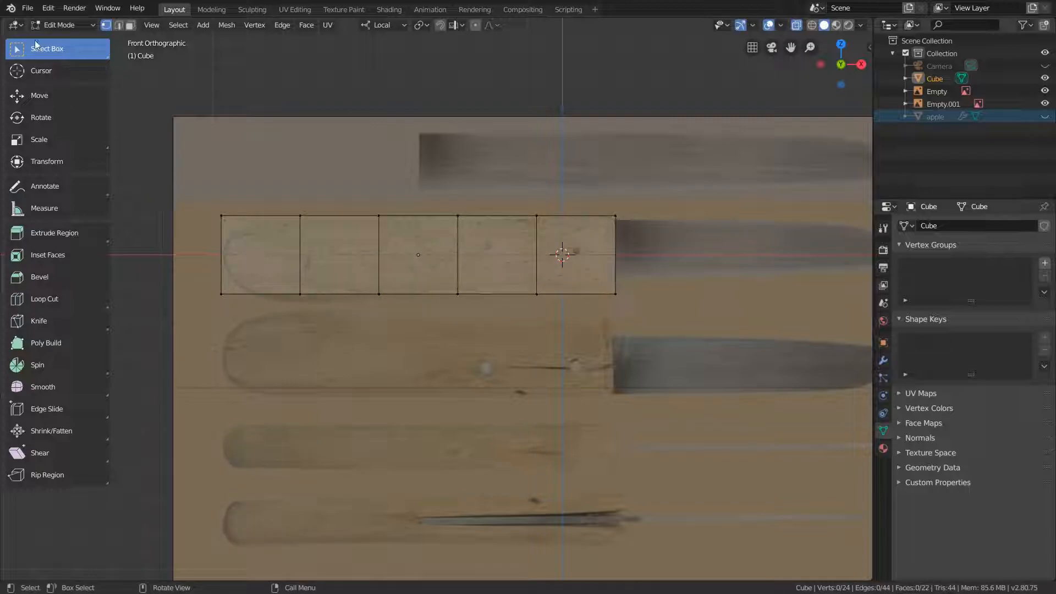
- Box-select and move the bottom vertices of the two loops nearest the butt end onto the handle's lower outline in the front view
left_click_drag(272, 269, 332, 332)
middle_click_drag(444, 319, 338, 295)
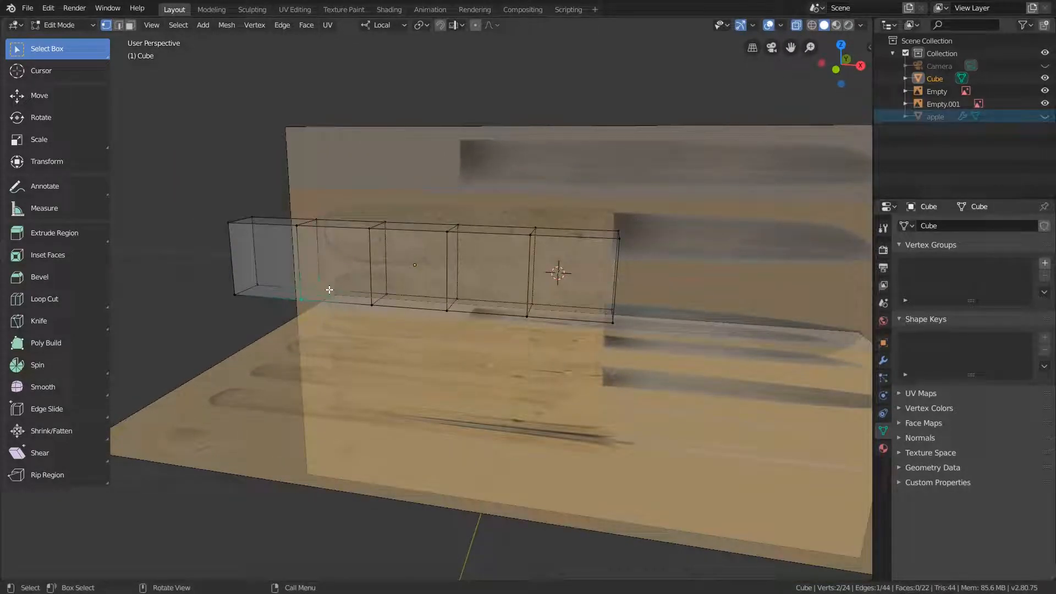
key("KP_1")
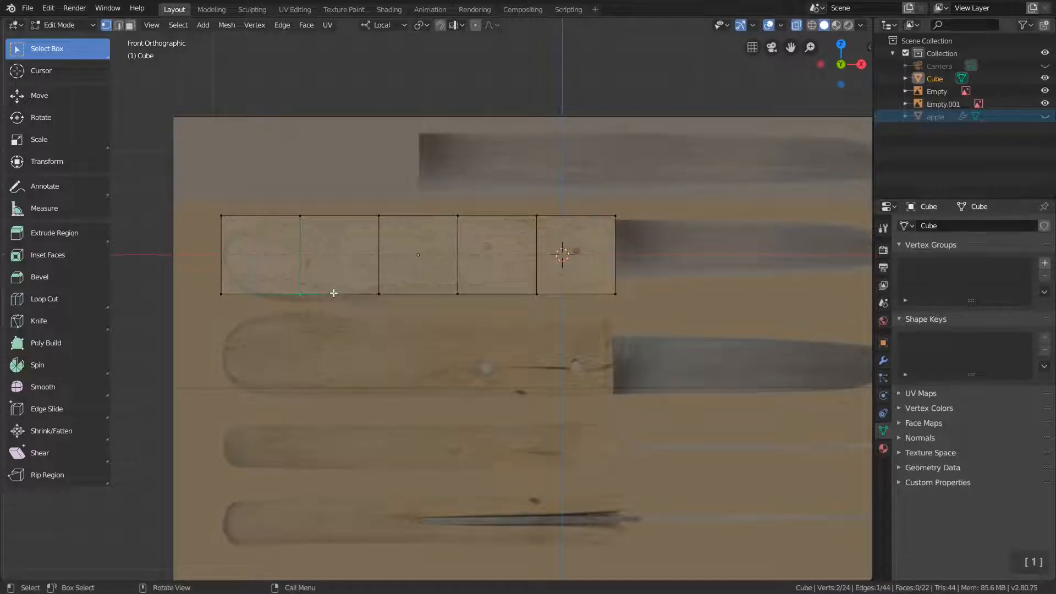
key("g")
left_click(328, 312)
double_click(364, 273)
left_click_drag(364, 273, 396, 318)
key("g")
left_click(397, 320)
- Move the bottom vertices of the two loops nearest the blade onto the handle's lower outline, raising the last pair about 0.205 cm
double_click(431, 272)
left_click_drag(432, 269, 554, 325)
key("g")
left_click(530, 276)
key("g")
left_click(559, 318)
- Add a centred loop cut in the section next to the blade and move its bottom vertices -0.11 cm along Z
key("ctrl+r")
left_click(573, 287)
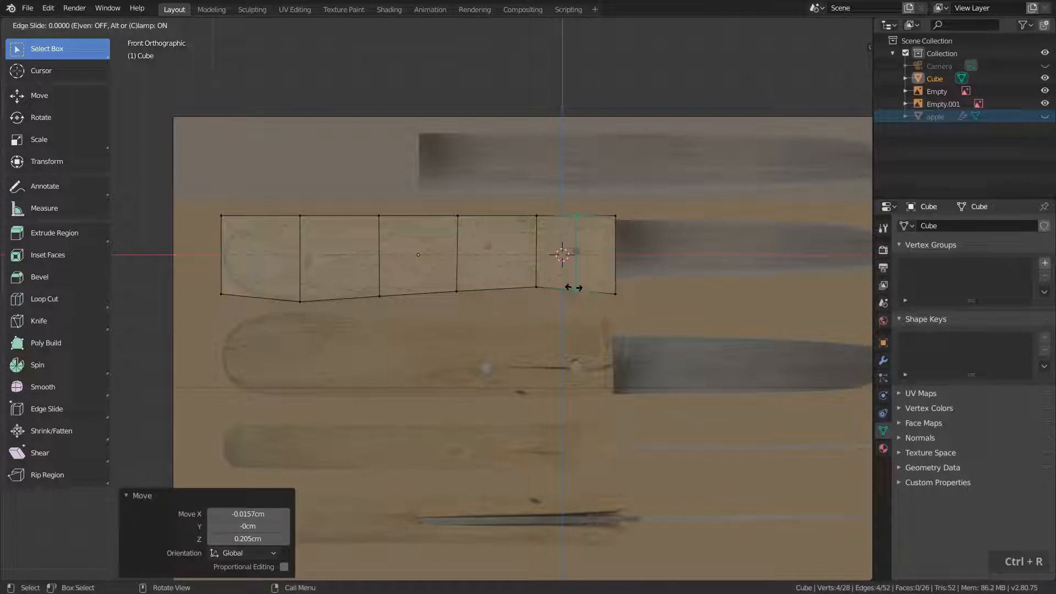
left_click(574, 287)
left_click_drag(564, 278, 586, 309)
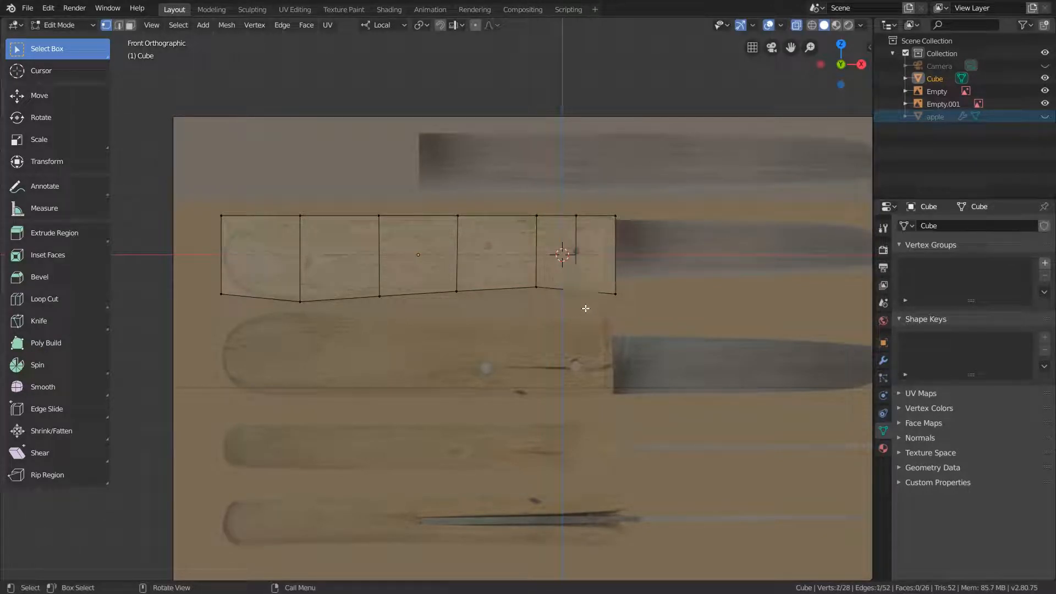
key("g")
left_click(585, 315)
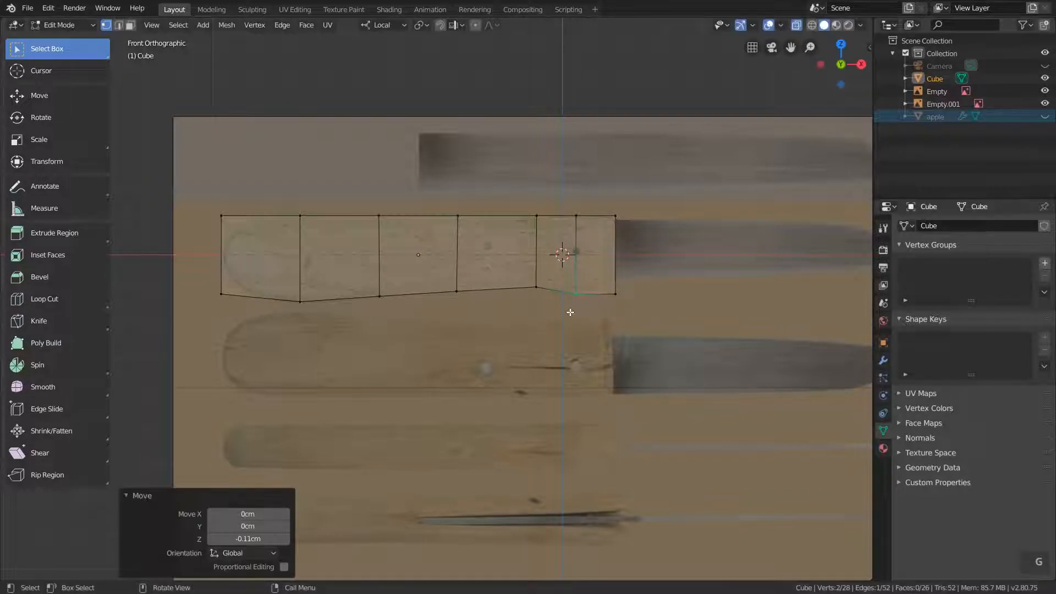
- Add a centred loop cut in the butt-end section and move the lower end vertices inward and up toward the handle's rounded outline
key("ctrl+r")
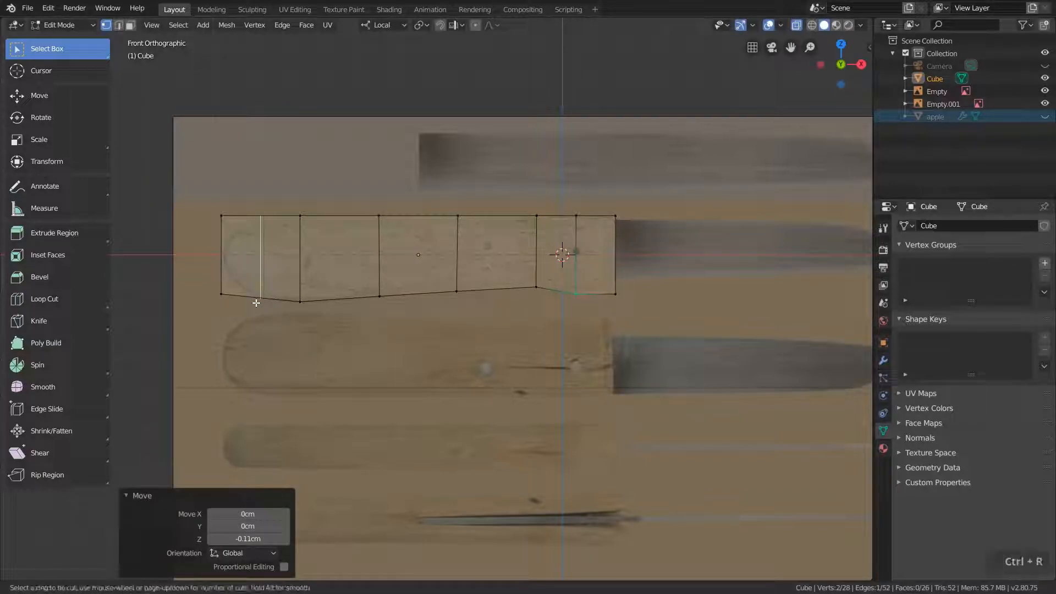
double_click(257, 302)
left_click(208, 294)
left_click_drag(189, 276, 243, 330)
key("g")
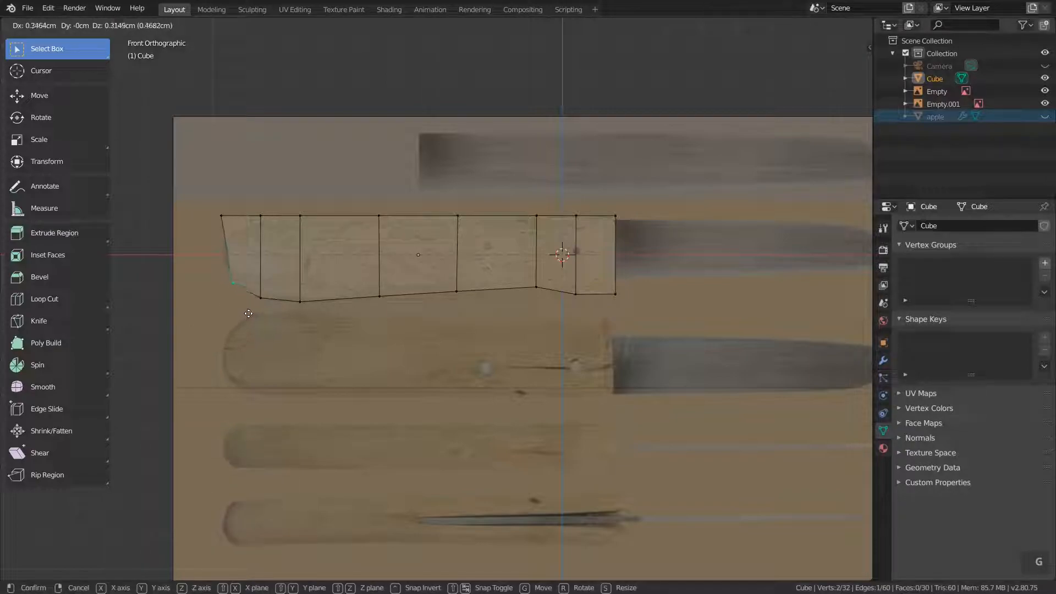
left_click(248, 314)
- Move the butt end's upper vertices inward and down onto the outline, and adjust the lower ones by -0.157 cm X and 0.236 cm Z
double_click(208, 213)
key("g")
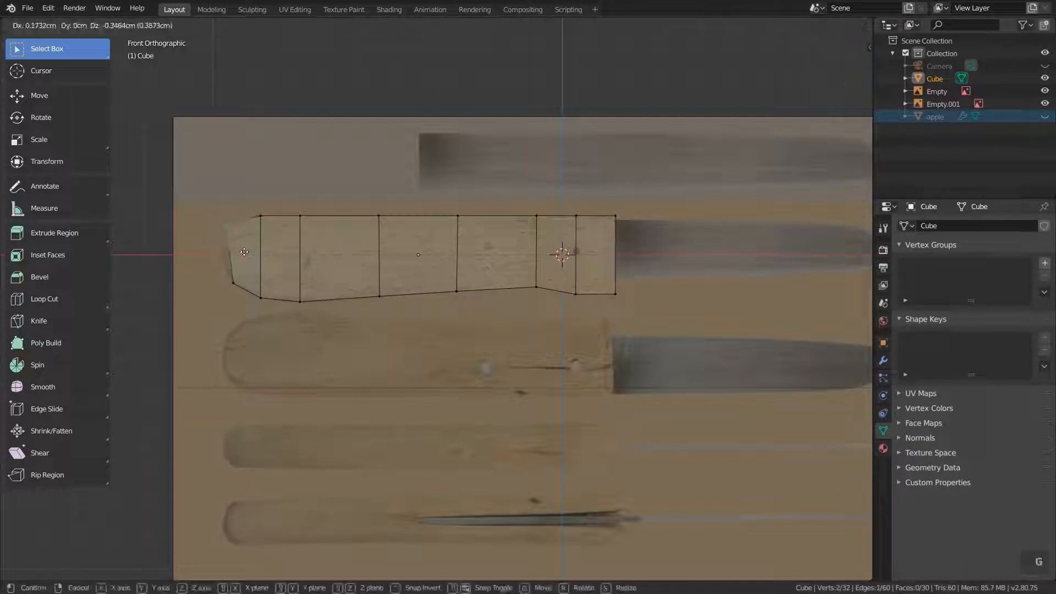
double_click(219, 267)
left_click_drag(211, 270, 239, 301)
key("g")
left_click(233, 292)
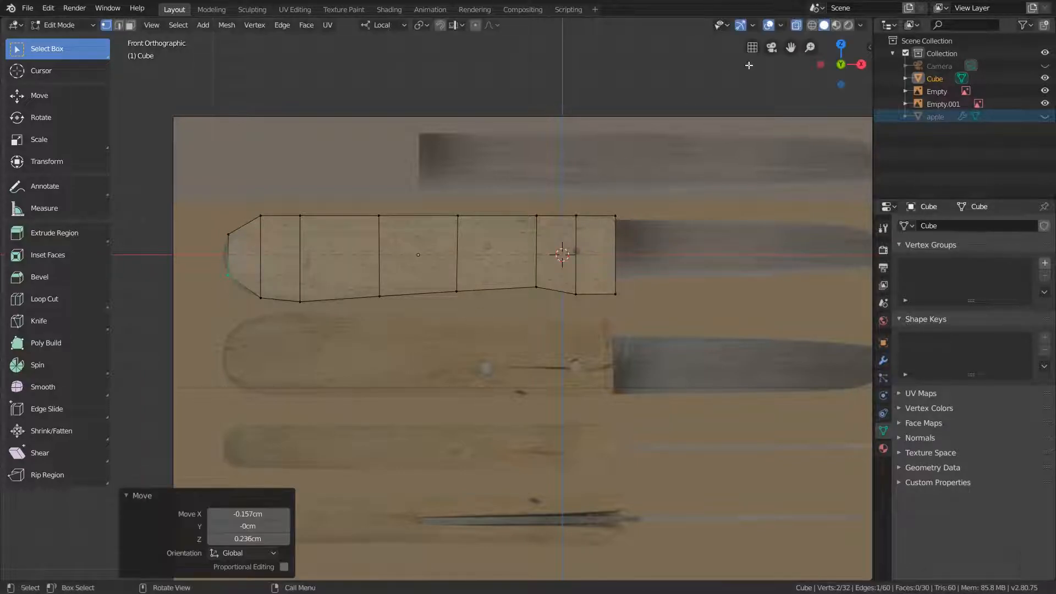
- Turn off X-ray, switch to Object Mode and add a Subdivision Surface modifier to the handle
left_click(796, 25)
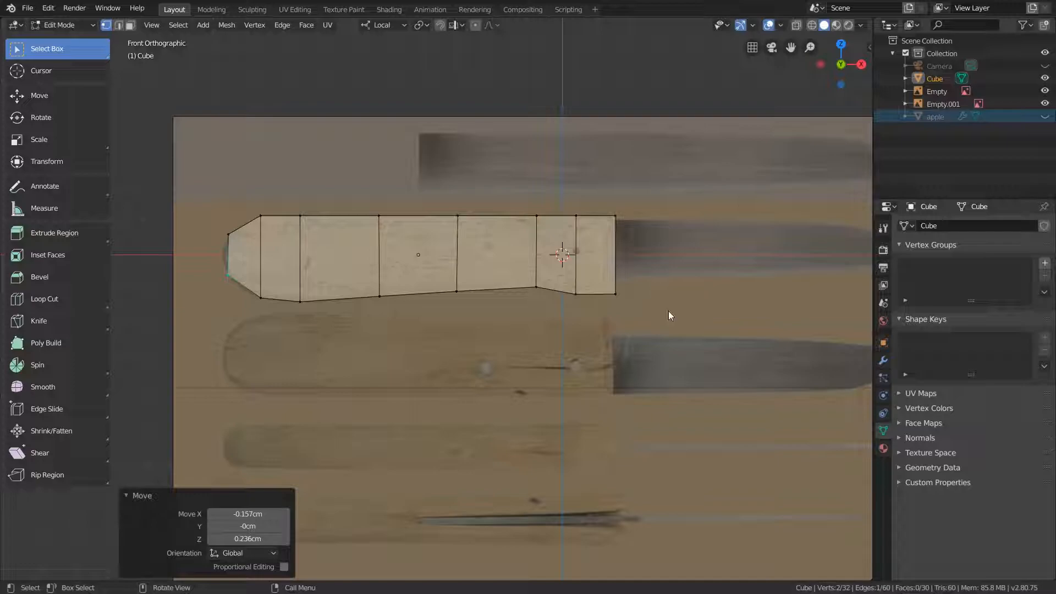
key("Tab")
middle_click_drag(649, 285, 555, 298)
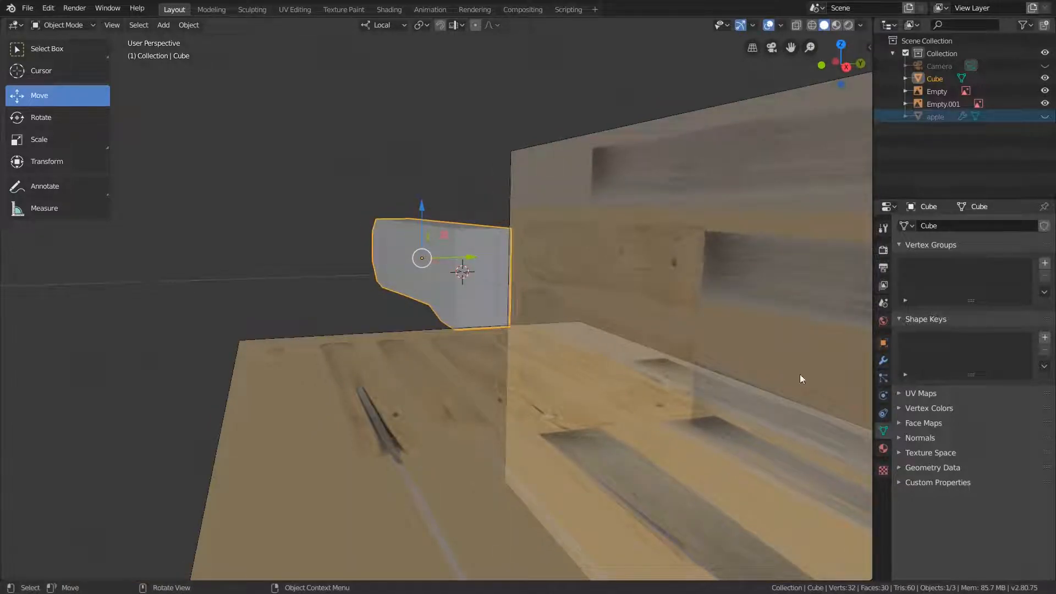
left_click(884, 361)
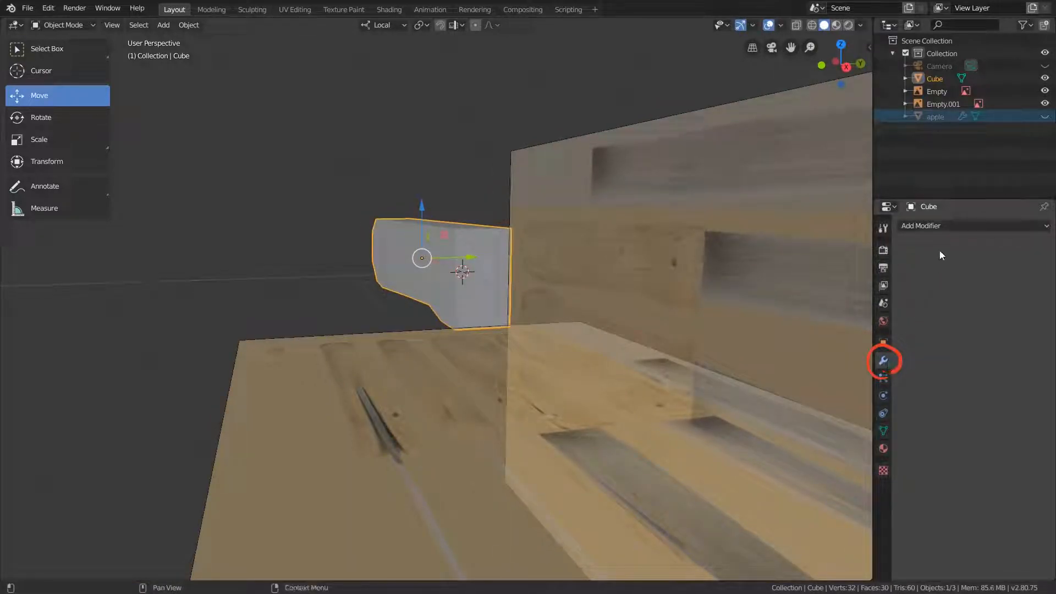
left_click(950, 226)
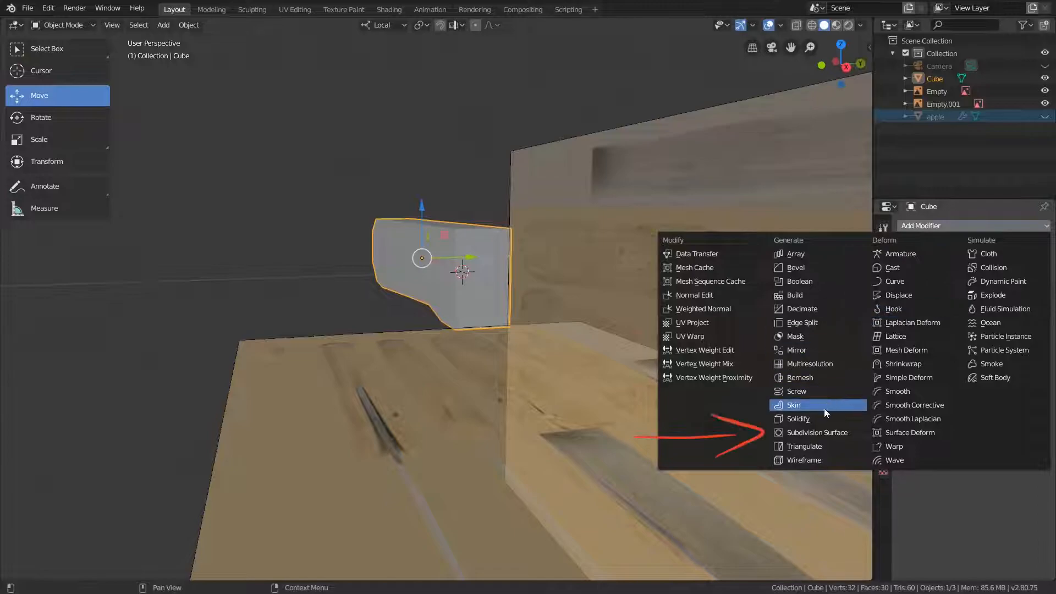
left_click(817, 433)
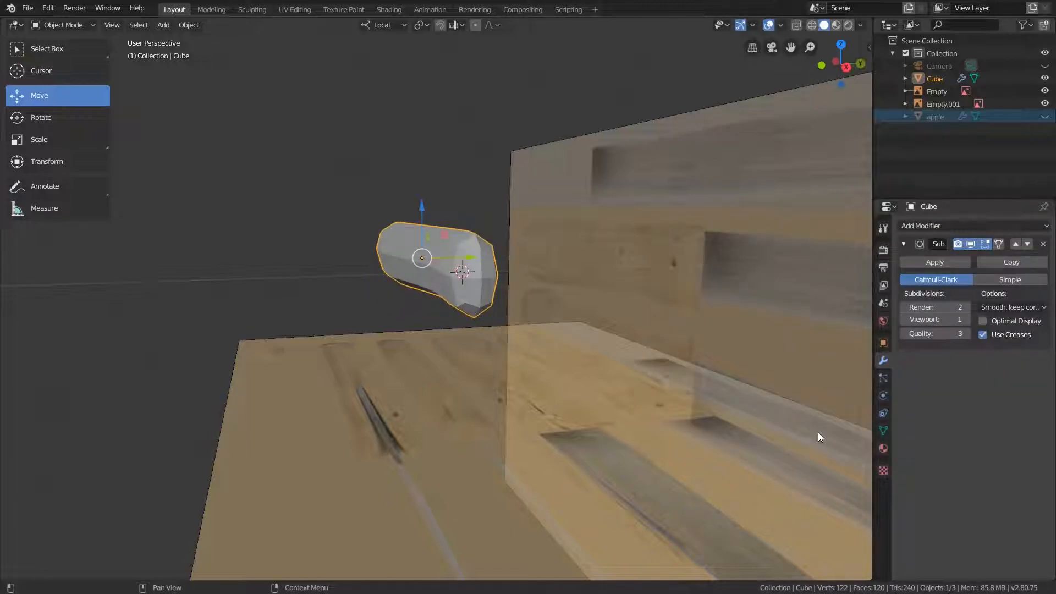
- Set the Subdivision Surface modifier's render and viewport subdivisions to 3, comparing the handle with viewport level 1
left_click(967, 320)
left_click(967, 319)
left_click(967, 309)
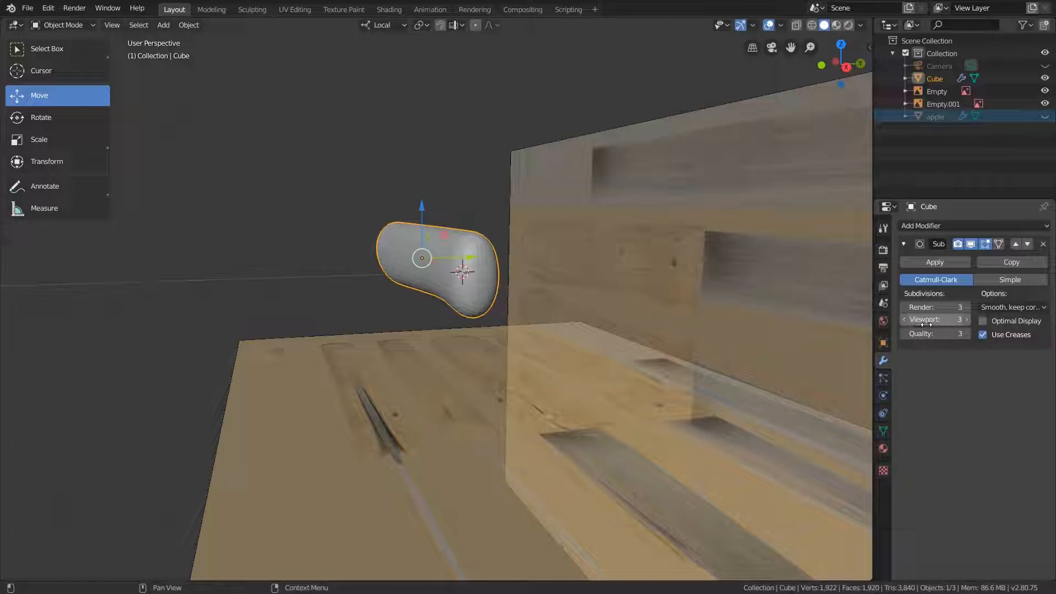
left_click_drag(942, 323, 913, 323)
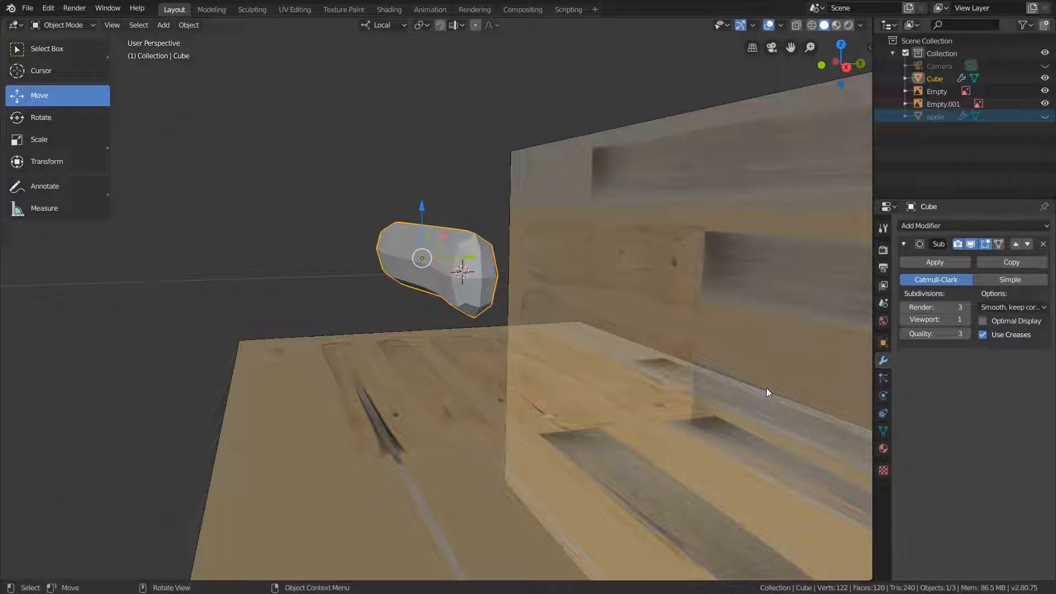
left_click_drag(944, 323, 960, 322)
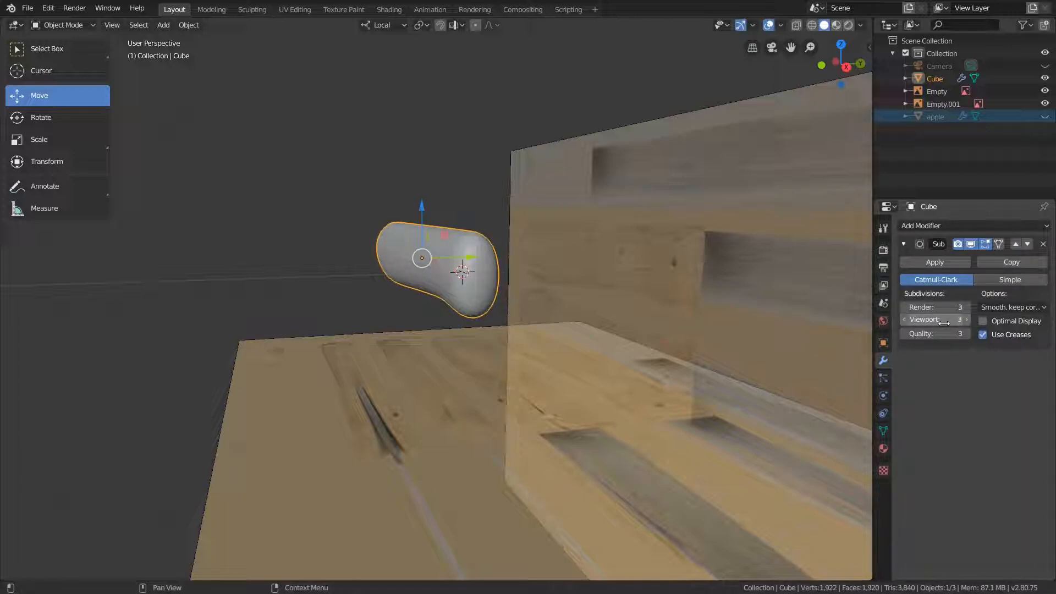
- In front-view Edit Mode, add a loop cut in the section next to the blade and slide it toward the blade end with factor -0.770
mouse_move(506, 316)
middle_mouse_down()
mouse_move(516, 306)
mouse_move(610, 309)
mouse_move(580, 313)
middle_mouse_up()
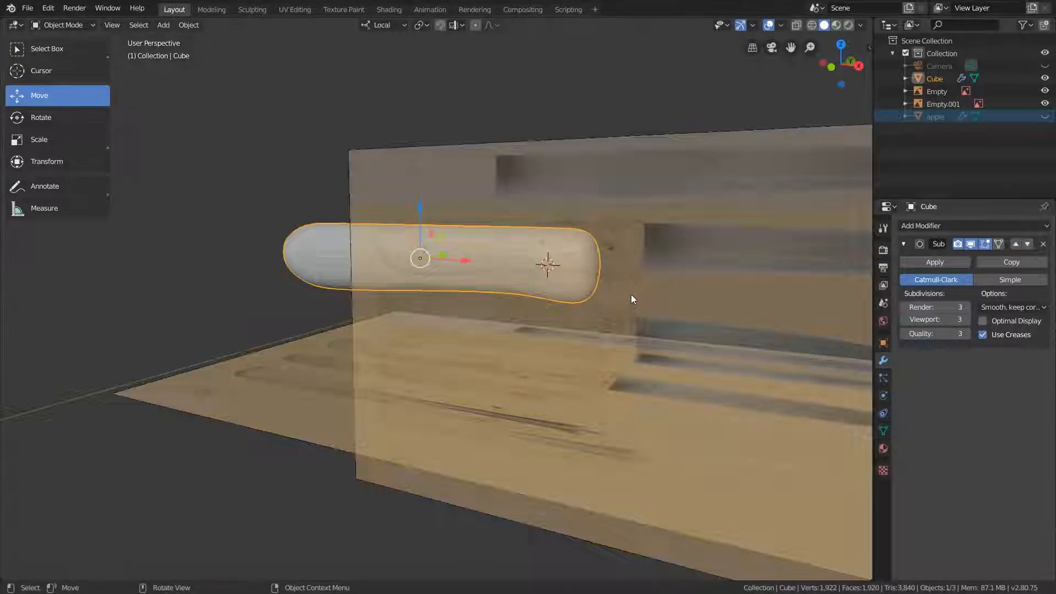
key("KP_1")
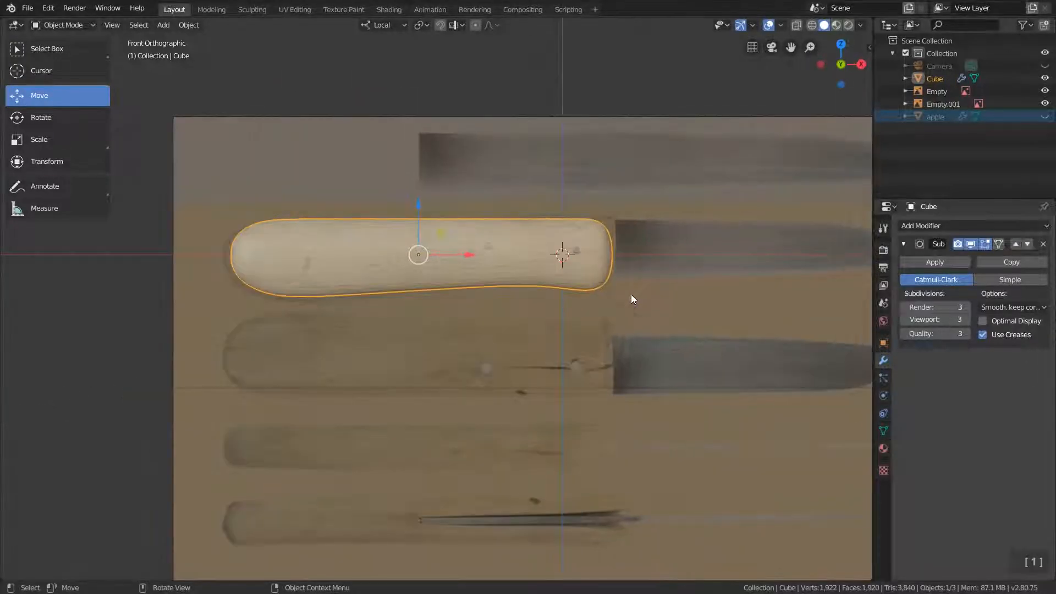
key("Tab")
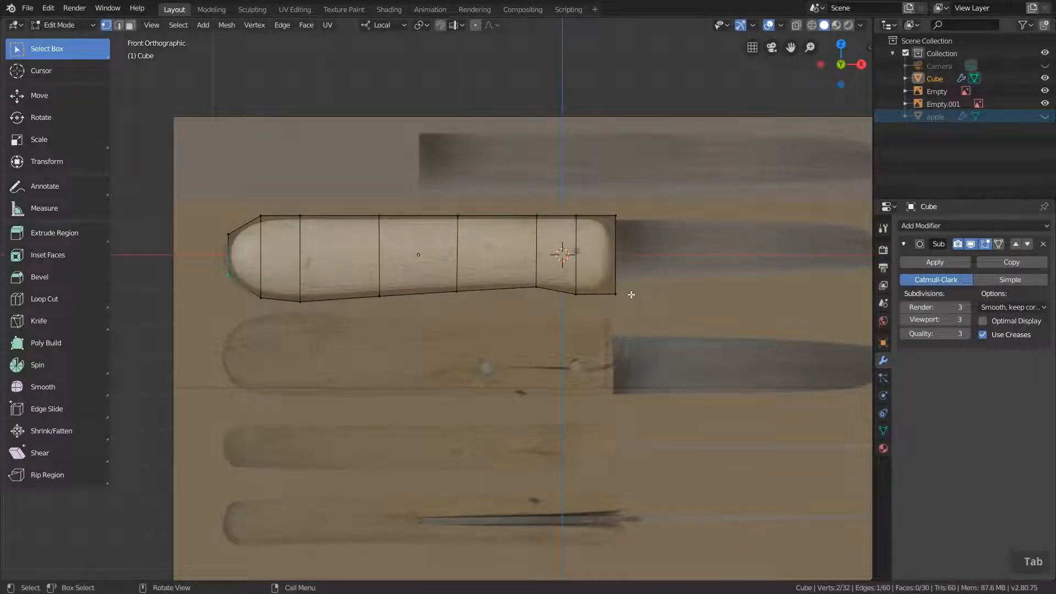
scroll(632, 295, "up", 4)
middle_click_drag(606, 278, 599, 274, "shift")
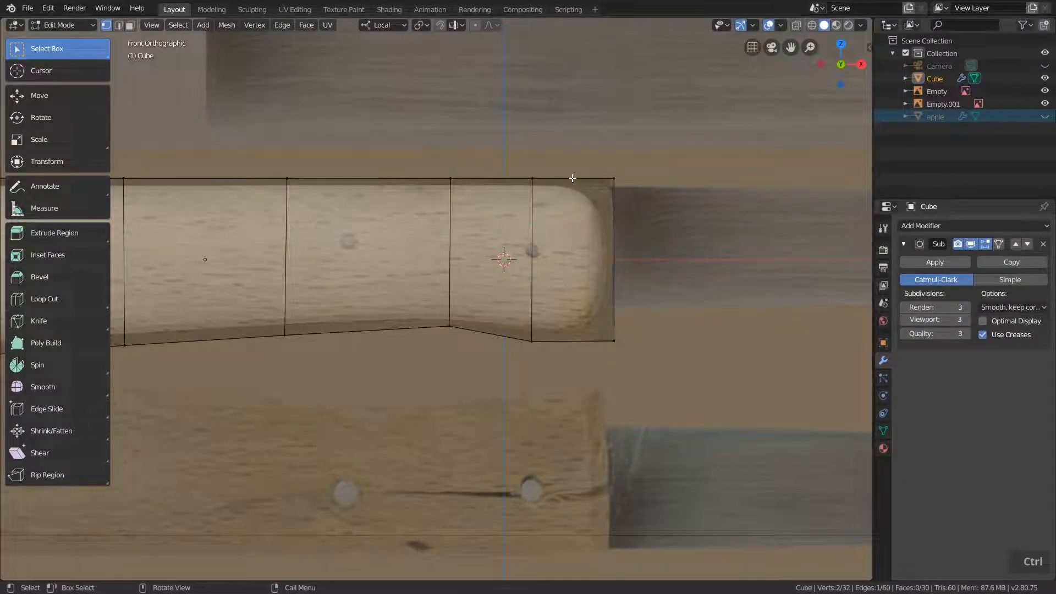
key("ctrl+r")
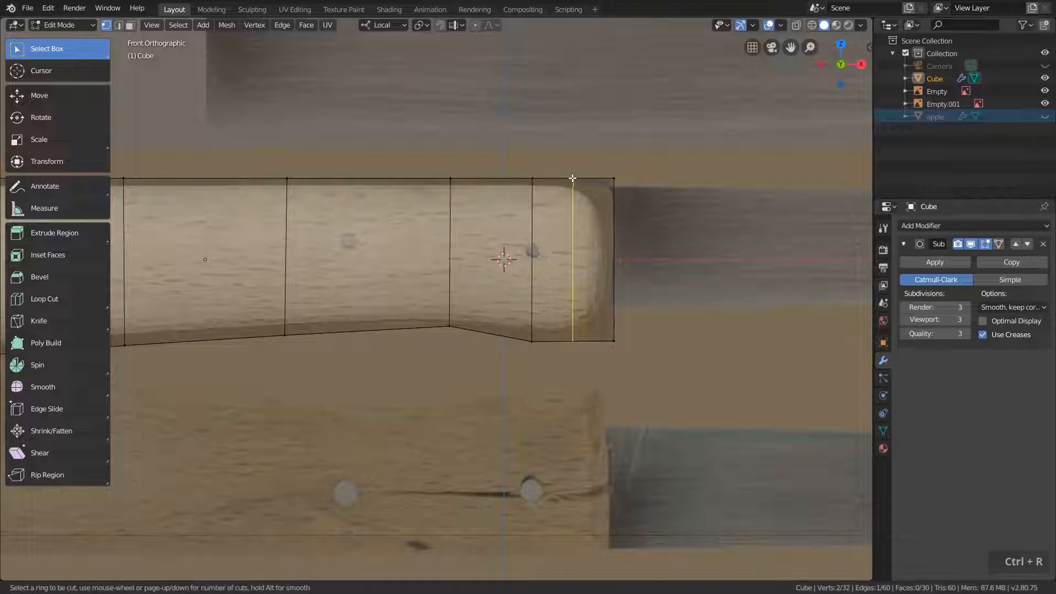
left_click(573, 178)
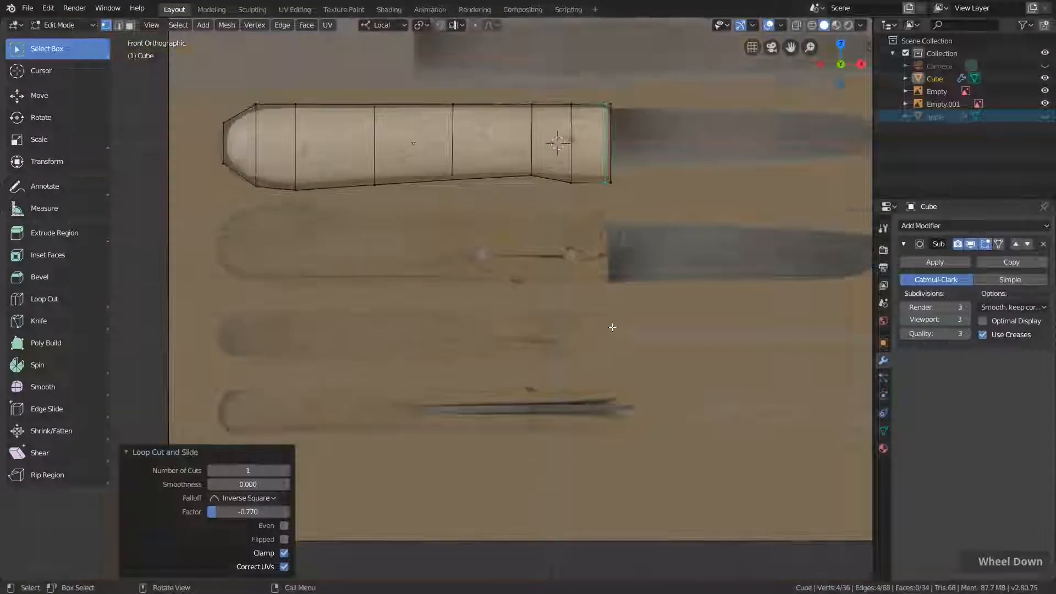
- Add a centred loop cut running lengthwise around the whole handle without sliding it
middle_click_drag(608, 206, 629, 187, "shift")
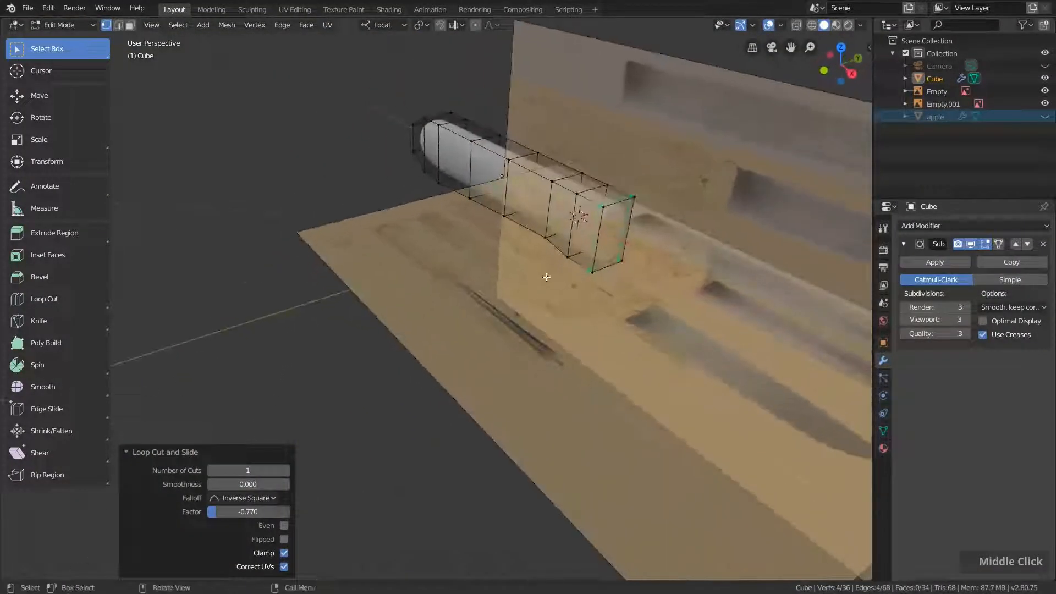
scroll(628, 187, "up", 2)
scroll(628, 186, "up", 1)
key("ctrl+r")
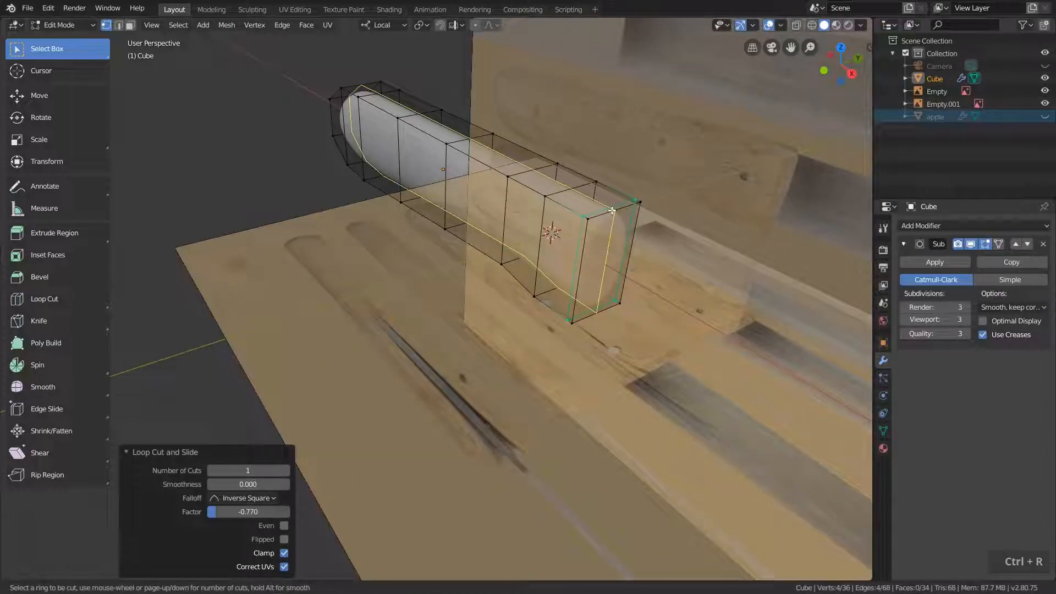
left_click(612, 210)
right_click(577, 189)
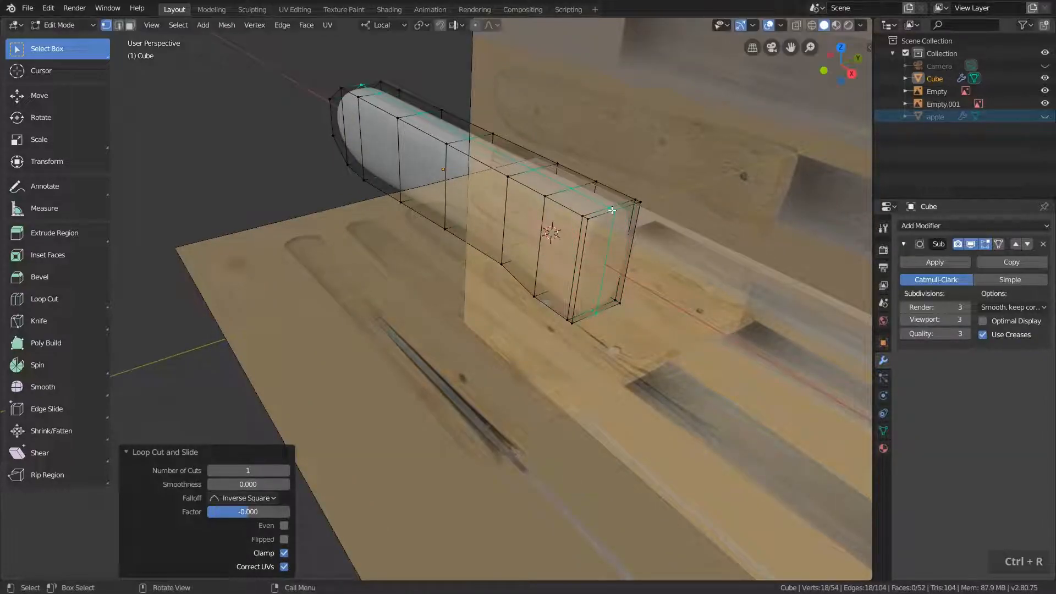
- Try to move the outer corner vertices at the blade end -0.432 cm along X in the top view with X-ray off
key("KP_7")
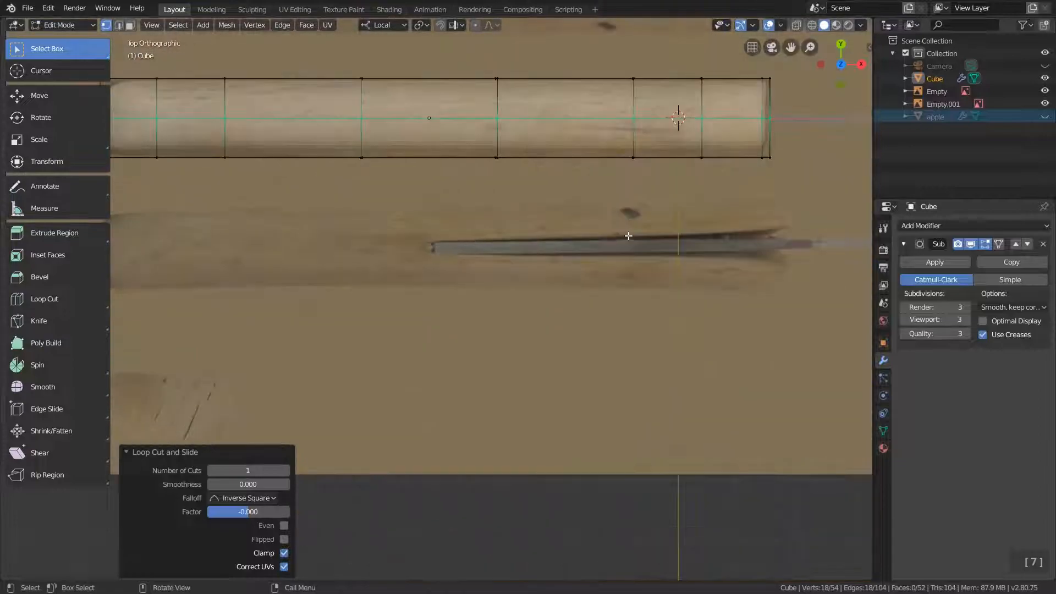
scroll(637, 233, "down", 2)
middle_click_drag(764, 169, 639, 275, "shift")
key("alt+a")
scroll(623, 231, "up", 5)
left_click_drag(540, 202, 611, 275)
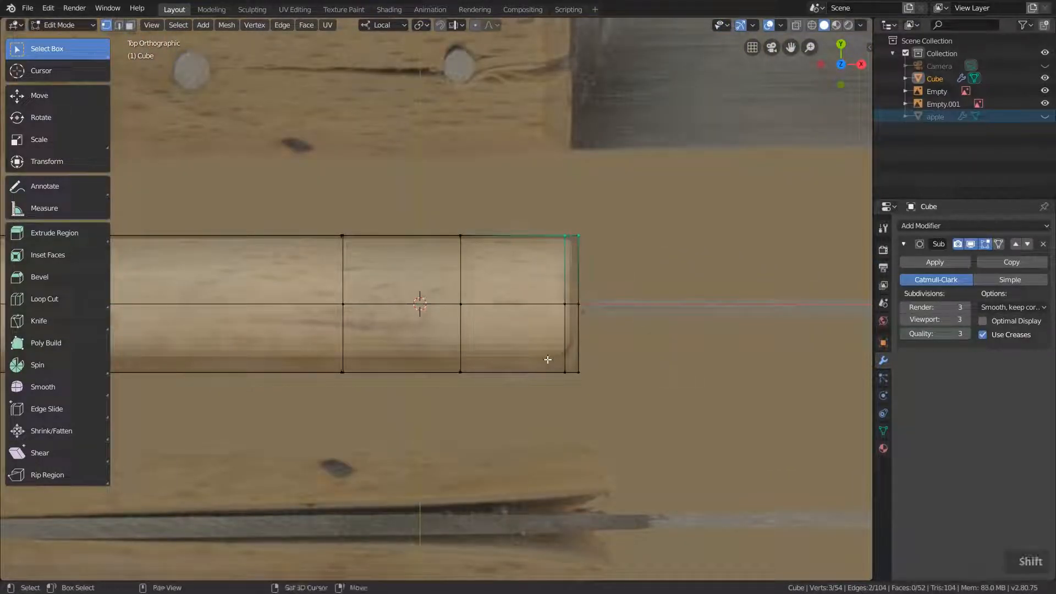
left_click_drag(522, 333, 608, 424, "shift")
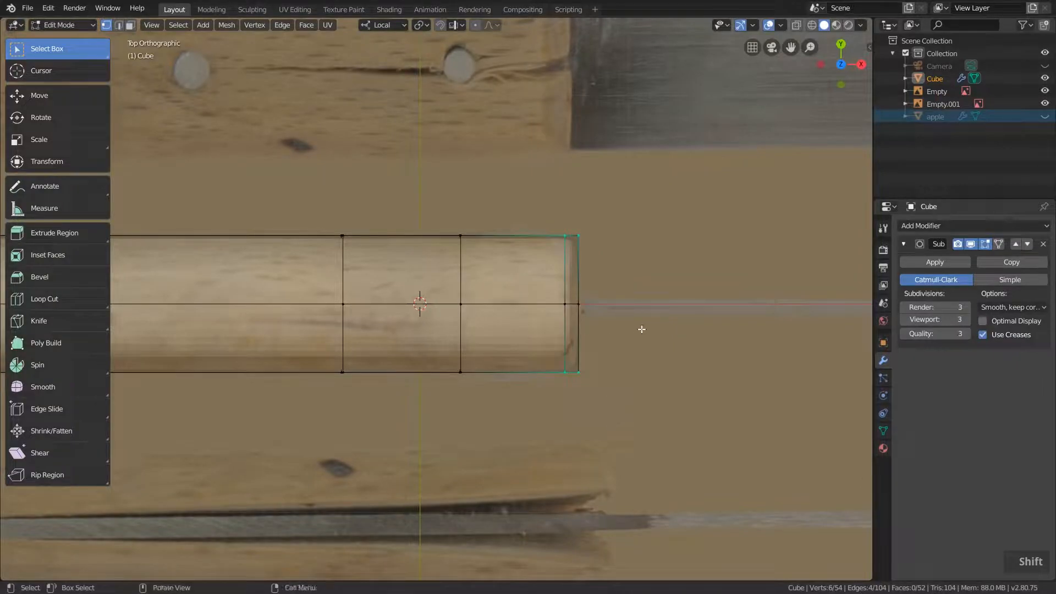
right_click(660, 336)
key("g")
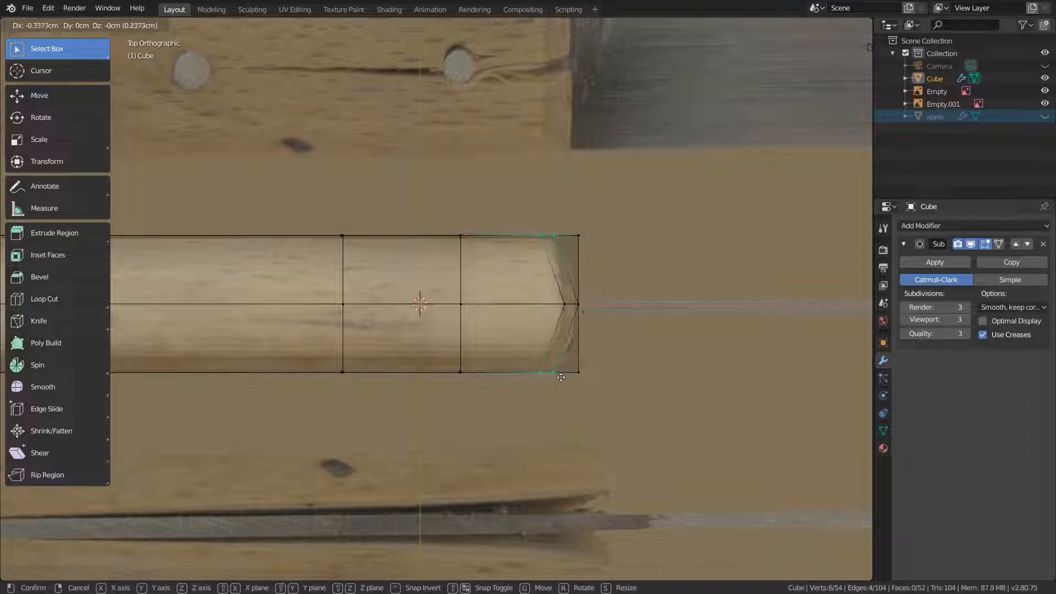
left_click(543, 376)
scroll(548, 389, "down", 2)
middle_click_drag(547, 389, 494, 388)
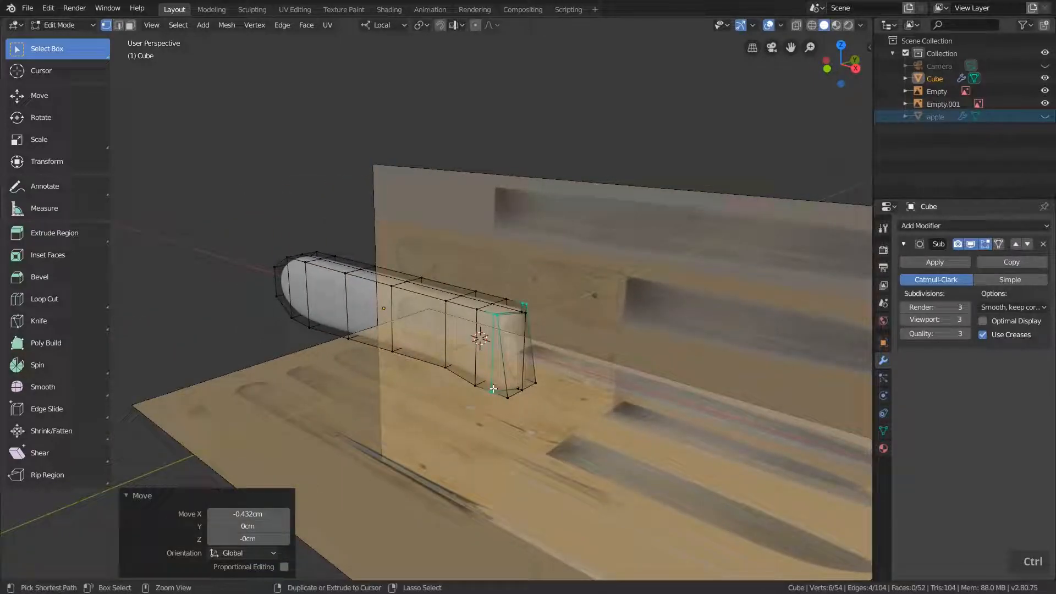
key("ctrl+z")
- Turn on X-ray, box-select both outer corners of the blade end in the top view and move them -0.31 cm along local X
key("KP_7")
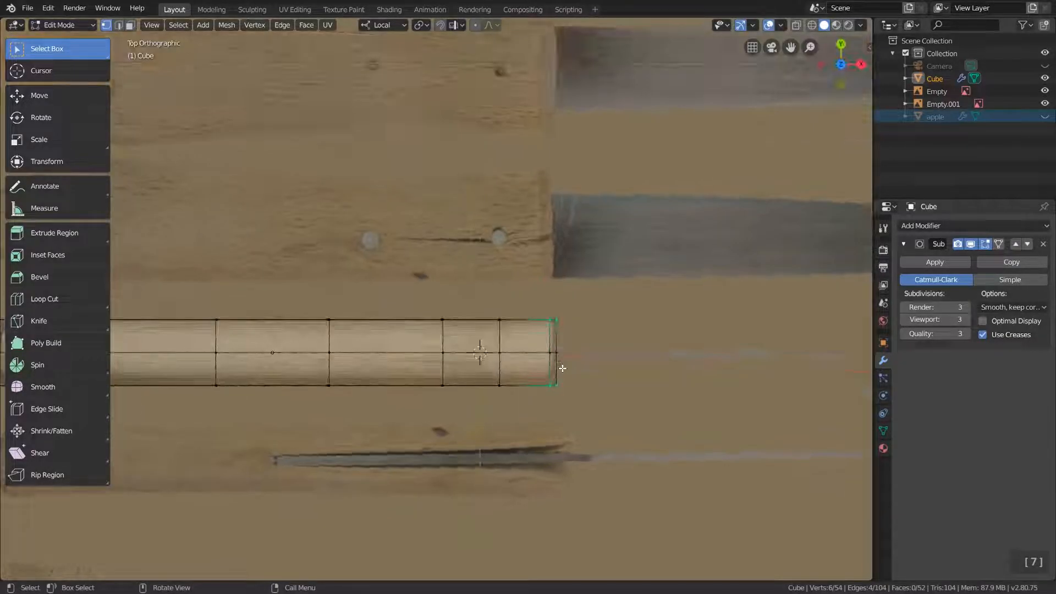
scroll(559, 379, "up", 3)
left_click(797, 26)
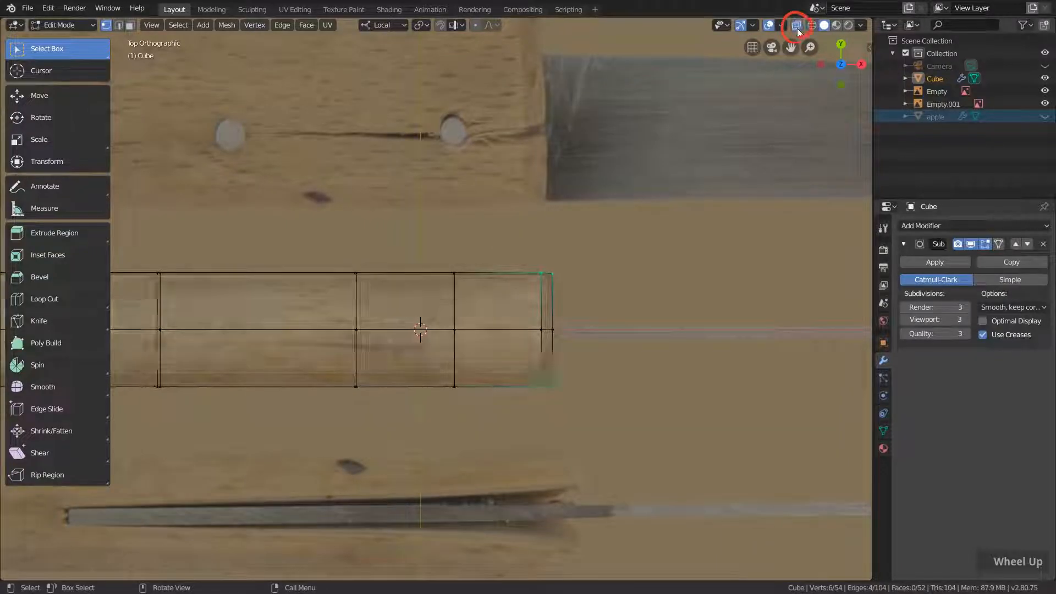
left_click_drag(501, 240, 587, 306)
left_click_drag(507, 361, 572, 423, "shift")
key("g")
key("x")
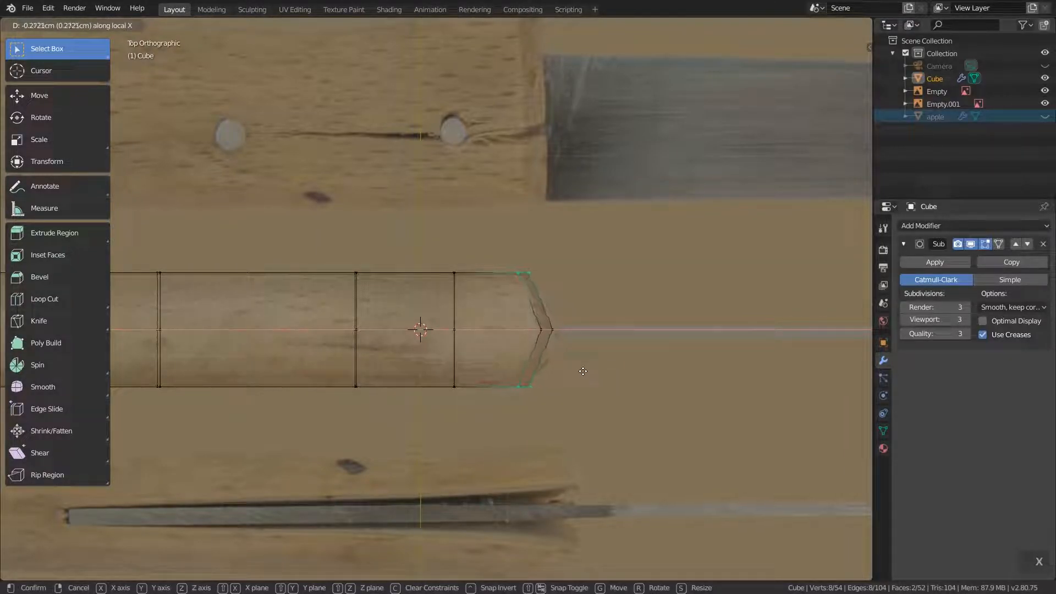
left_click(584, 371)
- Hide both reference images, return to Object Mode and turn off X-ray to inspect the smoothed handle
middle_click_drag(583, 371, 622, 424)
left_click(1045, 104)
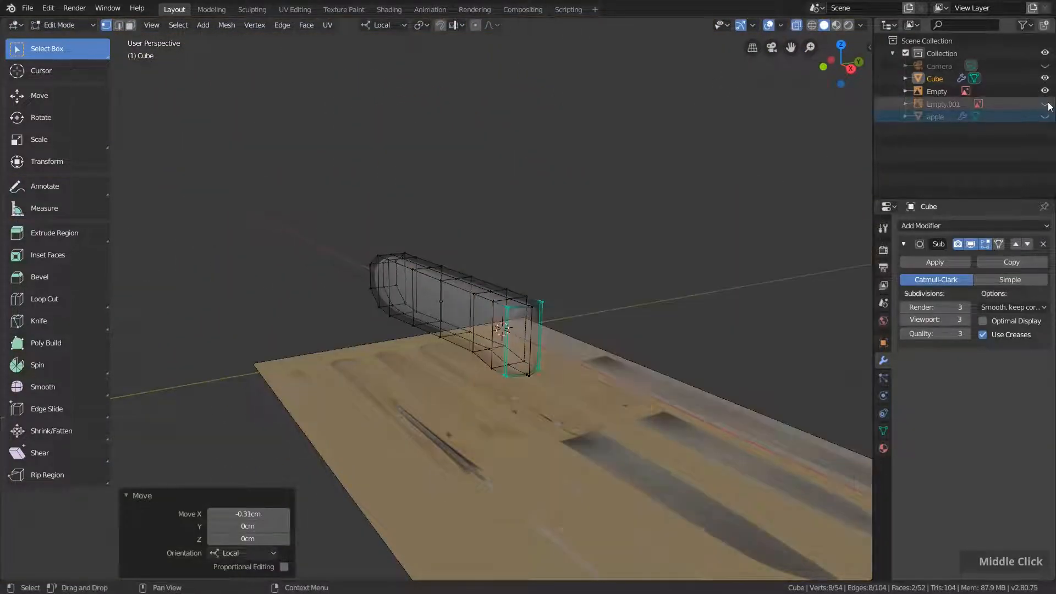
left_click(1045, 90)
key("Tab")
scroll(523, 346, "up", 2)
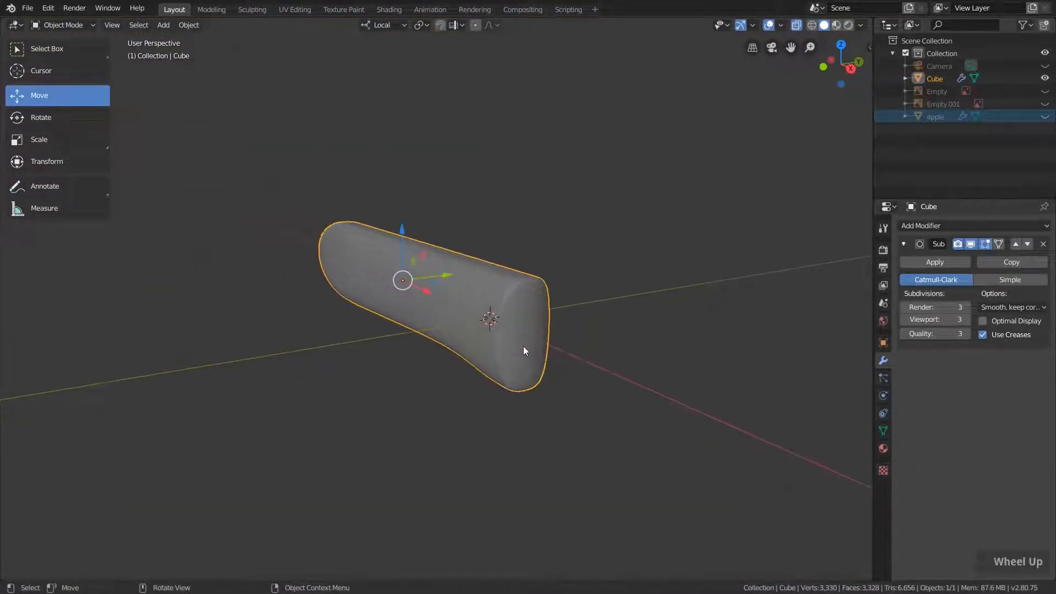
left_click(797, 26)
mouse_move(548, 342)
middle_mouse_down()
mouse_move(520, 335)
mouse_move(543, 354)
mouse_move(528, 348)
middle_mouse_up()
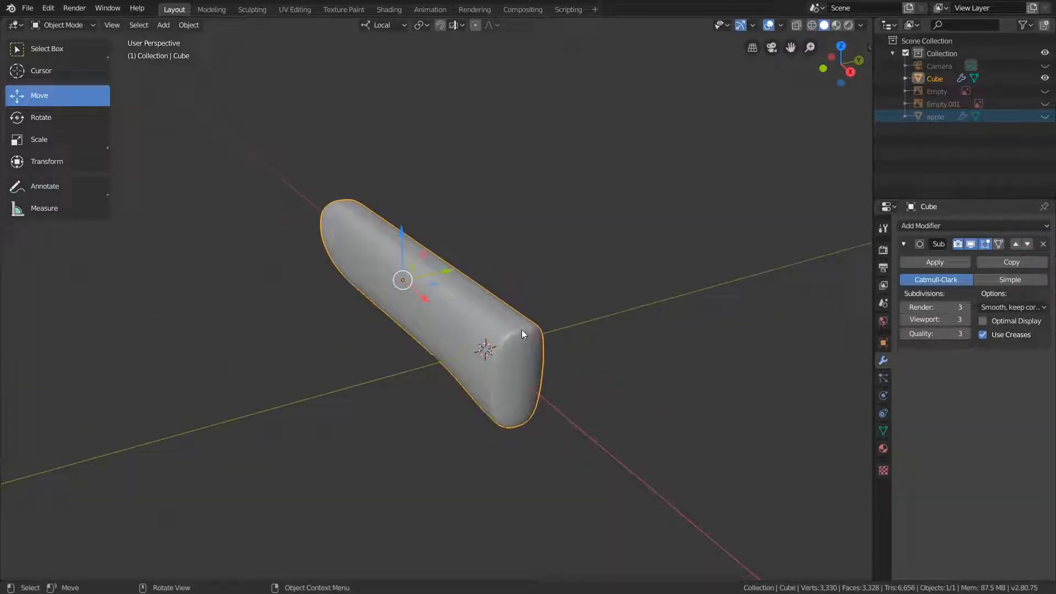
middle_click_drag(520, 422, 510, 378)
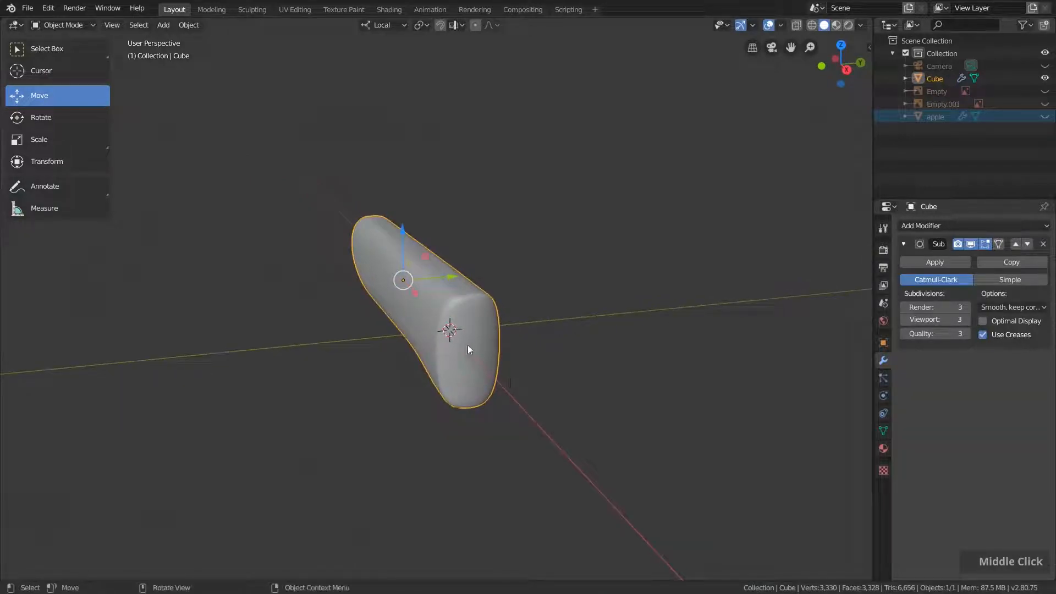
- In Edit Mode, select the centre edge loop running lengthwise around the handle and bevel it with one segment, 6.58 cm wide
scroll(468, 345, "up", 4)
key("Tab")
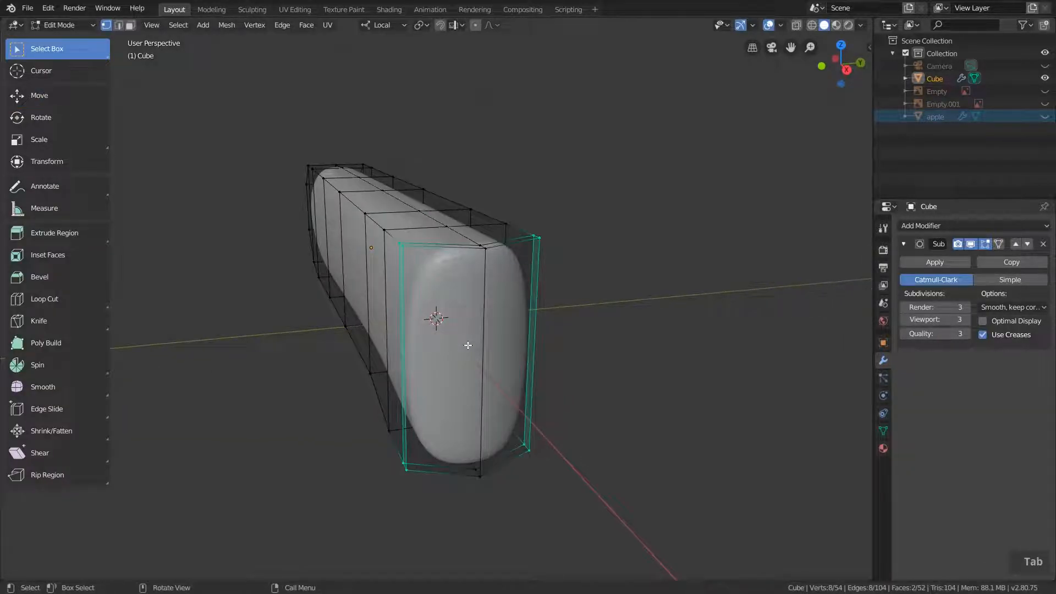
left_click(485, 303, "alt")
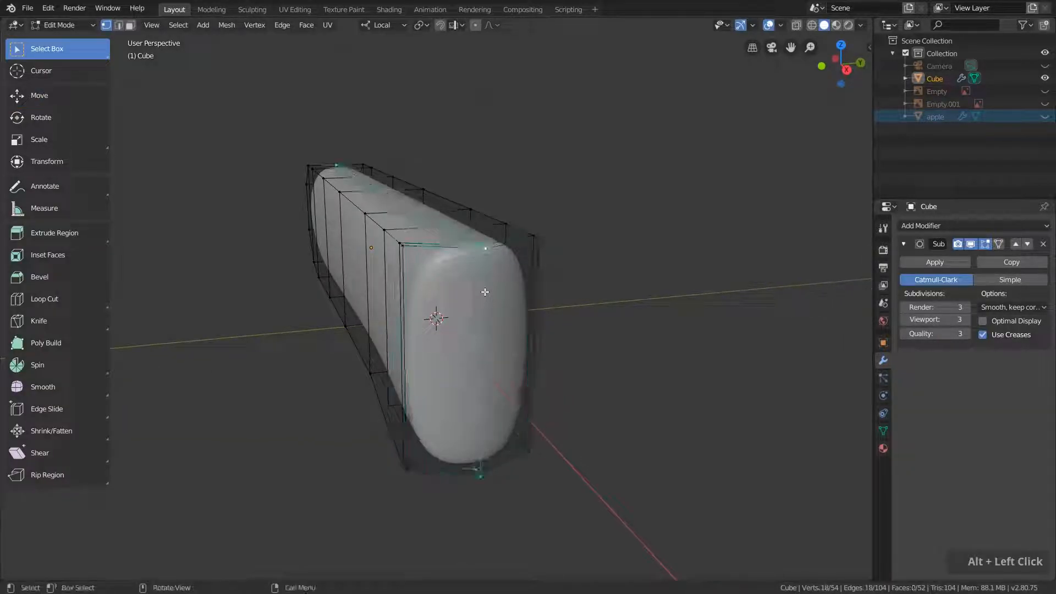
scroll(484, 302, "down", 1)
scroll(485, 301, "down", 2)
middle_click_drag(485, 301, 472, 372)
scroll(475, 364, "up", 1)
scroll(476, 364, "up", 2)
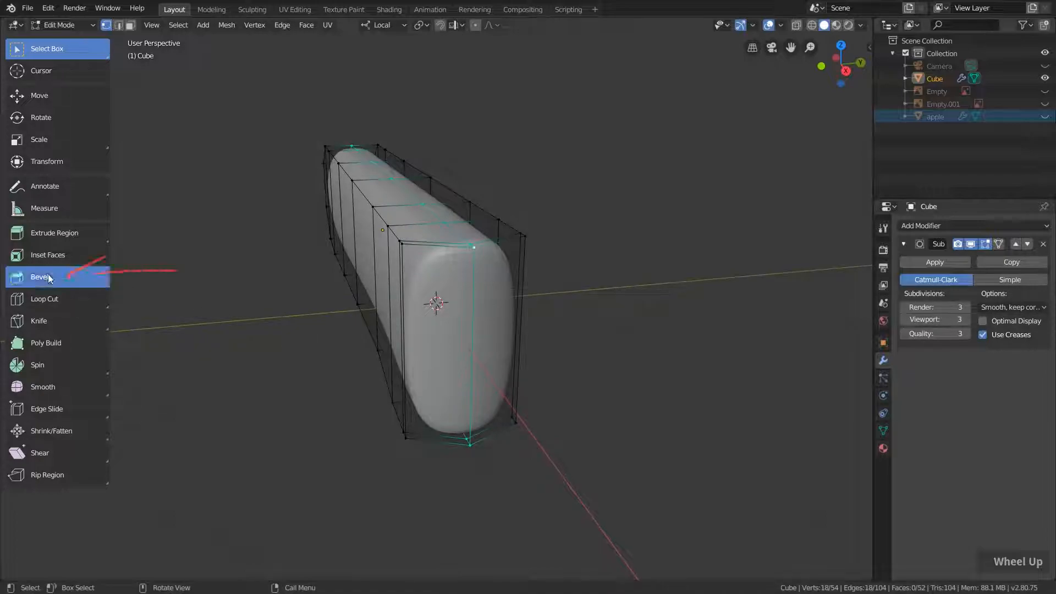
left_click(70, 281)
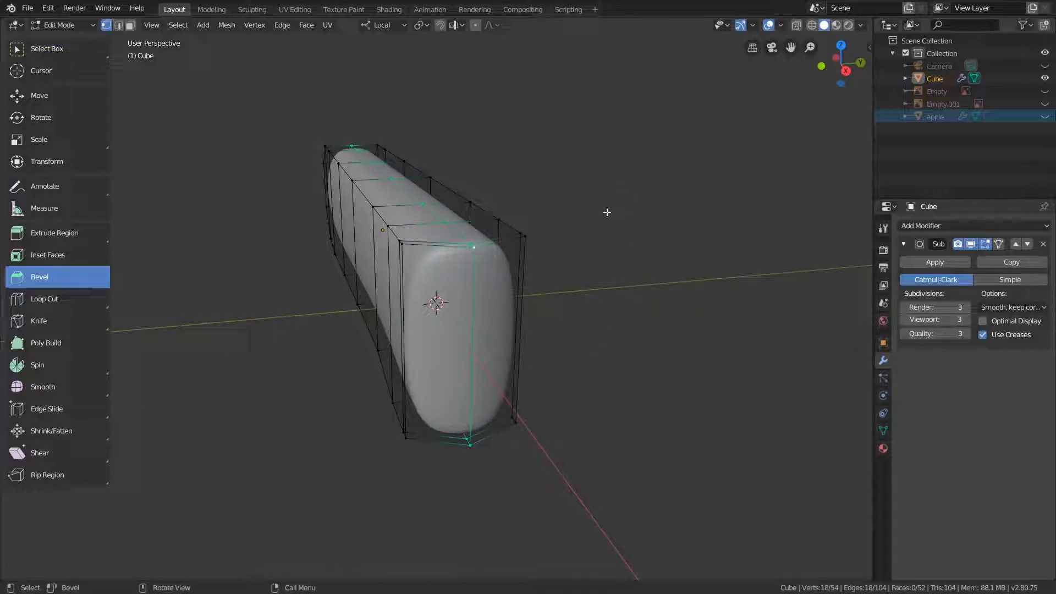
mouse_move(606, 212)
left_mouse_down()
mouse_move(637, 221)
mouse_move(622, 220)
left_mouse_up()
scroll(456, 245, "up", 3)
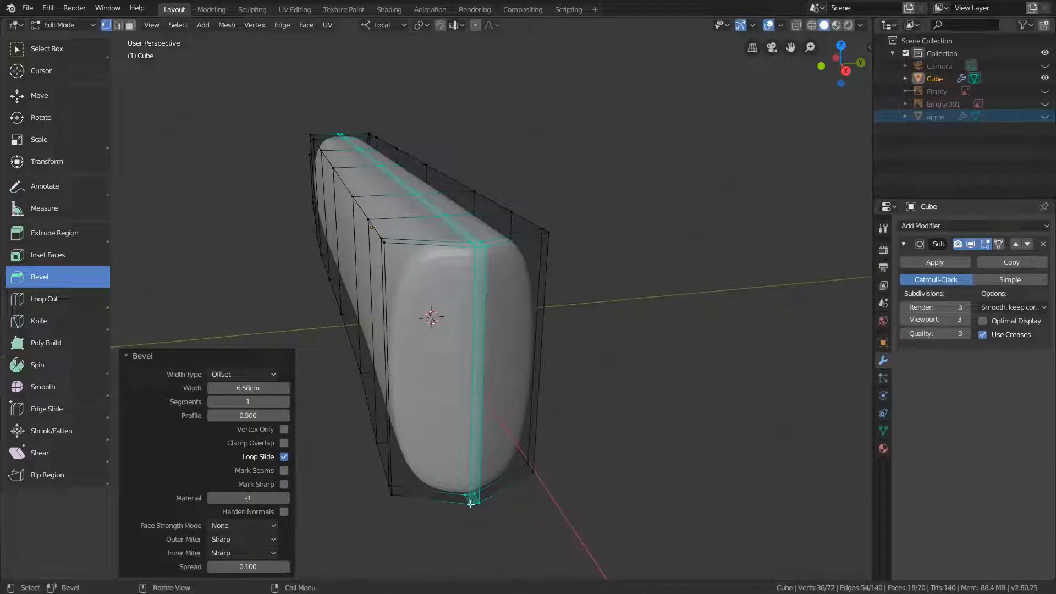
scroll(481, 355, "down", 2)
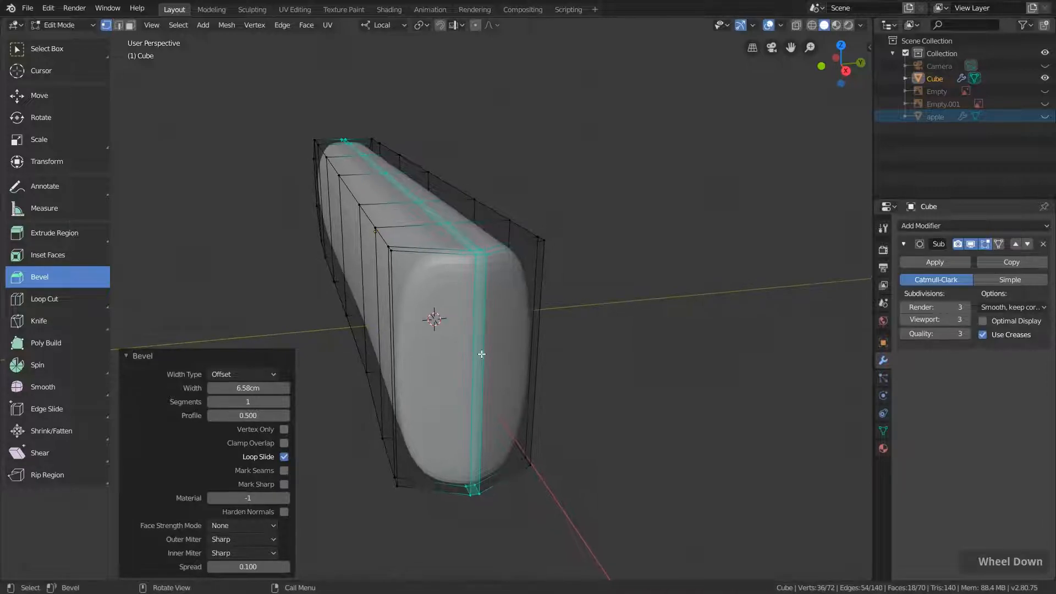
- Return to Object Mode, show both reference images briefly to compare them with the smoothed handle, and hide them again
key("Tab")
scroll(481, 354, "down", 2)
middle_click_drag(481, 355, 523, 344)
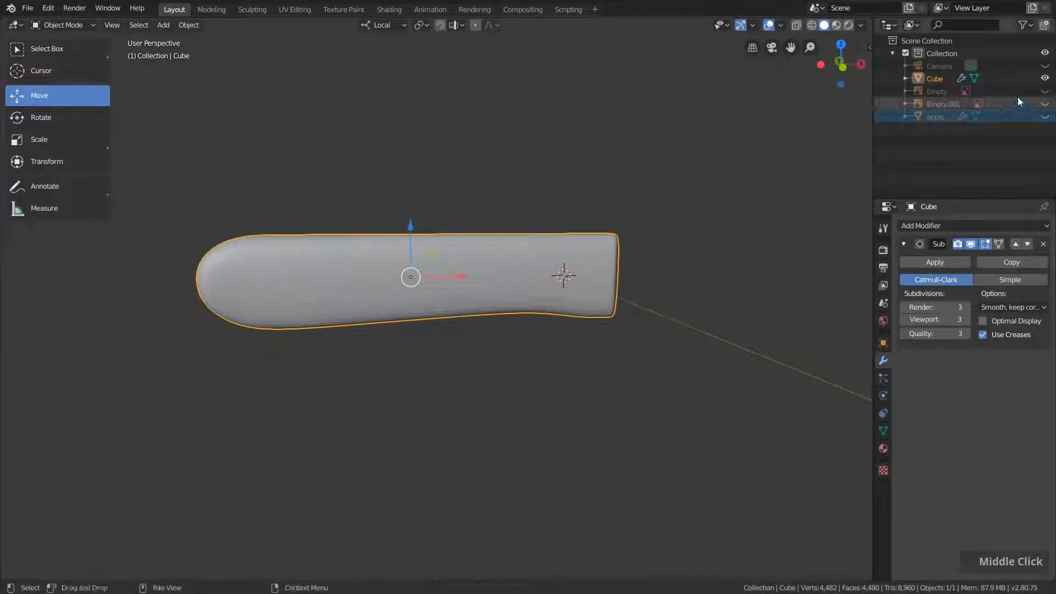
left_click(1045, 91)
left_click(1045, 104)
middle_click_drag(531, 238, 531, 287)
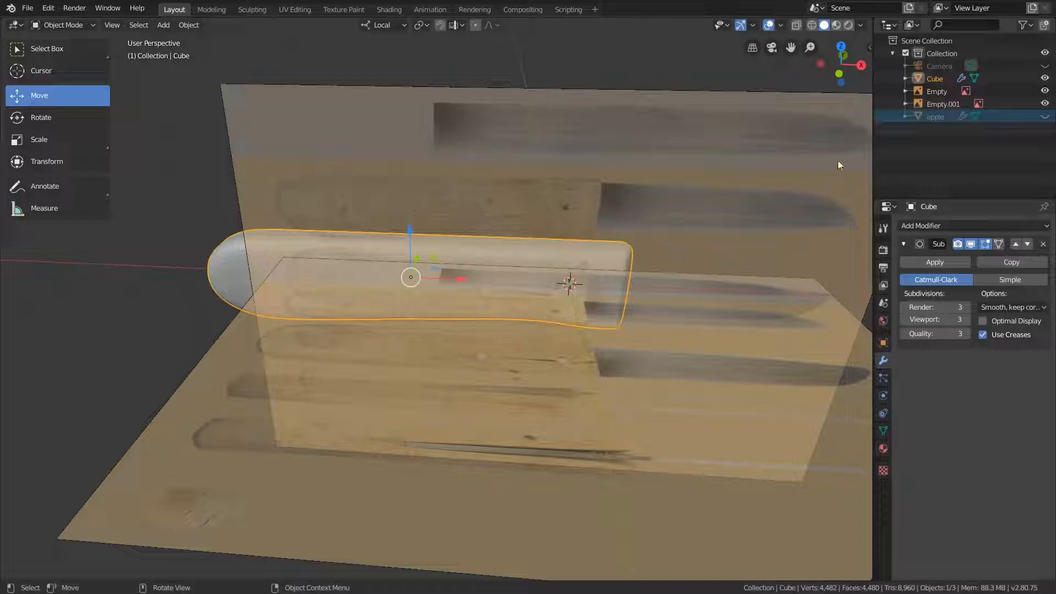
left_click(1045, 91)
left_click(1044, 104)
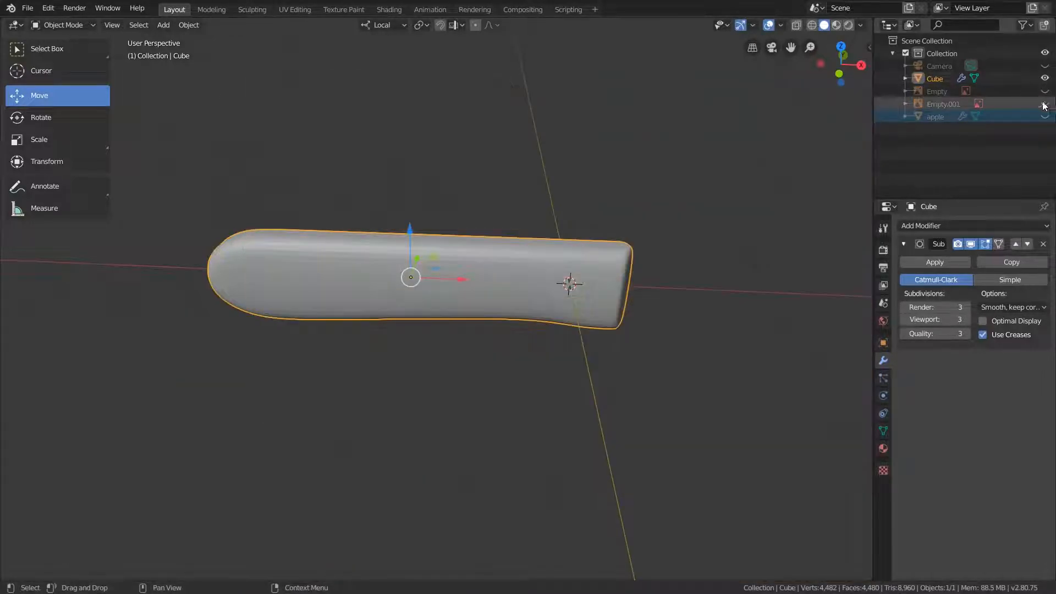
- Shade the handle smooth and rename the object to knife_handle
right_click(547, 262)
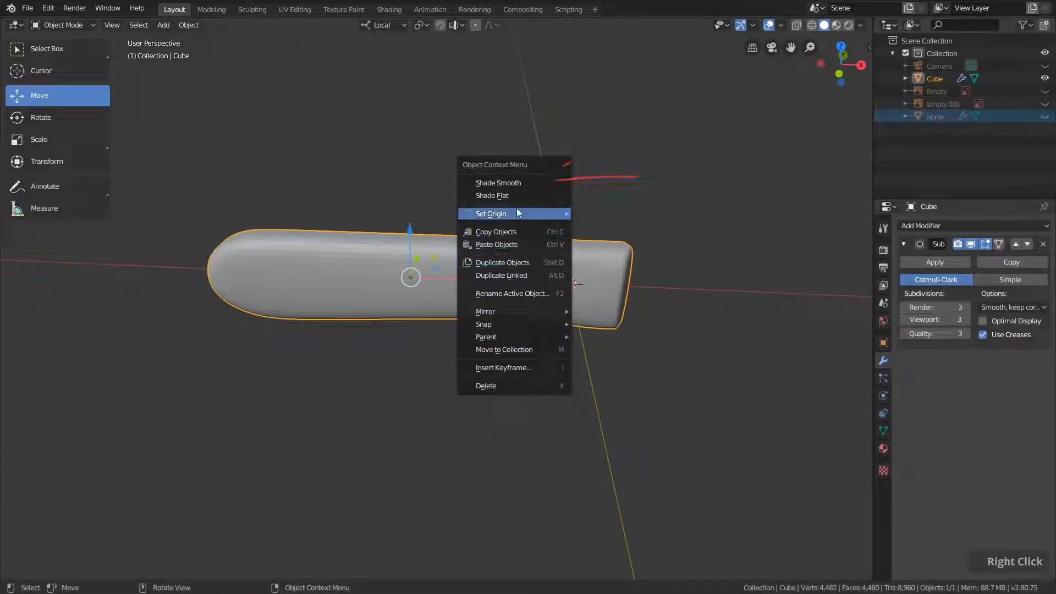
left_click(500, 185)
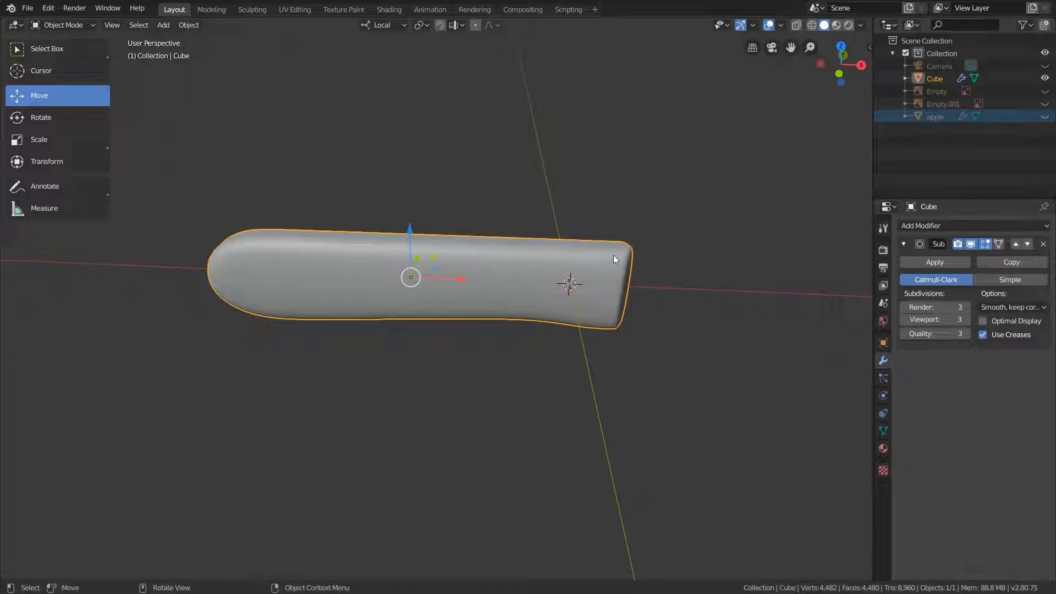
middle_click_drag(504, 315, 532, 298)
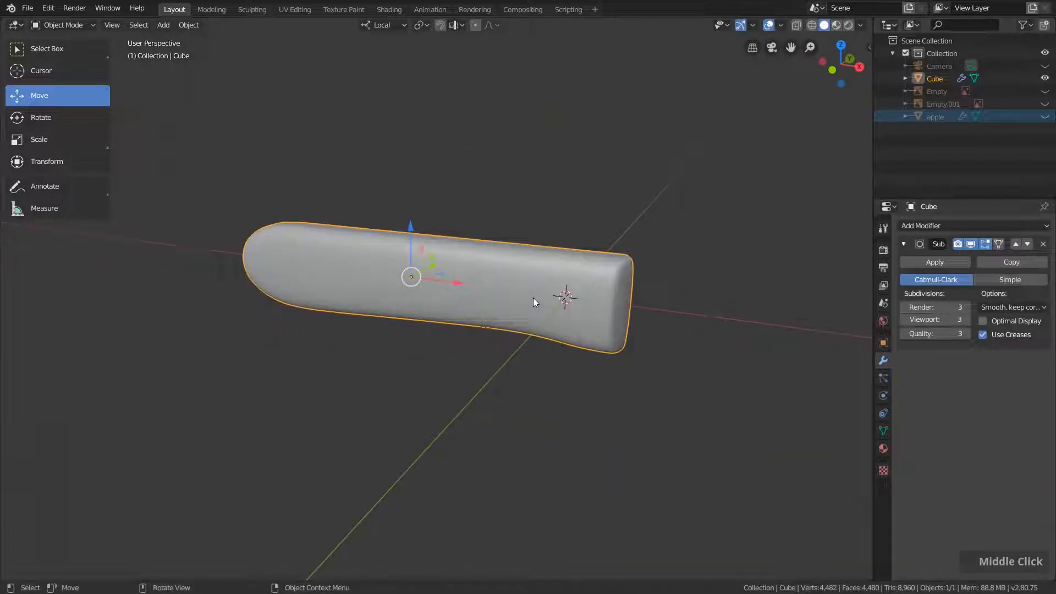
double_click(930, 77)
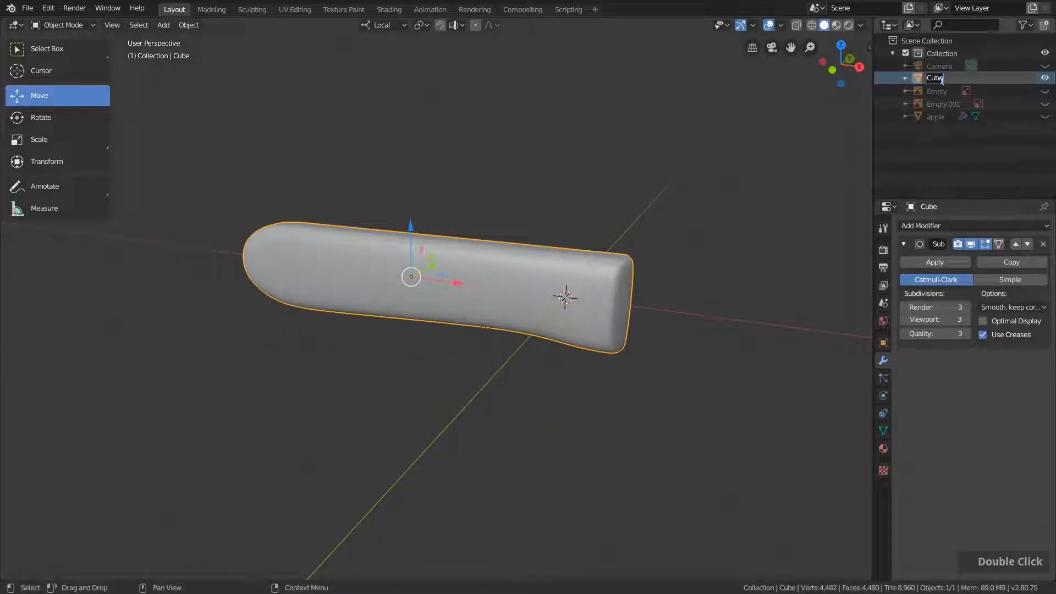
type("knife_handle")
key("Return")
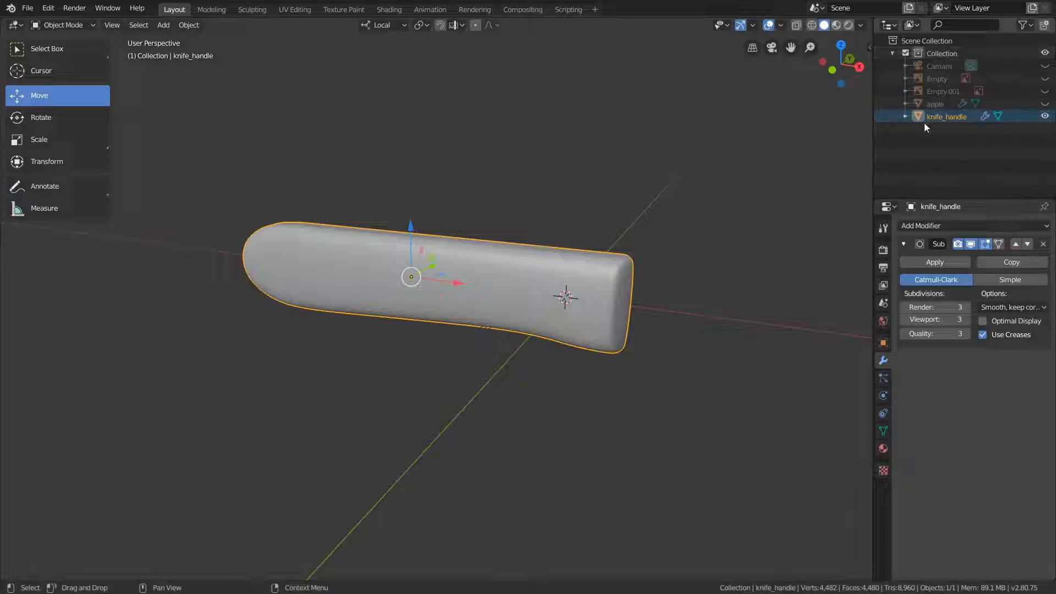
- Check the handle's transform values, apply its scale and save the file
scroll(750, 336, "down", 2)
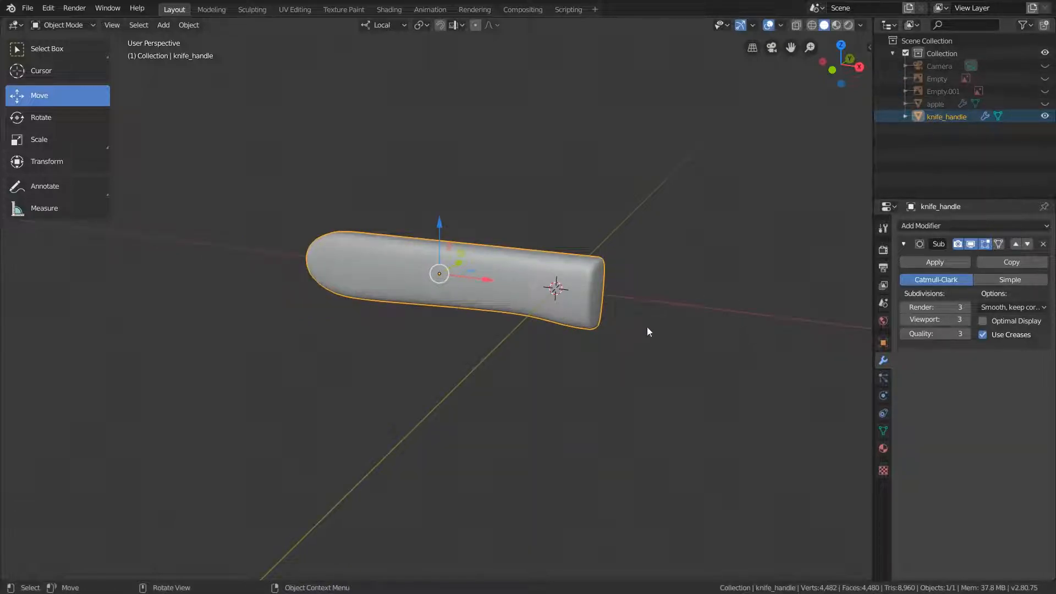
key("n")
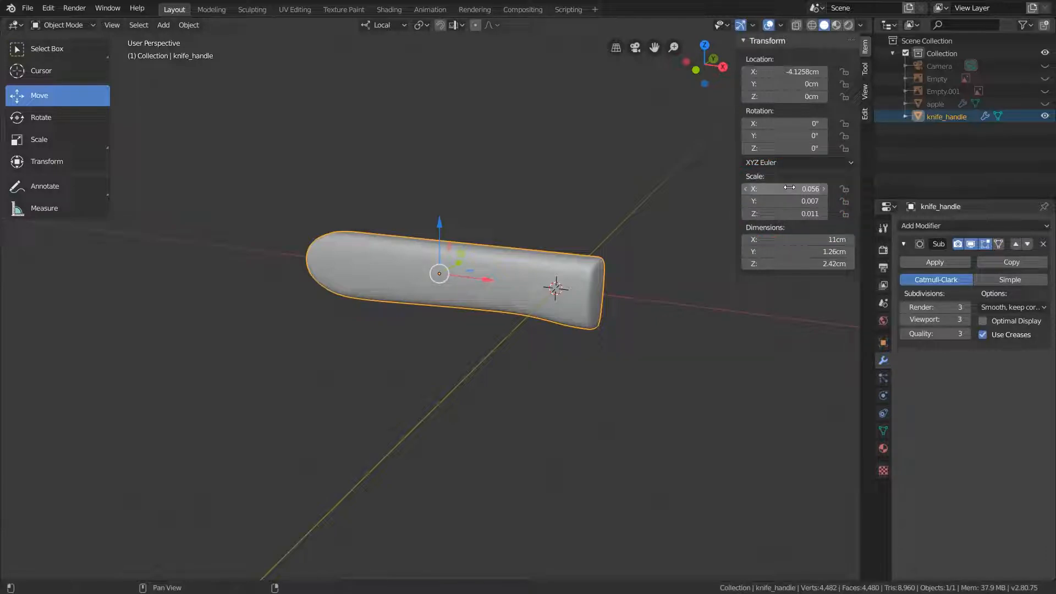
key("ctrl+a")
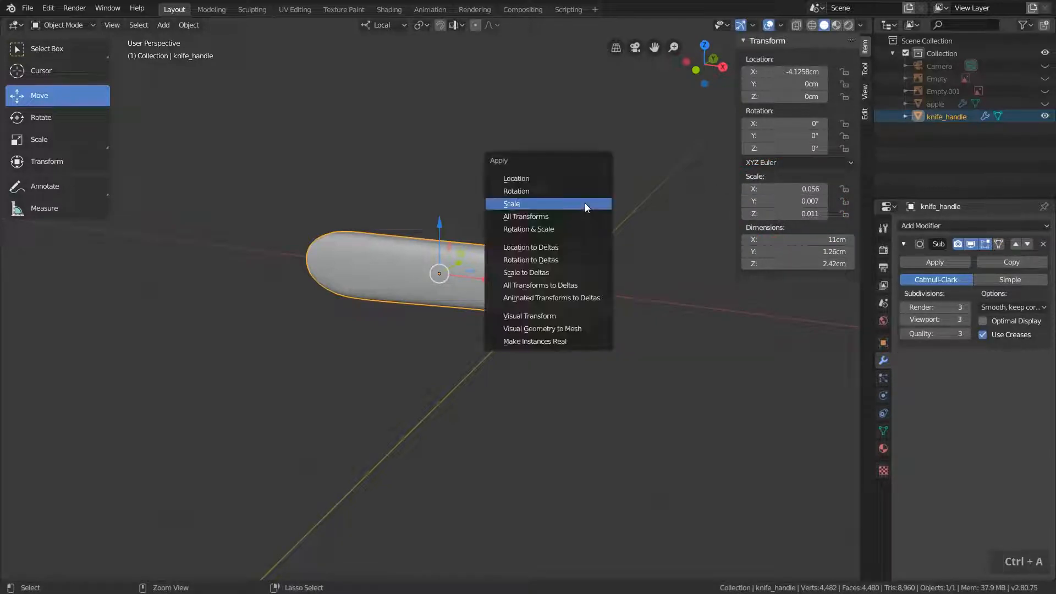
left_click(557, 205)
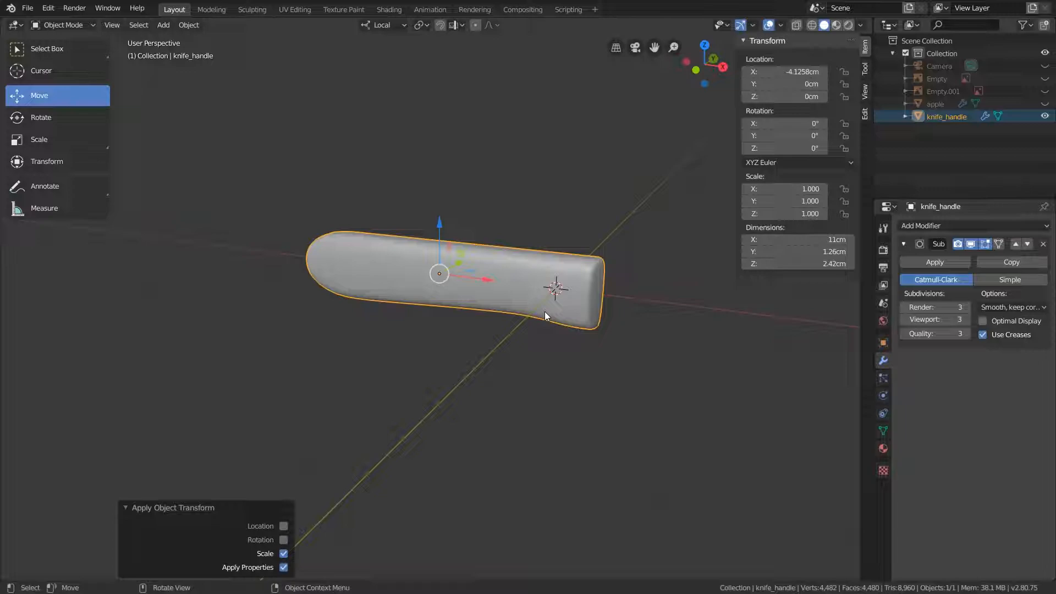
key("n")
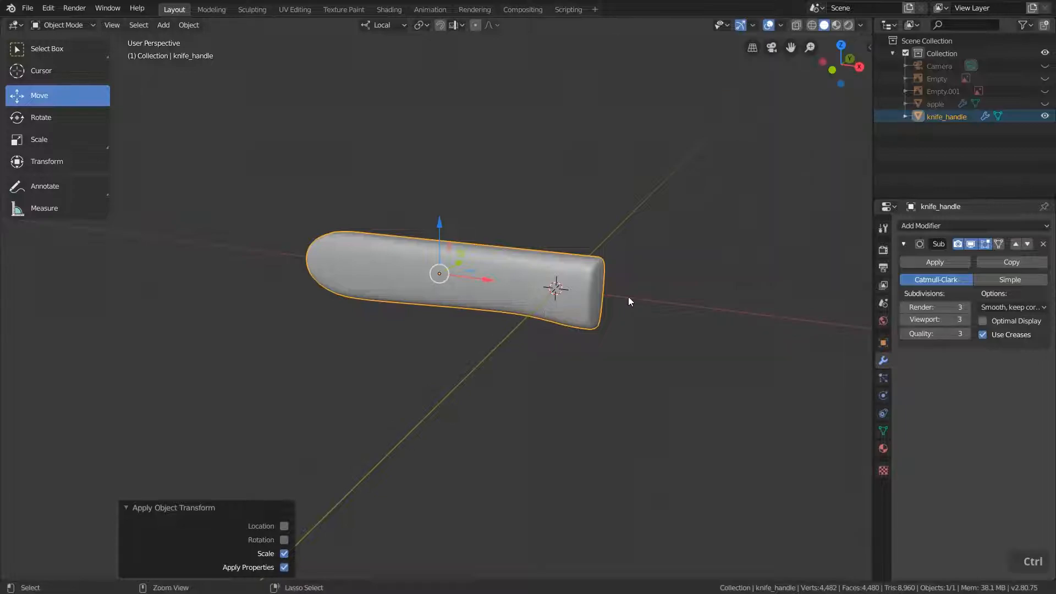
key("ctrl+s")
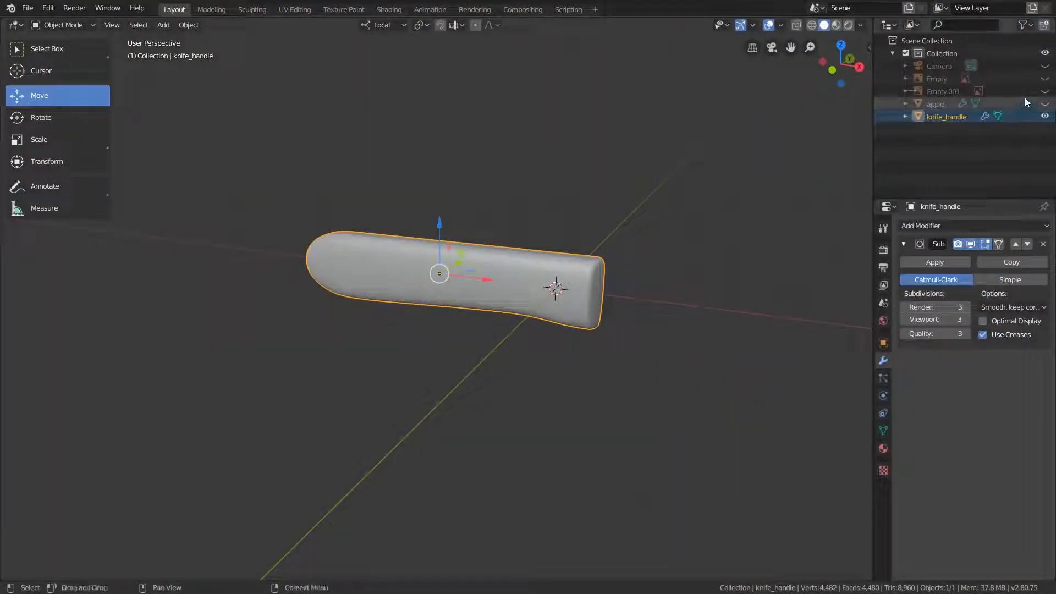
- Show both reference images again and add a cube mesh for the blade
left_click(1044, 90)
left_click(1044, 78)
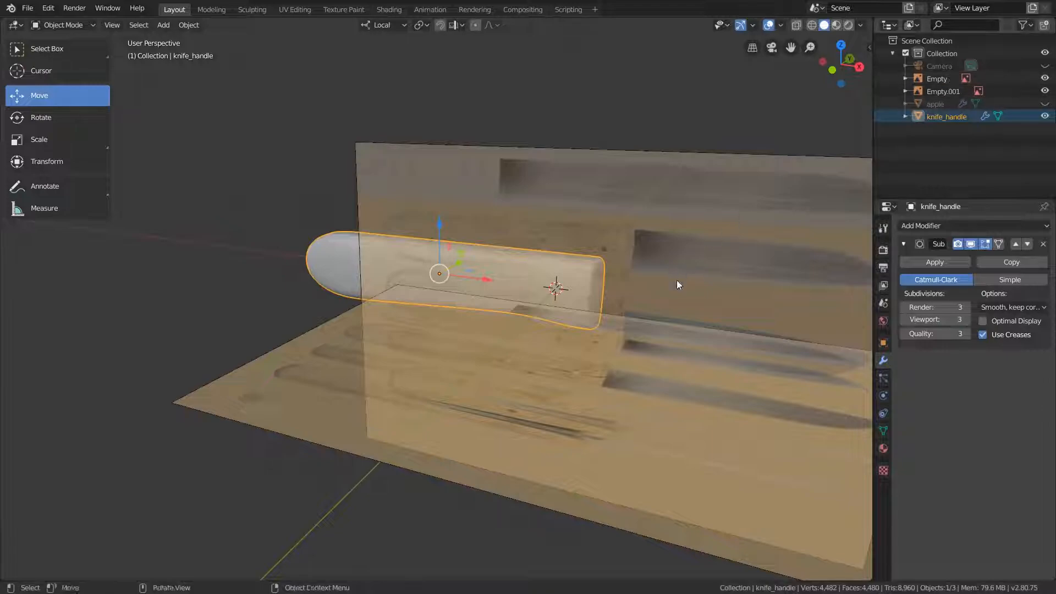
middle_click_drag(677, 280, 610, 271, "shift")
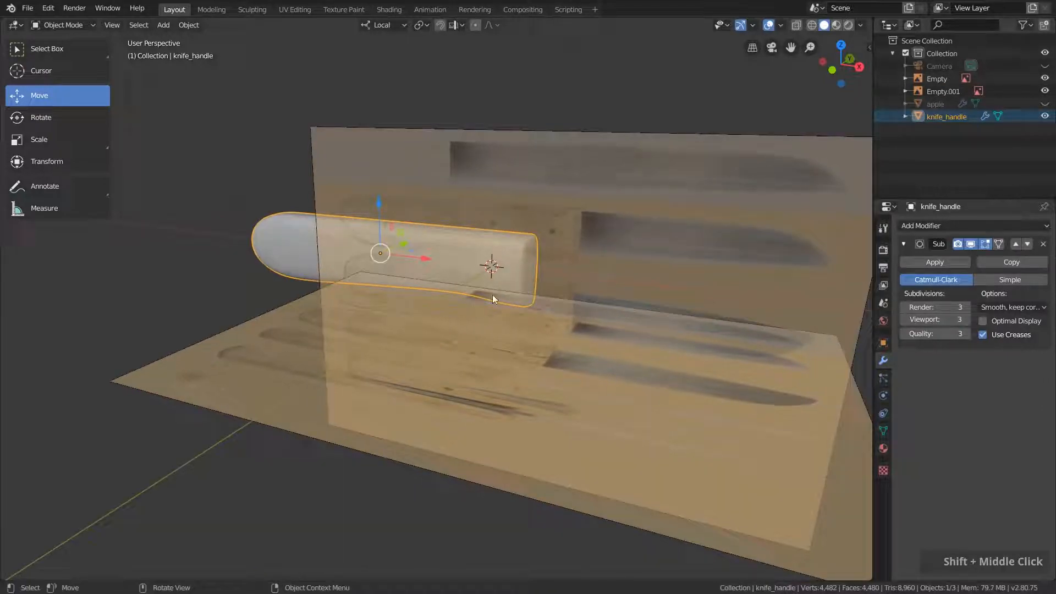
key("shift")
key("shift+a")
mouse_move(579, 275)
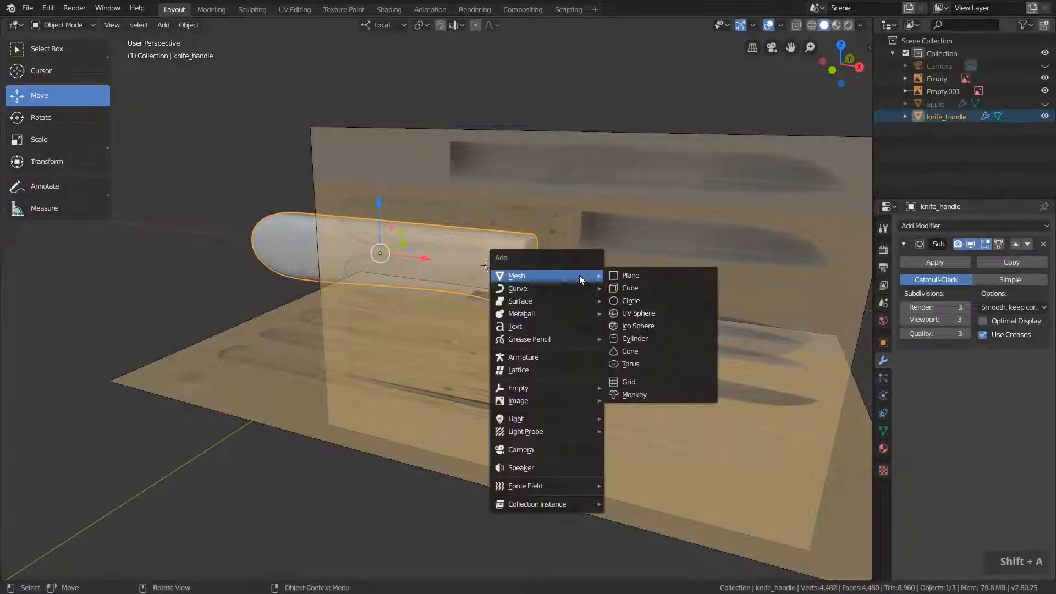
left_click(650, 291)
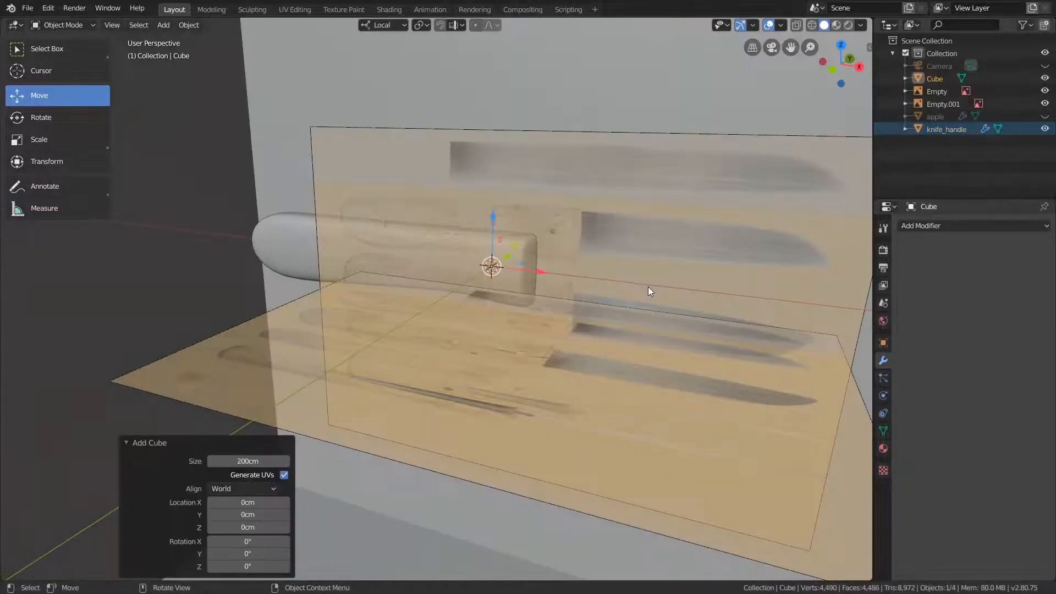
- In the front view, scale the cube down to about blade height and move it 1.88 cm in X and 0.105 cm in Z onto the blade's base
middle_click_drag(752, 385, 506, 311)
key("KP_1")
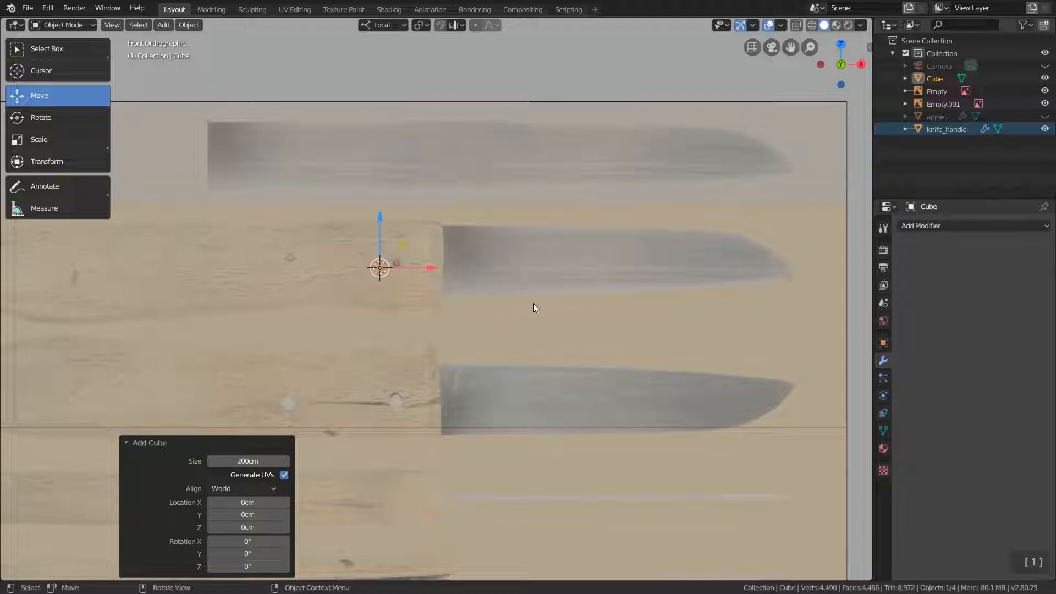
key("s")
left_click(620, 429)
key("s")
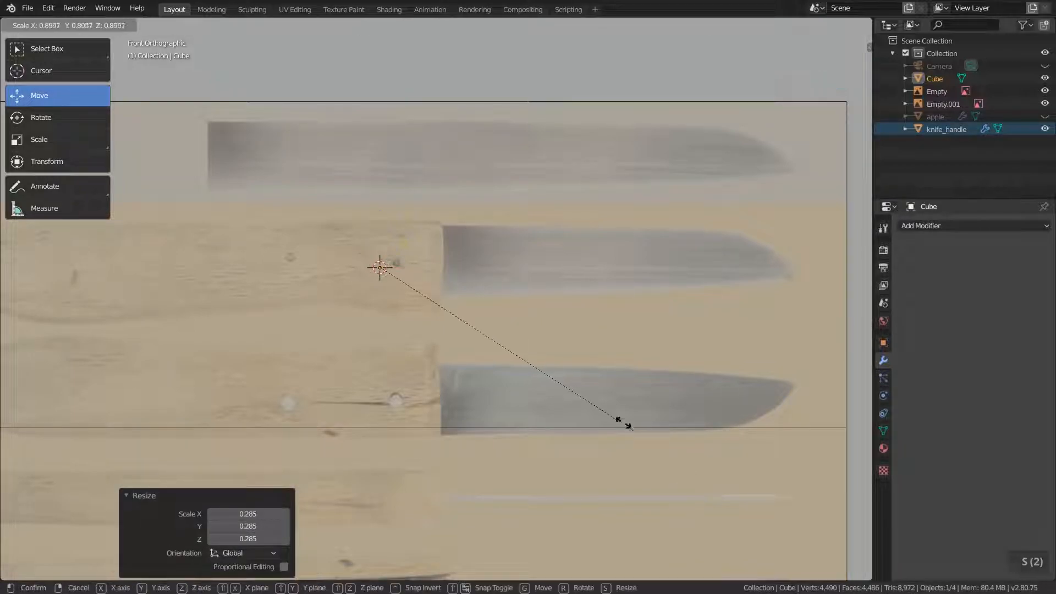
left_click(472, 352)
key("s")
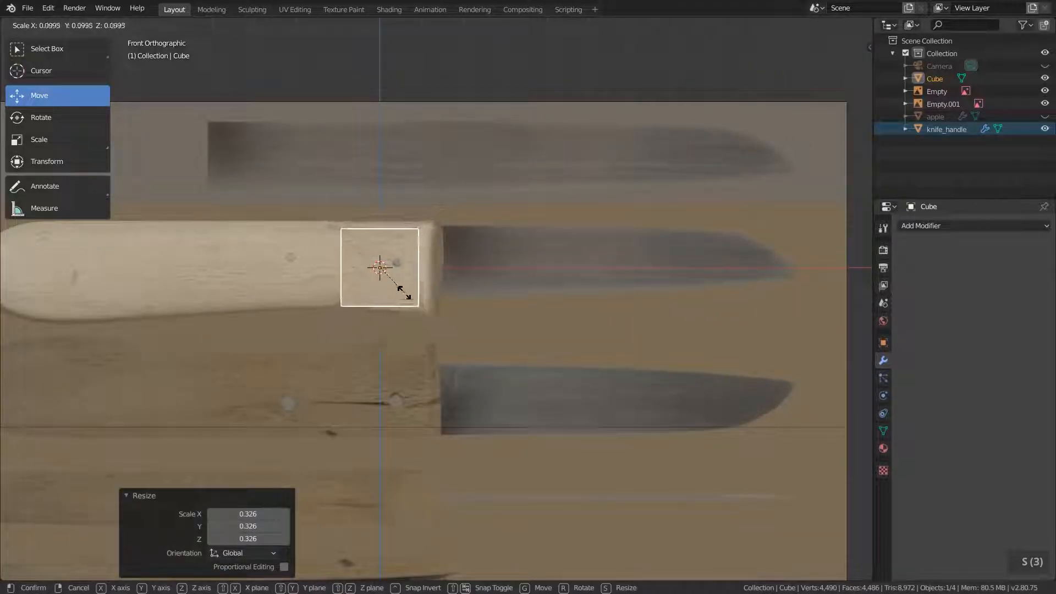
left_click(410, 293)
key("g")
left_click(485, 288)
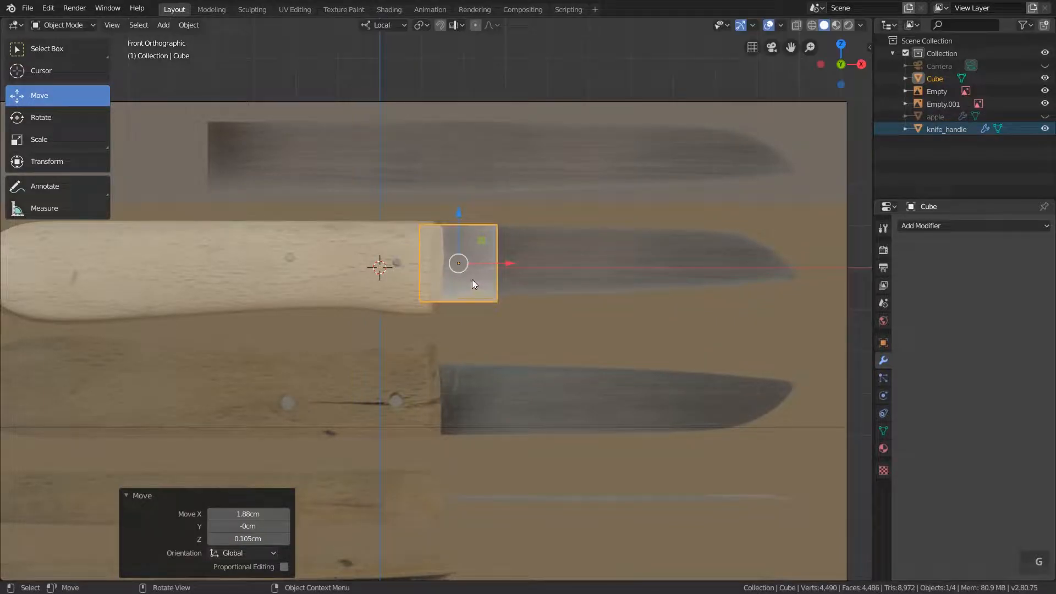
- Move the cube 0.111 cm up along local Z so its upper edge lines up with the handle's upper edge
scroll(472, 279, "up", 1)
middle_click_drag(454, 260, 516, 271, "shift")
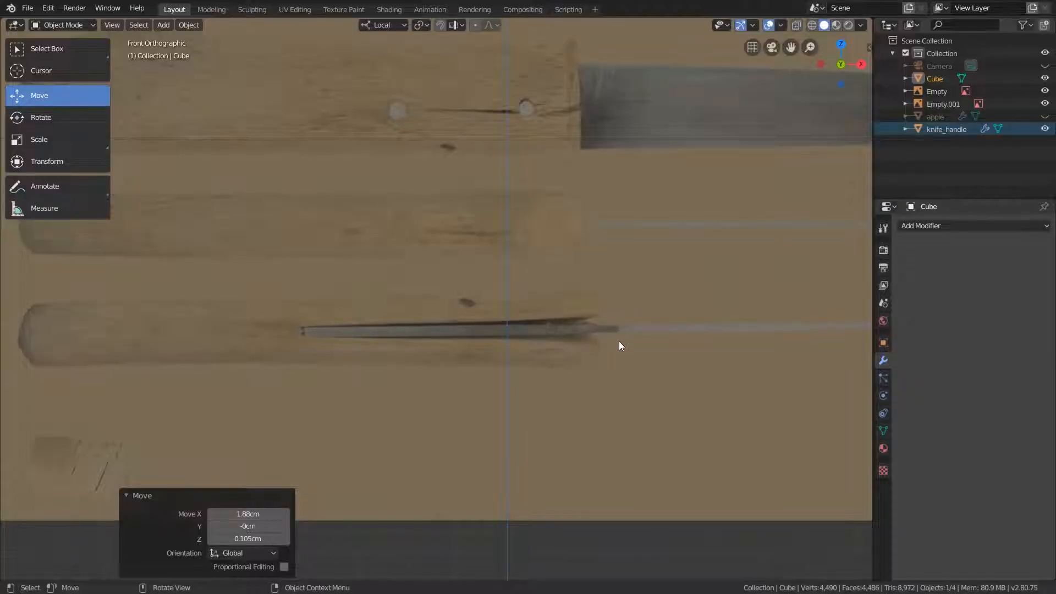
scroll(619, 341, "down", 1)
middle_click_drag(560, 145, 555, 291, "shift")
middle_click_drag(612, 106, 592, 190, "shift")
scroll(588, 190, "up", 5)
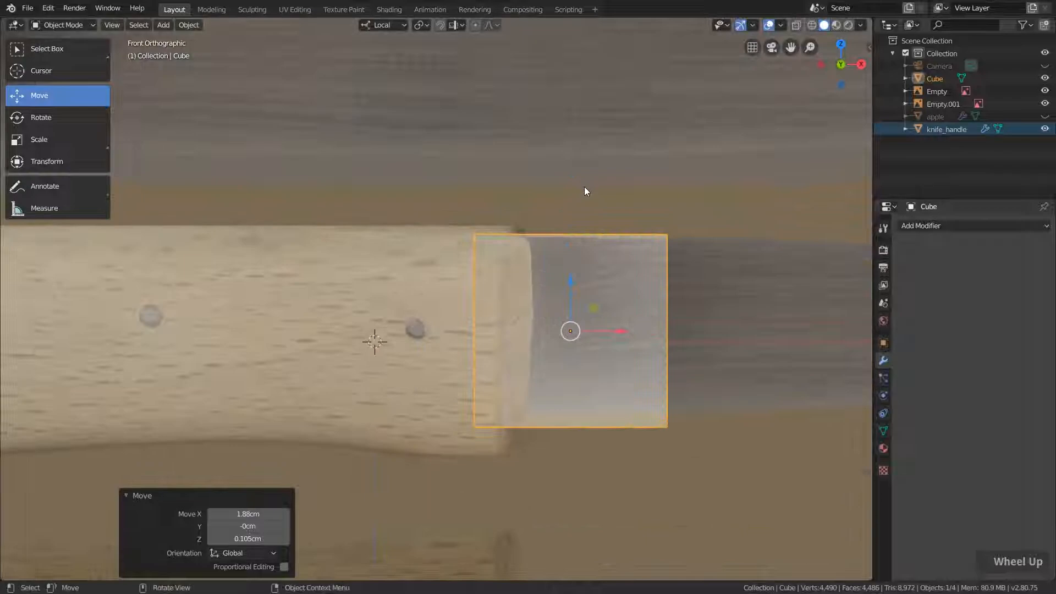
left_click_drag(569, 283, 570, 271)
scroll(434, 191, "up", 4)
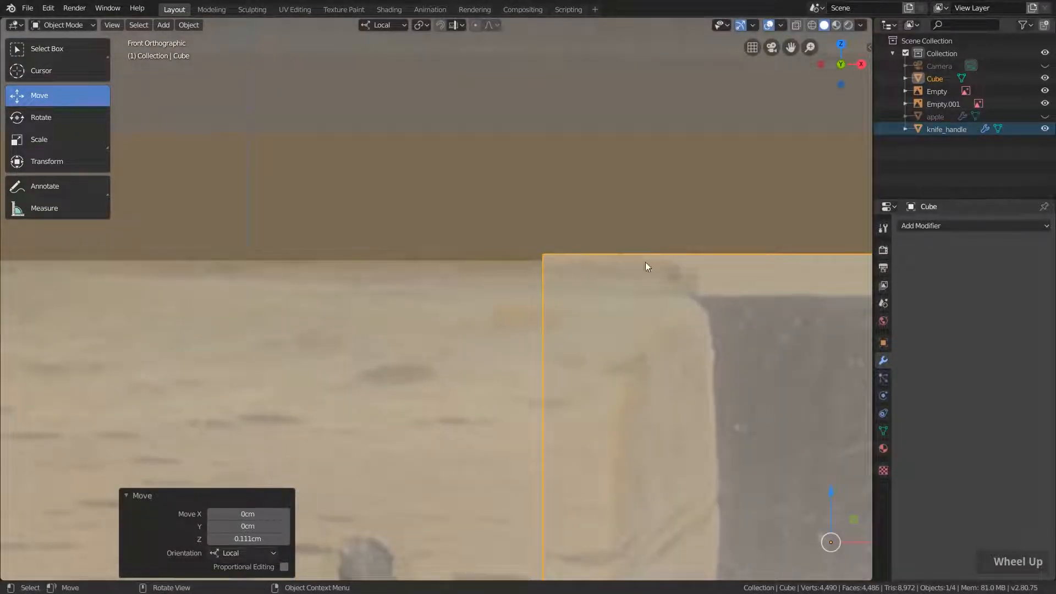
- Scale the cube by about 6.837 along X to stretch it over the handle and blade
scroll(556, 257, "down", 2)
scroll(703, 263, "down", 6)
middle_click_drag(703, 263, 618, 253, "shift")
scroll(619, 249, "down", 4)
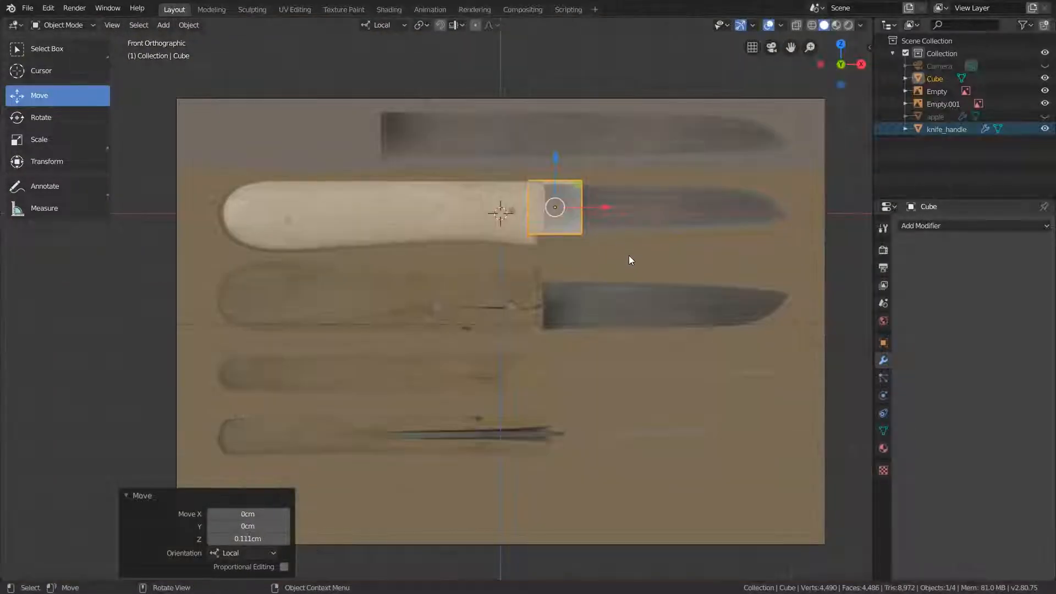
key("s")
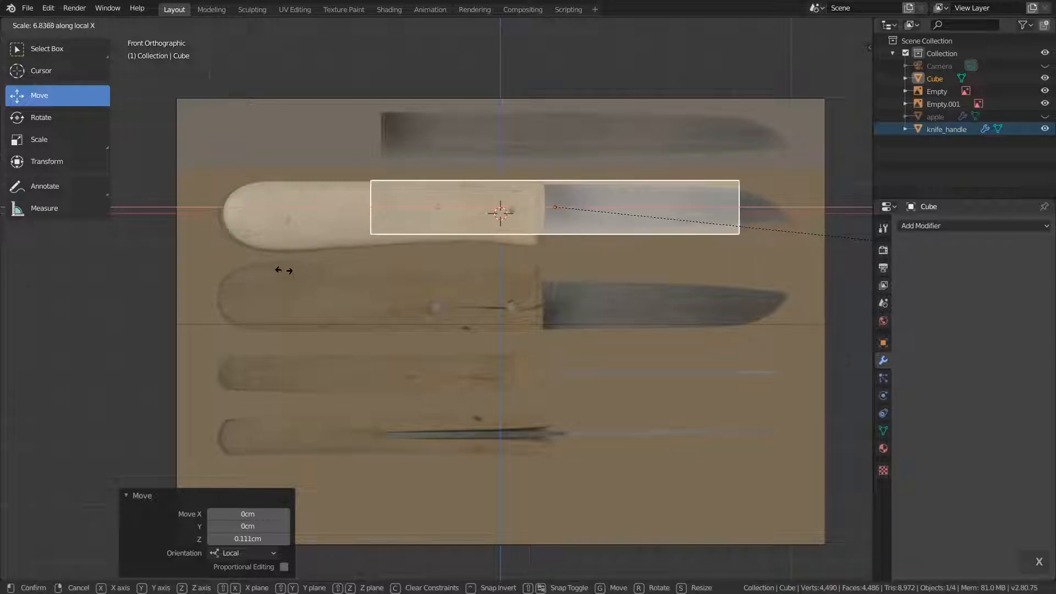
left_click(523, 238)
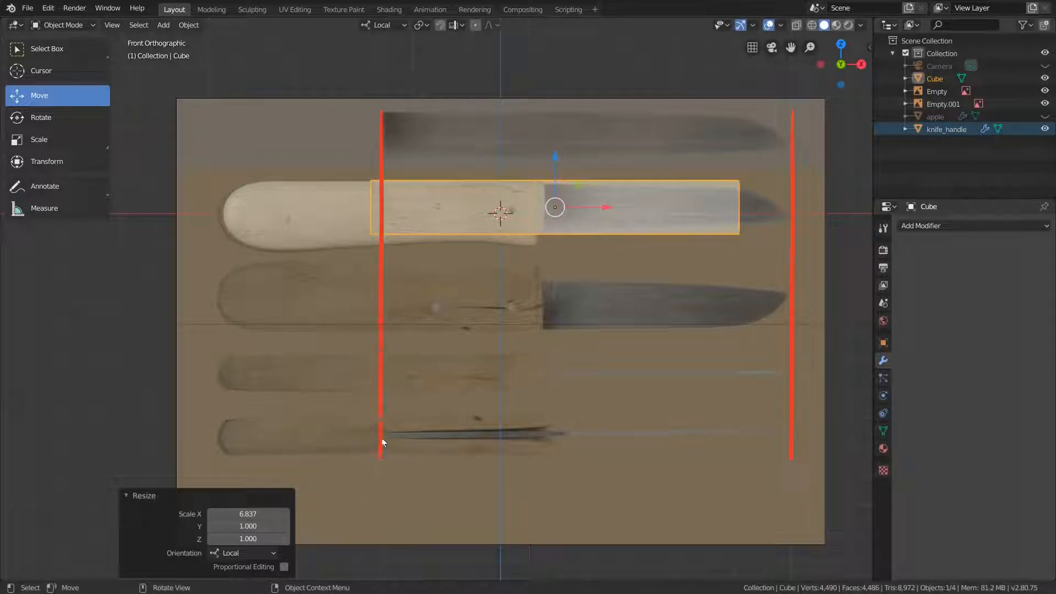
- Move the cube 0.888 cm along X, stretch it slightly along X, and nudge it to span the full blade in the reference
left_click_drag(588, 204, 614, 206)
key("s")
key("x")
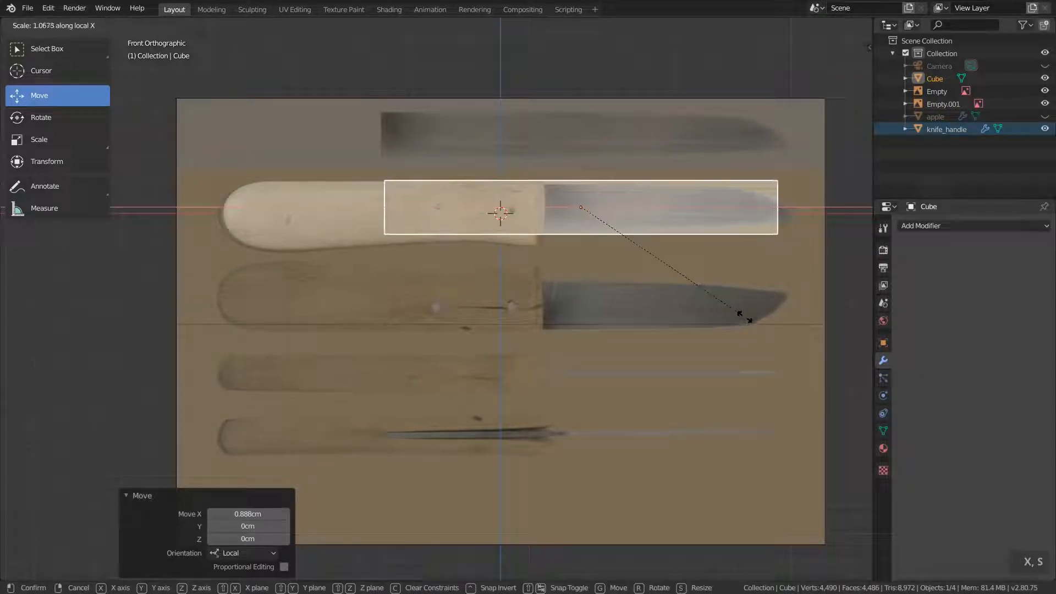
left_click(751, 315)
left_click_drag(618, 207, 624, 209)
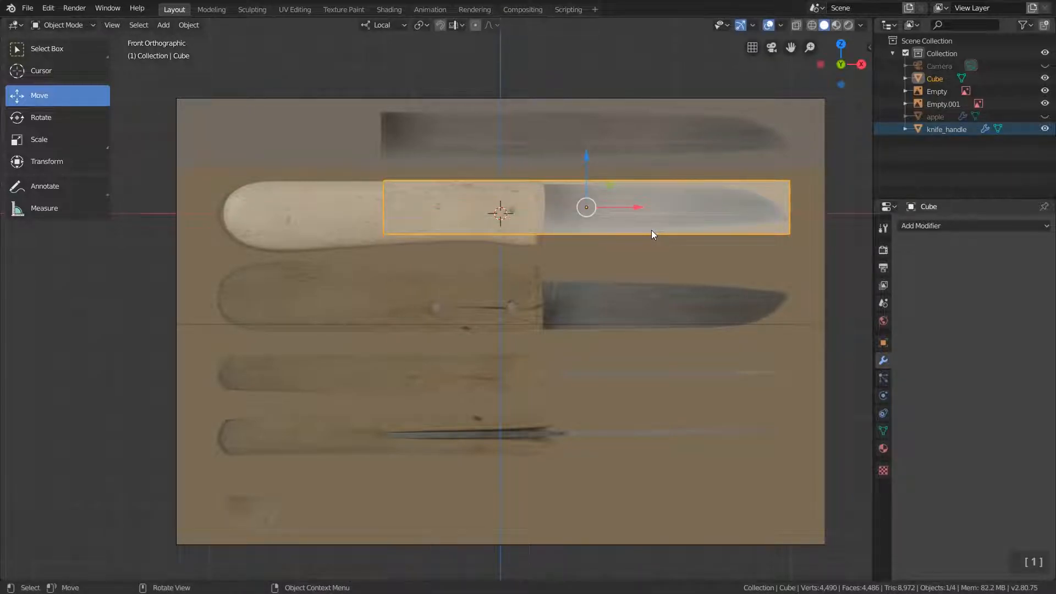
- In the top view, scale the cube by about 0.085 along Y to match the blade's thickness
key("KP_7")
scroll(652, 230, "up", 4)
middle_click_drag(629, 215, 588, 275, "shift")
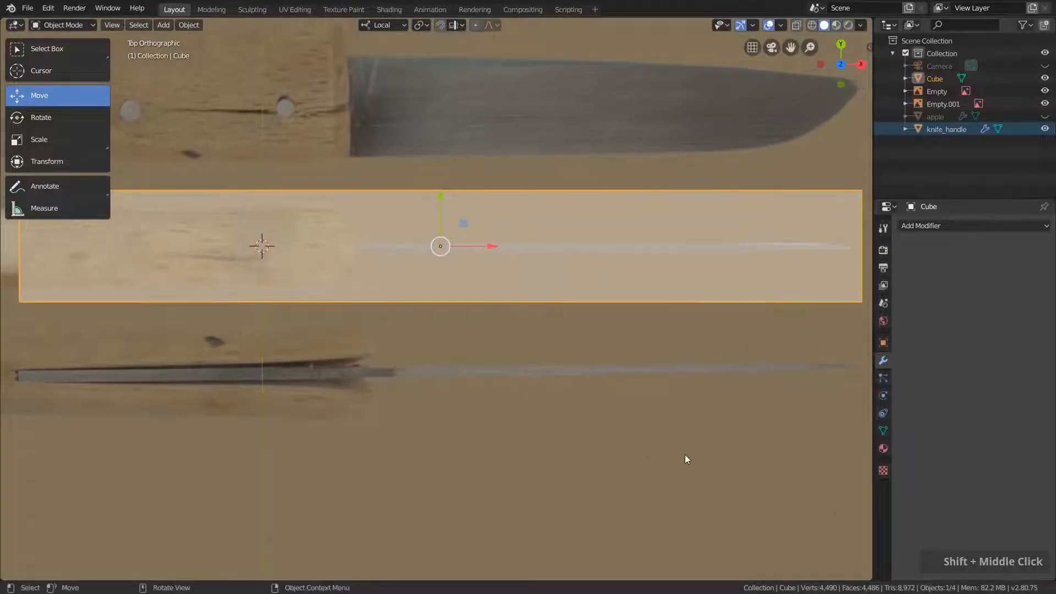
key("s")
key("y")
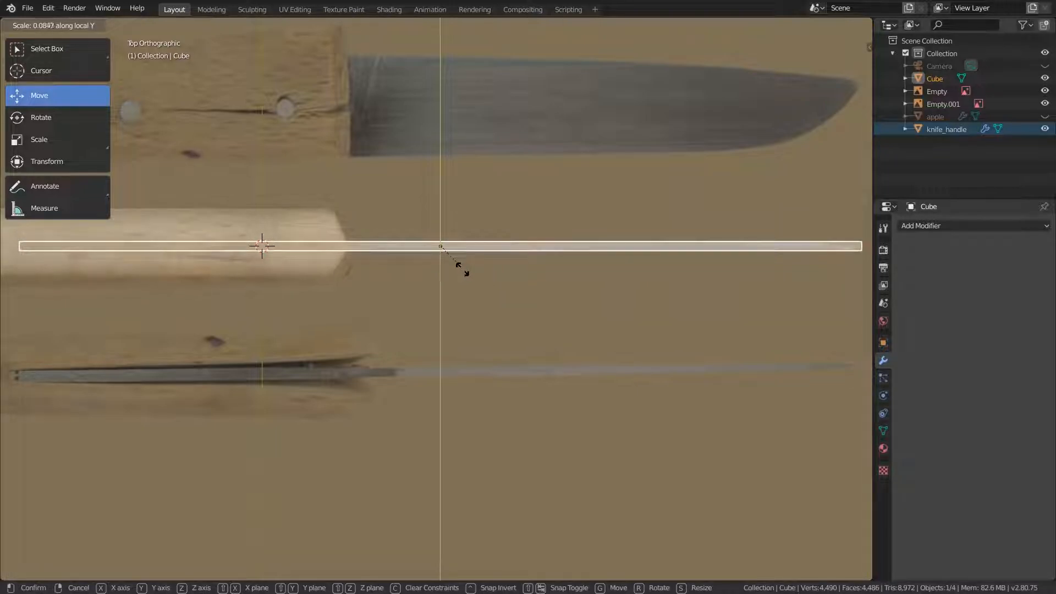
left_click(463, 269)
- Show the cube's transform values and apply its scale
scroll(466, 272, "down", 3)
middle_click_drag(466, 271, 480, 214)
key("n")
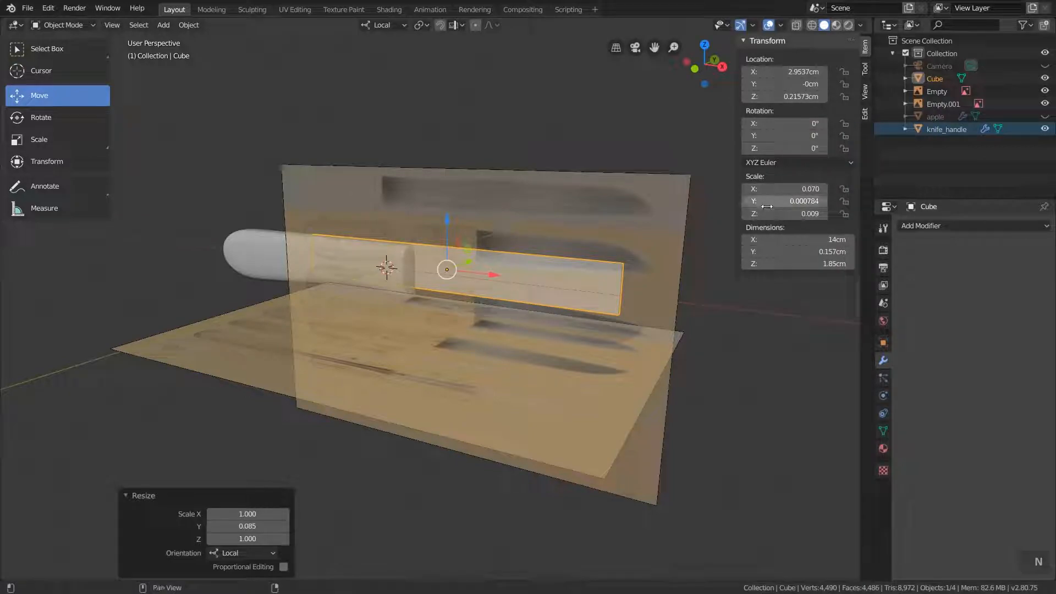
key("ctrl")
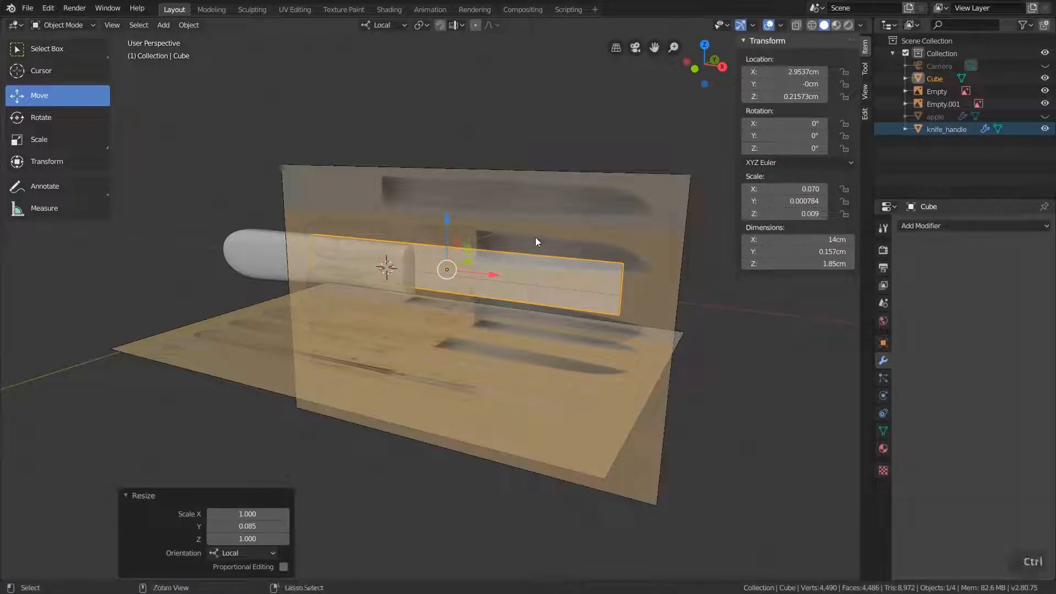
key("ctrl+a")
left_click(479, 237)
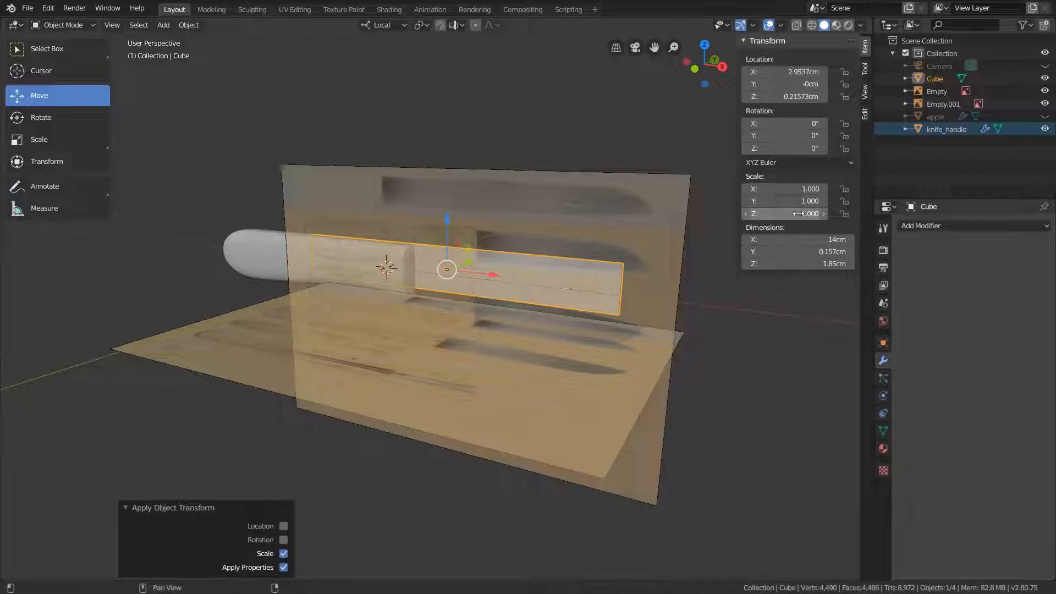
- Enter Edit Mode on the cube and enable X-ray so its hidden vertices can be selected
key("Tab")
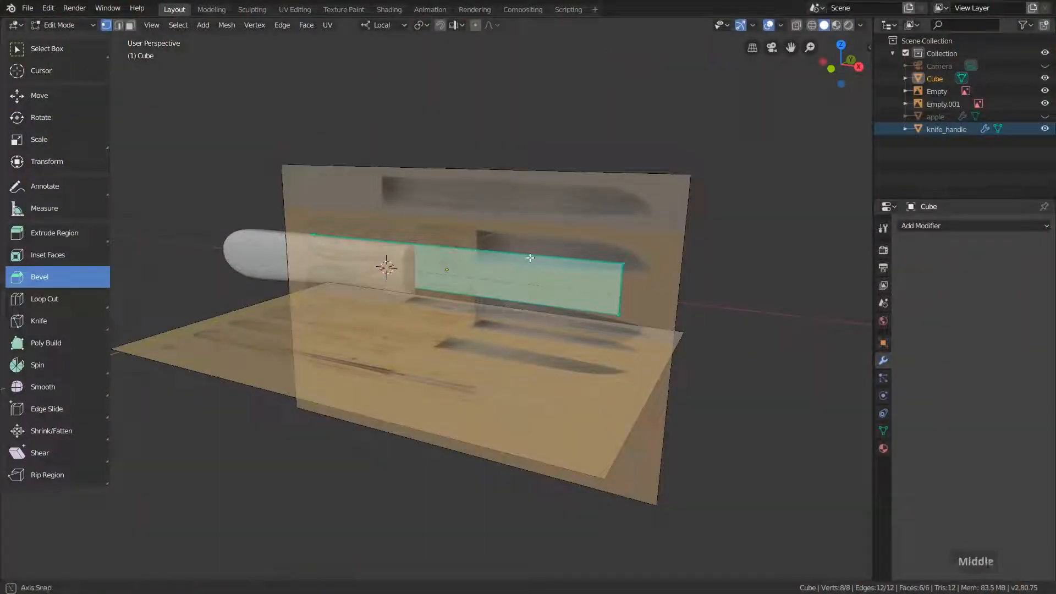
middle_click_drag(530, 258, 523, 256)
left_click(797, 26)
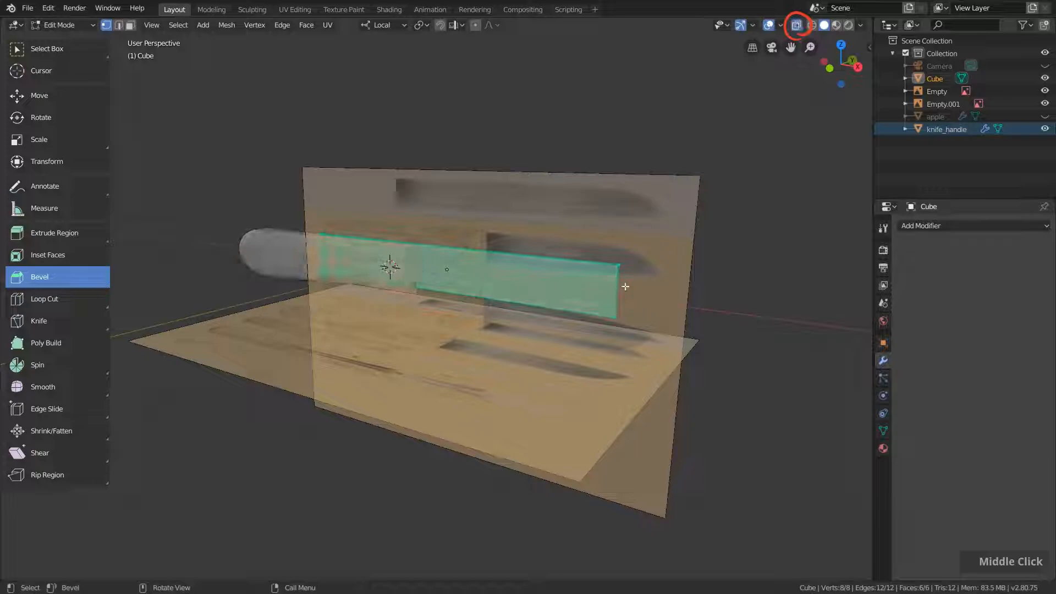
scroll(636, 276, "up", 2)
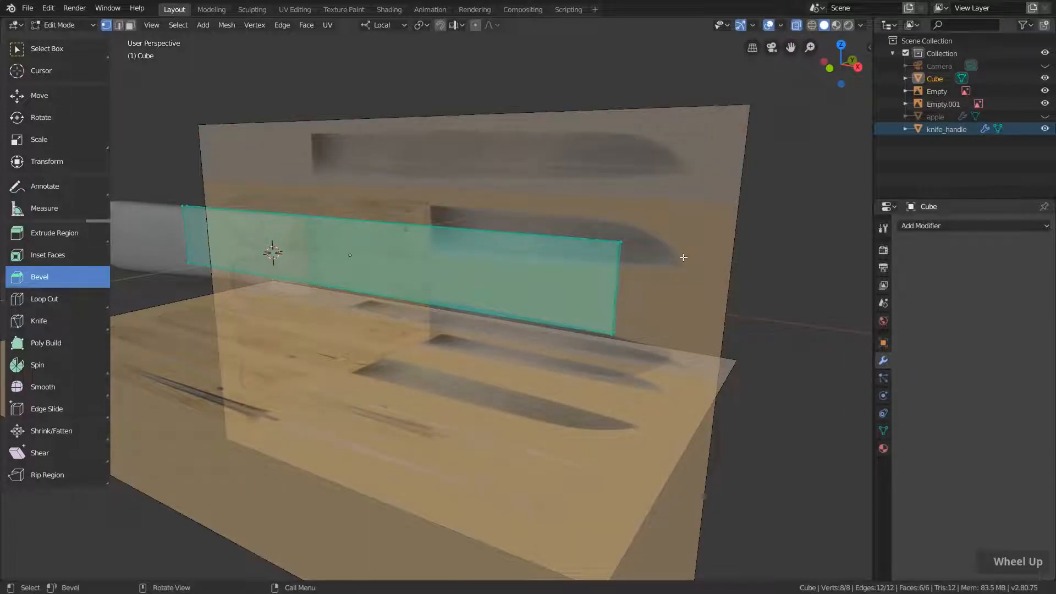
middle_click_drag(663, 307, 496, 377)
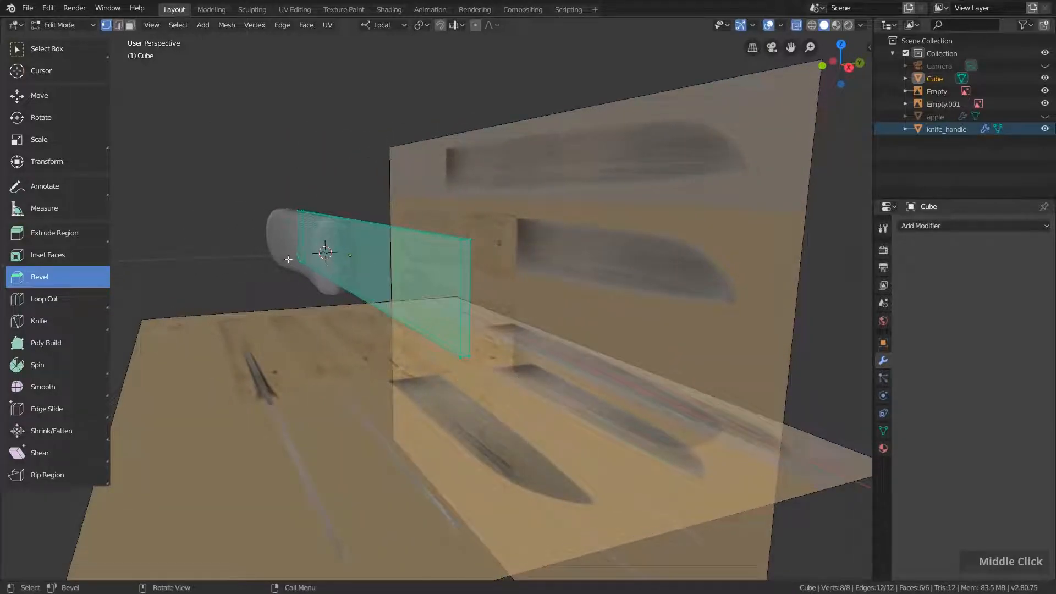
- Select only the cube's four bottom vertices and scale them to 0 along local Y to form the cutting edge
key("alt+a")
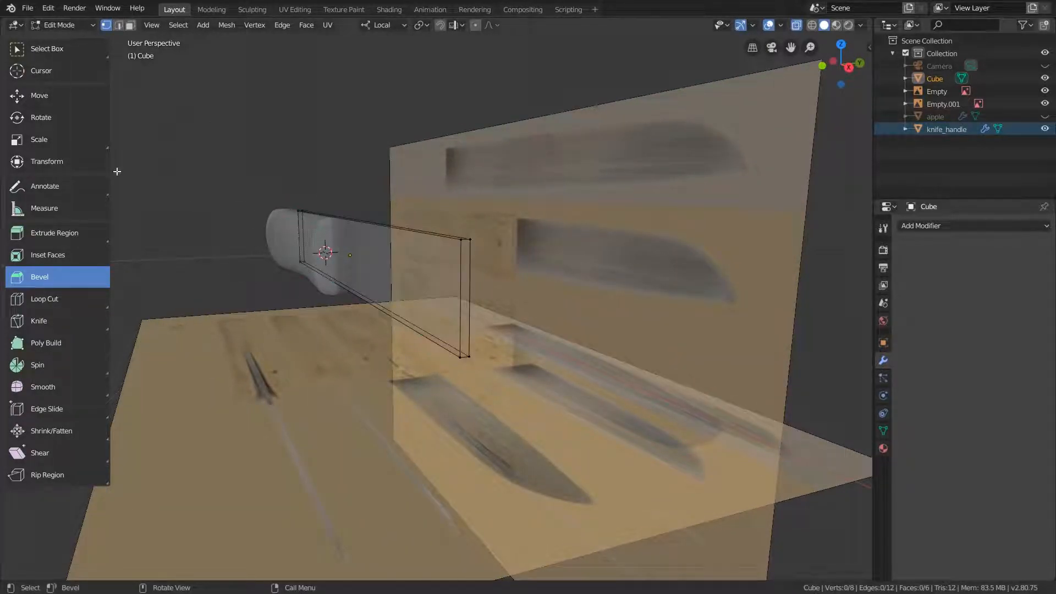
left_click(39, 51)
left_click_drag(257, 252, 479, 361)
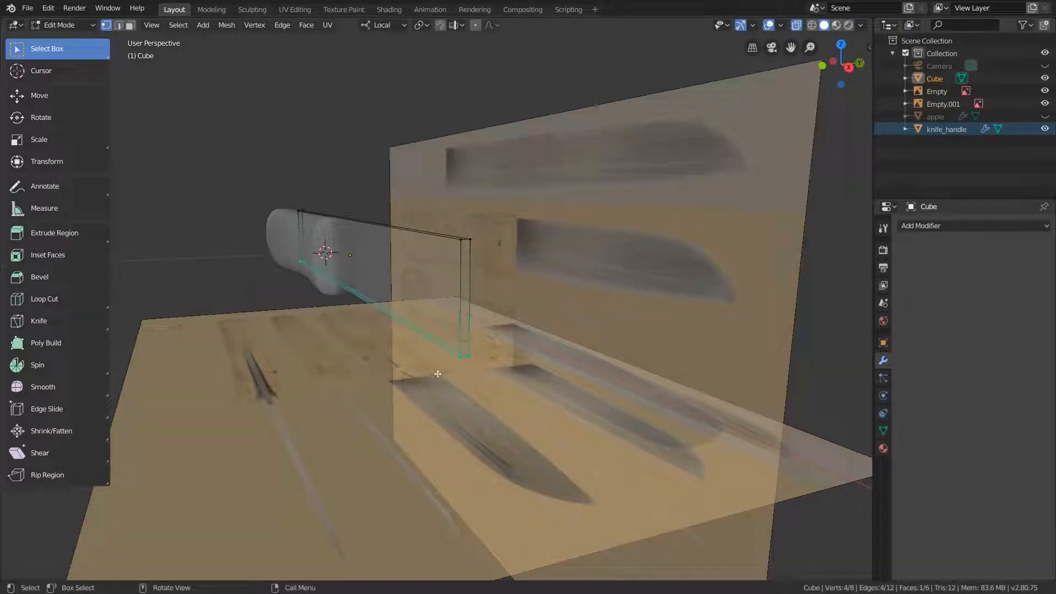
scroll(426, 365, "up", 3)
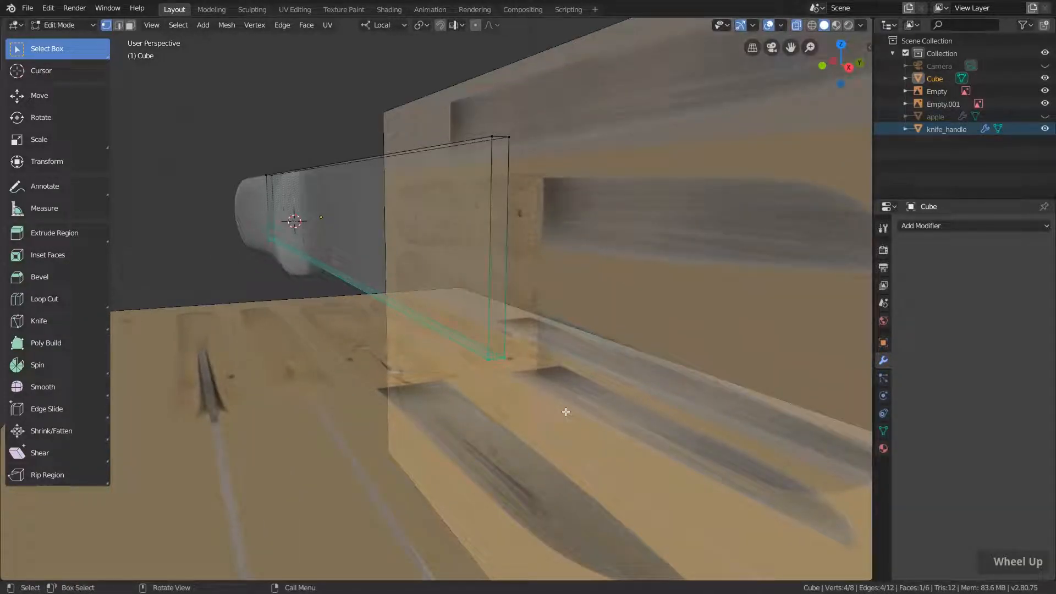
key("s")
key("y")
key("y")
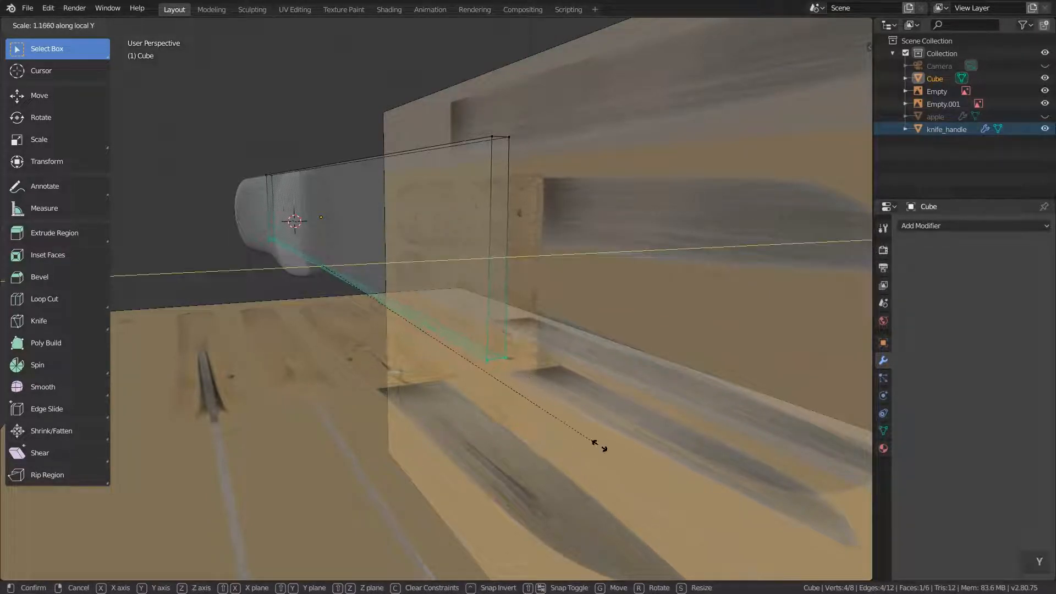
key("0")
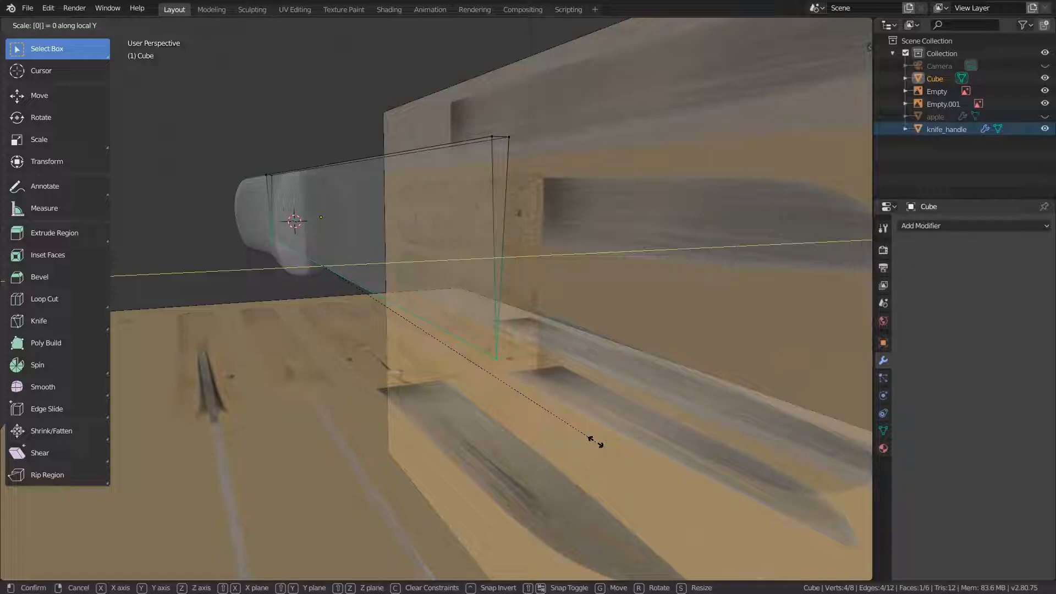
key("Return")
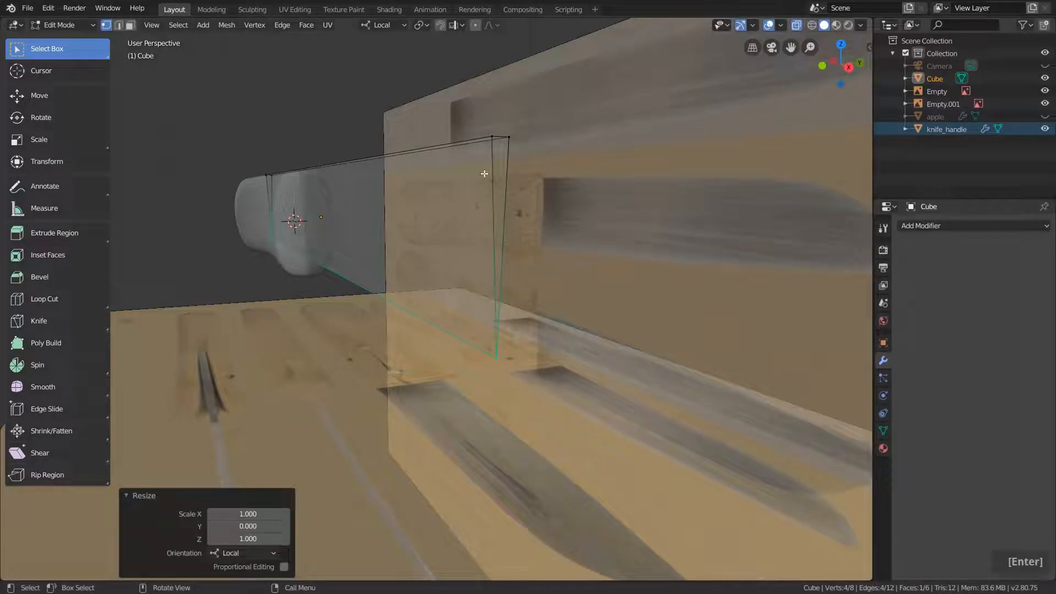
- Test-move a bottom vertex at the blade's tip end to check for an overlapping duplicate, and cancel the move
scroll(503, 379, "up", 1)
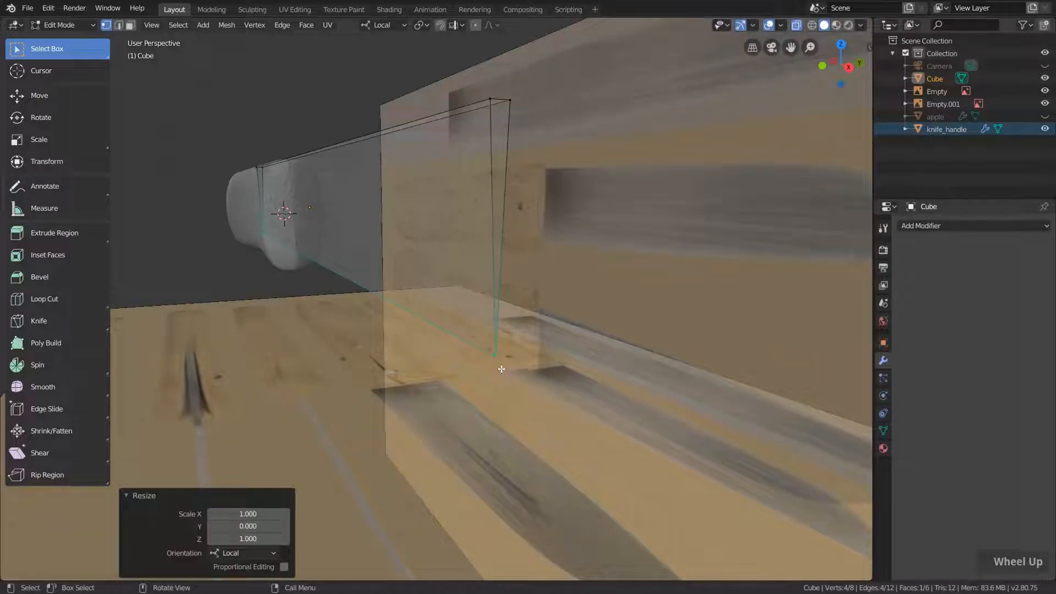
left_click(500, 367)
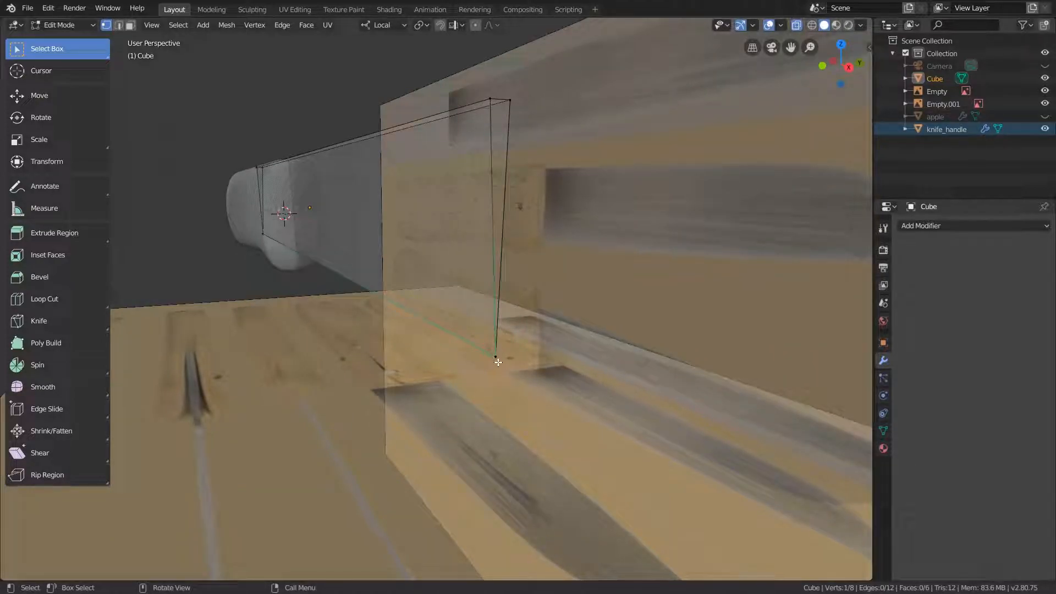
key("g")
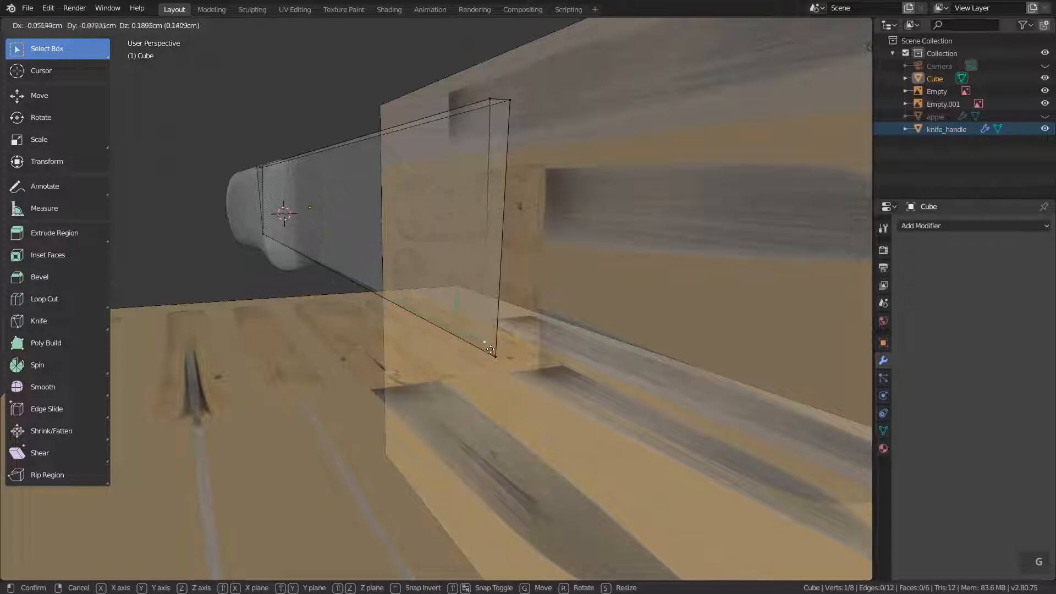
right_click(508, 369)
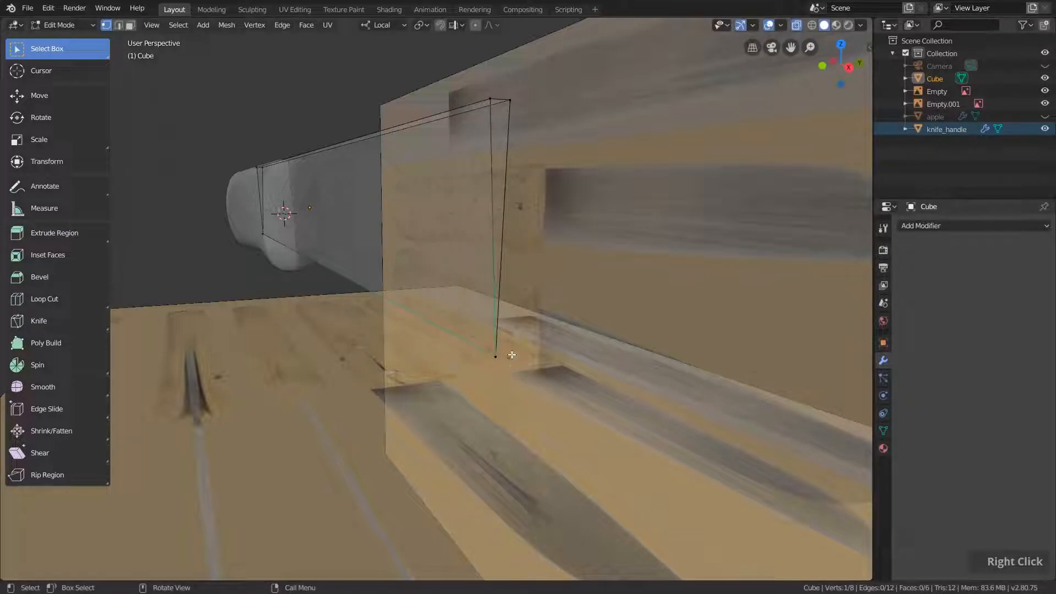
- Select all the bottom-edge vertices and merge them by distance
left_click(289, 283)
left_click_drag(214, 221, 558, 415)
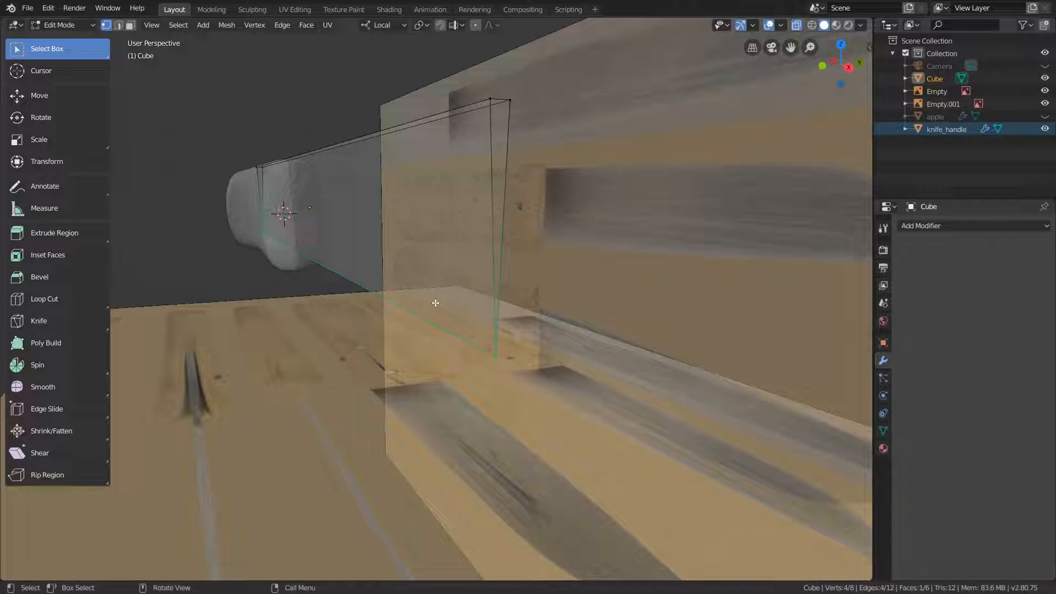
left_click(253, 25)
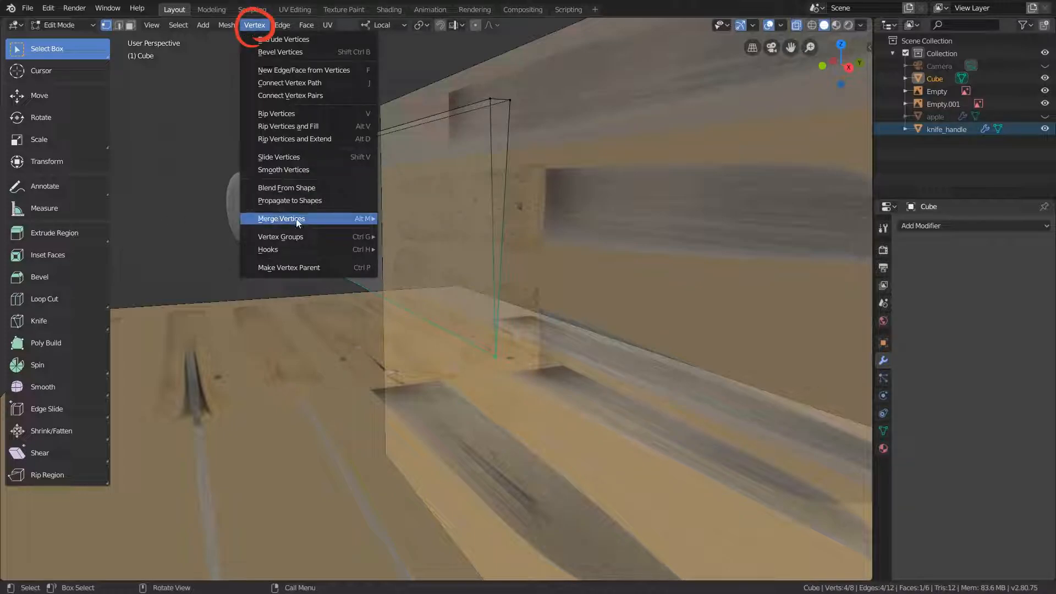
mouse_move(297, 220)
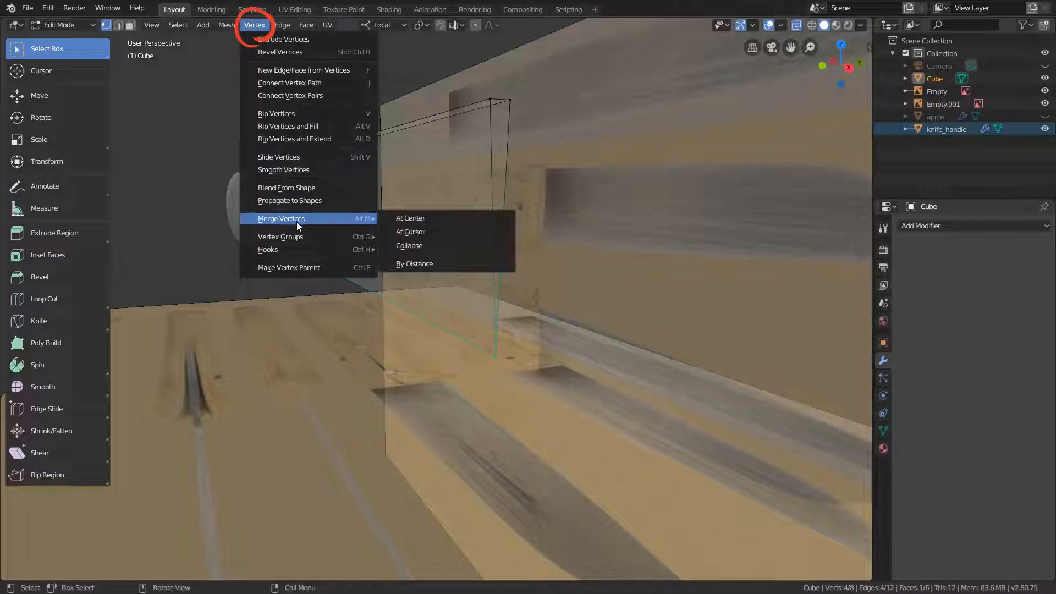
left_click(462, 265)
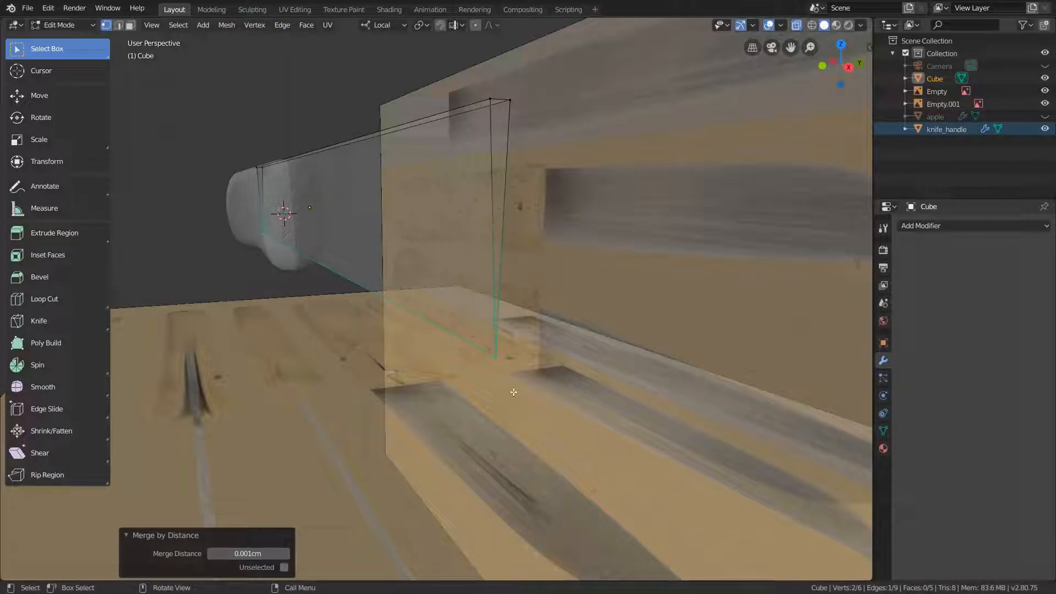
- Test-move the bottom vertex at each end of the blade to check the merge, cancelling each move
left_click(263, 234)
key("g")
right_click(473, 342)
left_click(496, 357)
key("g")
right_click(528, 334)
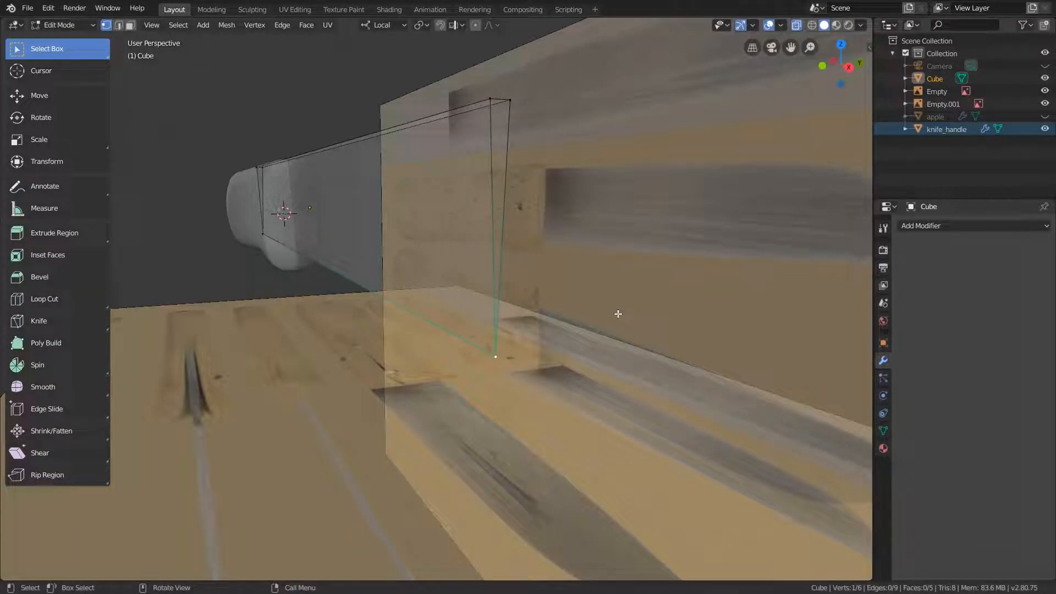
- In the front view, add one vertical loop cut where the handle meets the blade and another near the exposed blade's middle
key("KP_1")
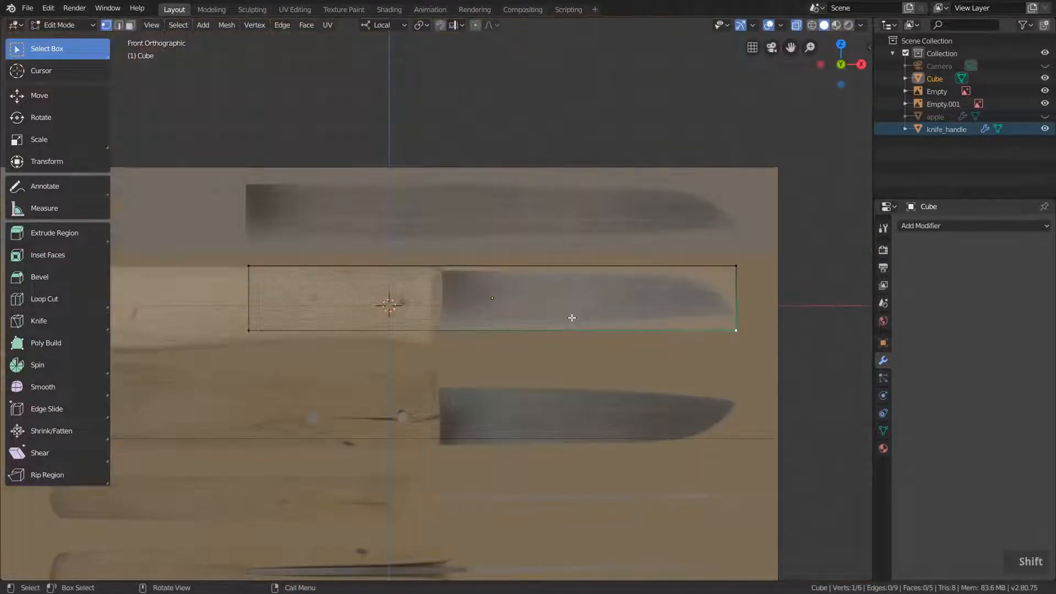
scroll(572, 317, "up", 1)
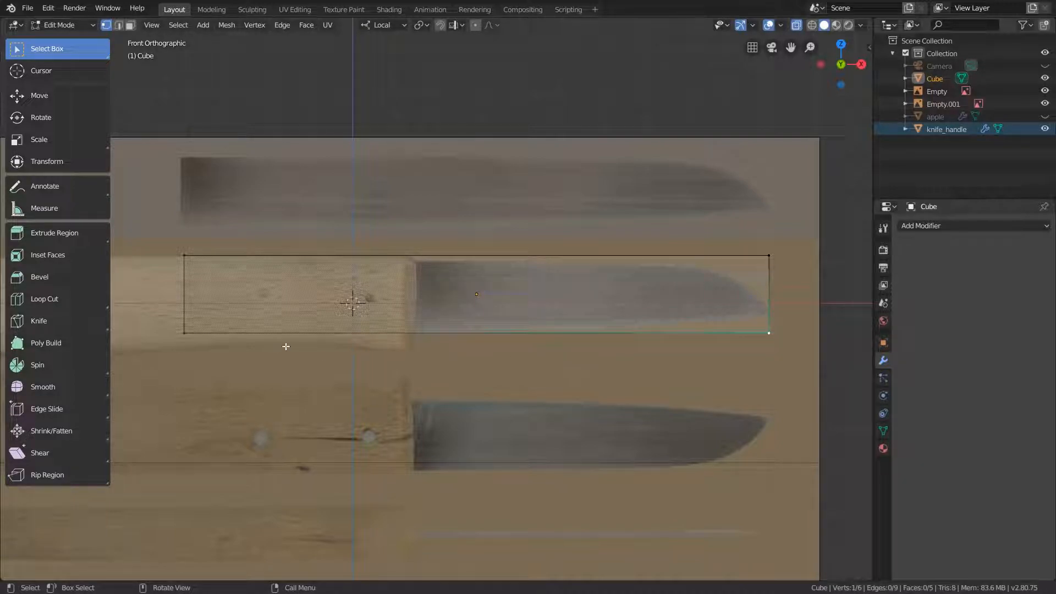
key("ctrl+r")
left_click(461, 324)
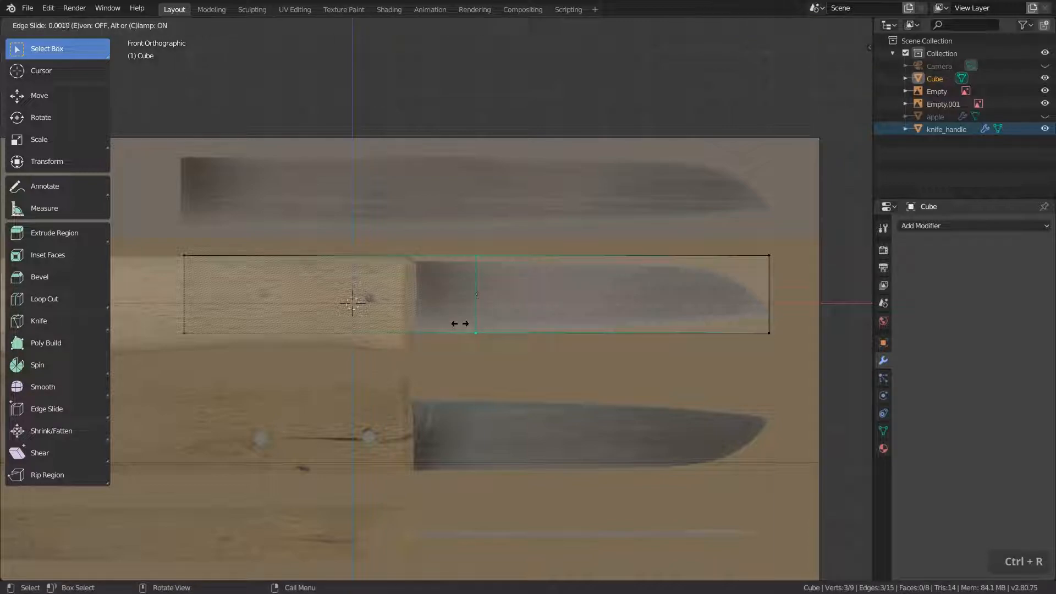
left_click(396, 323)
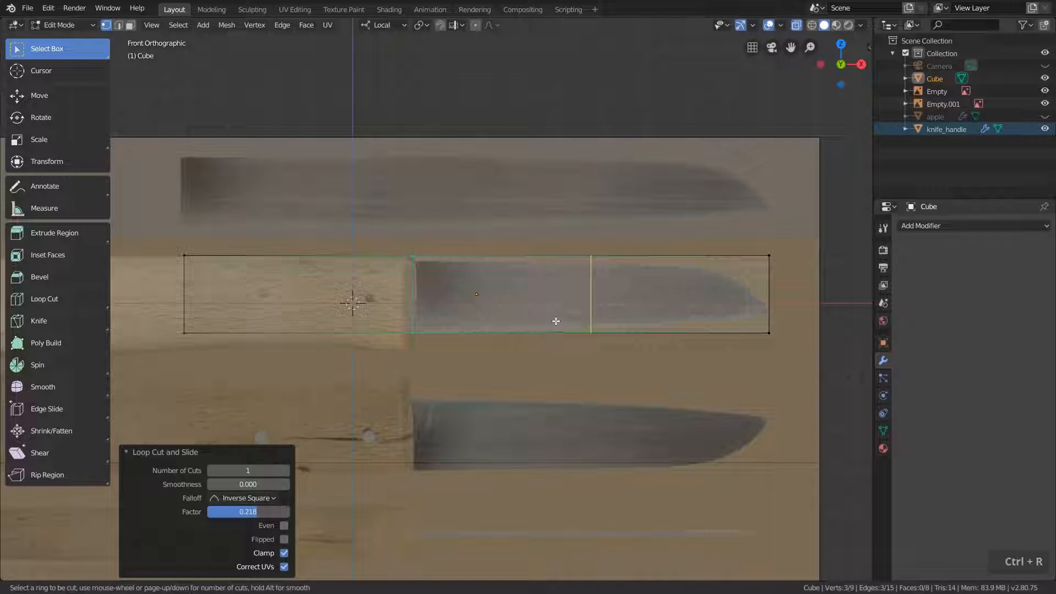
left_click(554, 321)
left_click(546, 321)
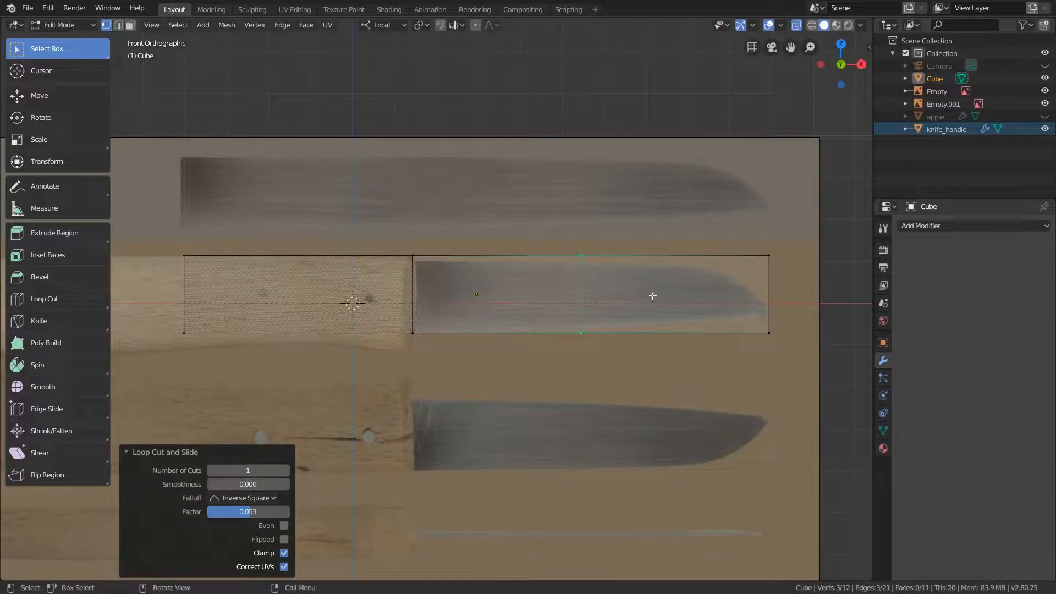
- Raise the bottom-edge vertex of the mid-blade loop about 0.08 cm to follow the reference blade's outline
left_click(632, 353)
left_click_drag(554, 312, 598, 354)
scroll(599, 354, "up", 2)
key("g")
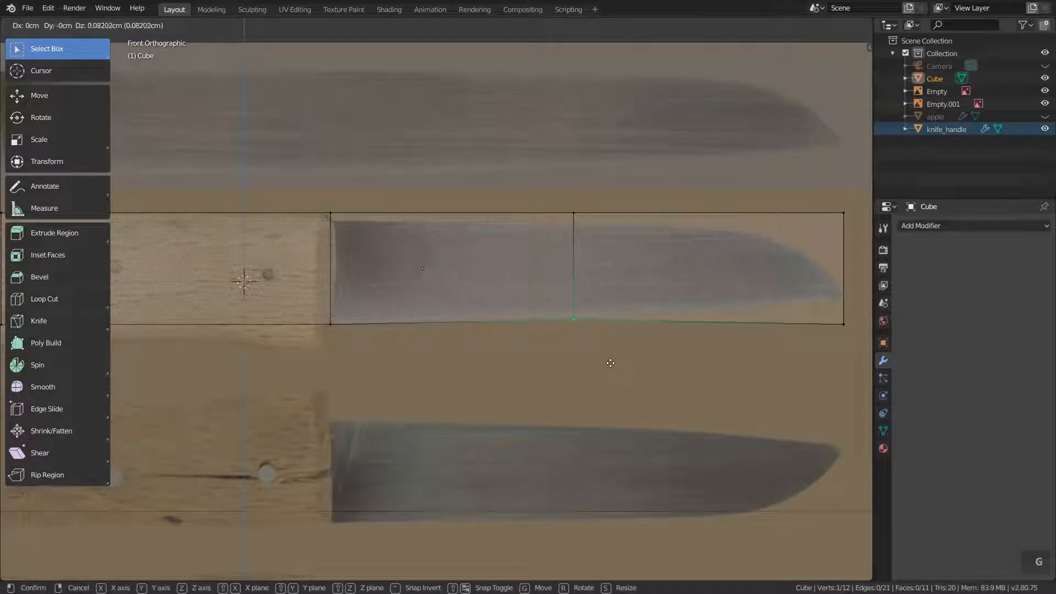
left_click(633, 360)
- Move the lower end vertex up to the reference blade's tip and the upper end vertices -0.72 cm in X and -0.328 cm in Z
double_click(840, 323)
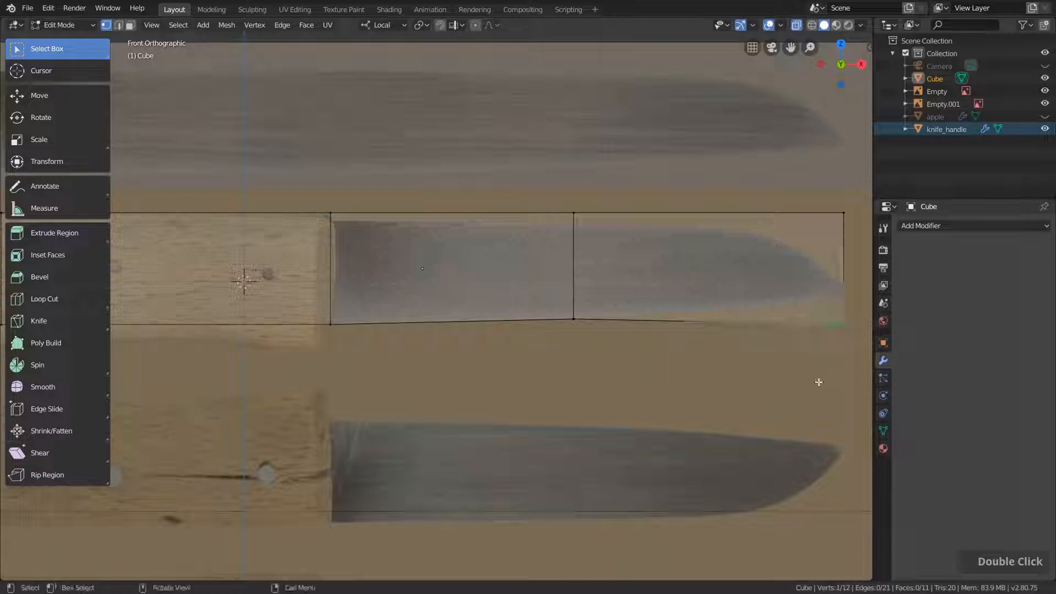
key("g")
left_click(823, 356)
left_click_drag(821, 188, 857, 246)
key("g")
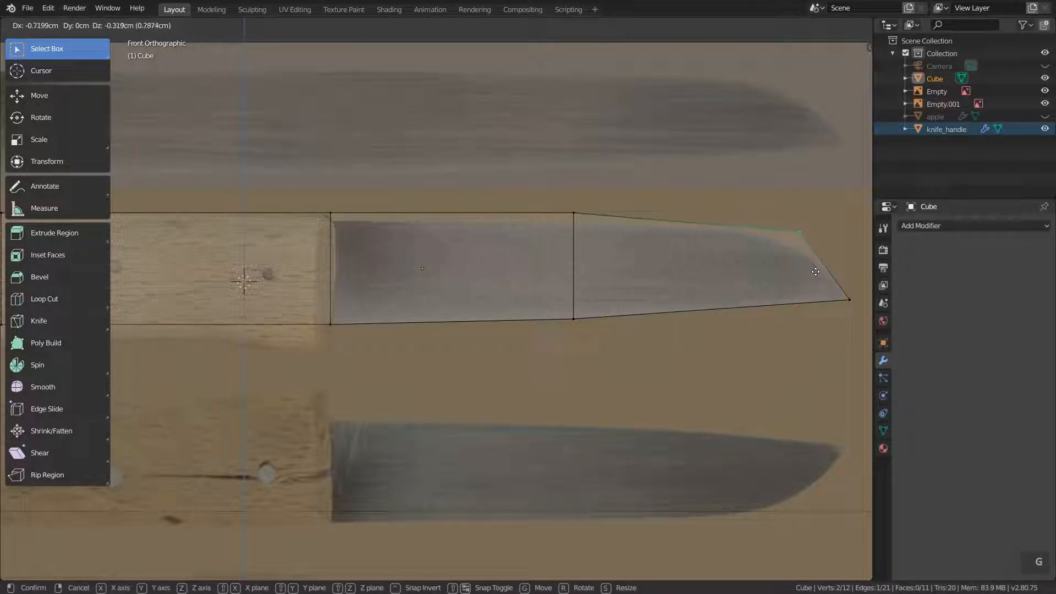
left_click(813, 272)
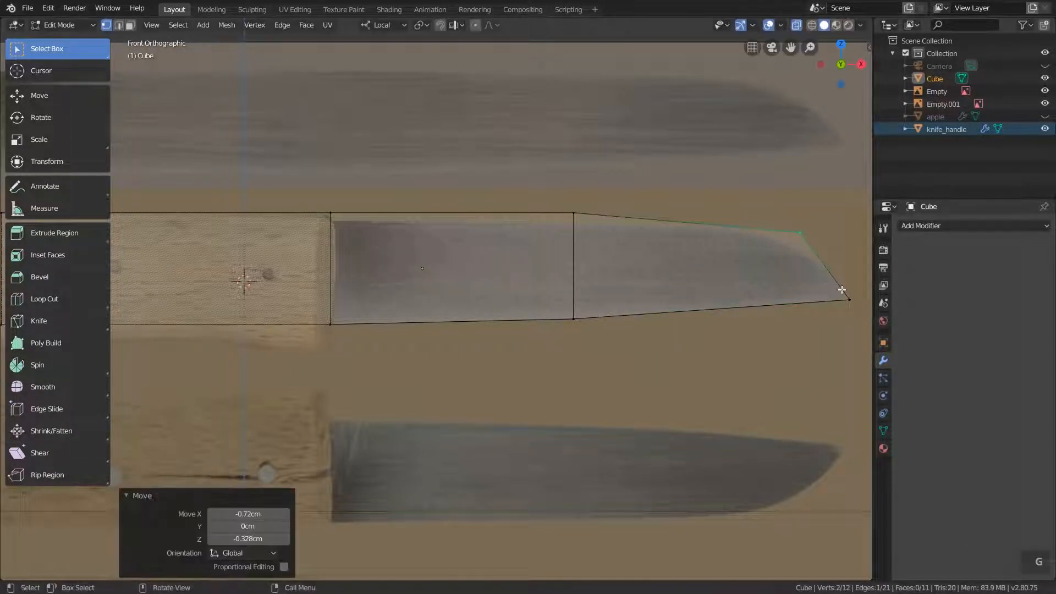
- Move the top-edge vertices of the mid-blade loop -0.1 cm in Z to follow the reference blade's upper outline
left_click(569, 188)
left_click_drag(519, 182, 608, 236)
key("g")
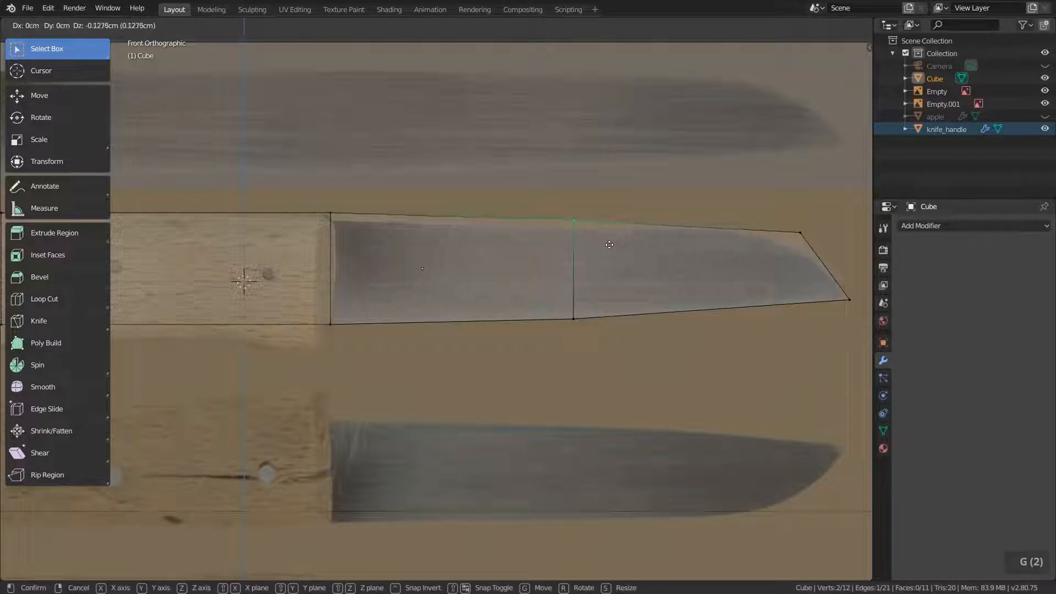
left_click(609, 240)
- Compare the blade mesh with the reference images along the handle section, the handle junction and the exposed blade
scroll(407, 263, "down", 2)
middle_click_drag(396, 264, 572, 269, "shift")
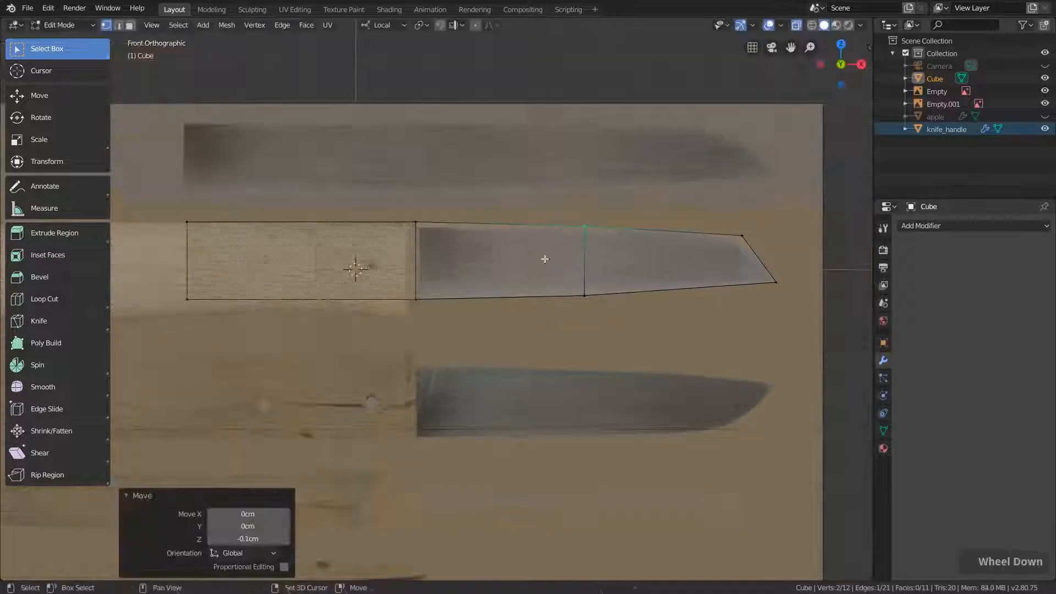
scroll(493, 265, "up", 1)
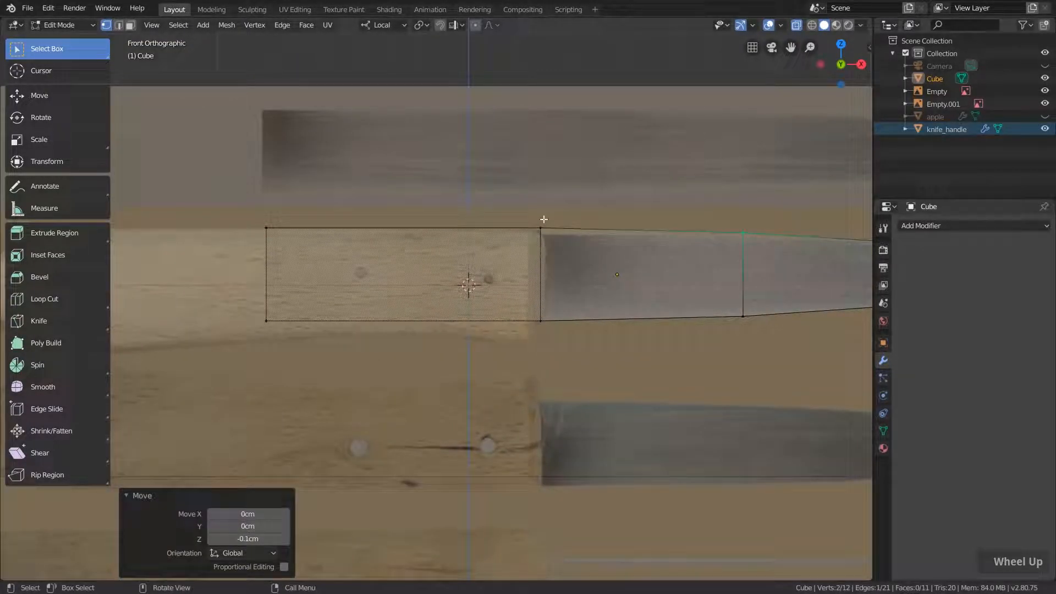
scroll(541, 220, "up", 2)
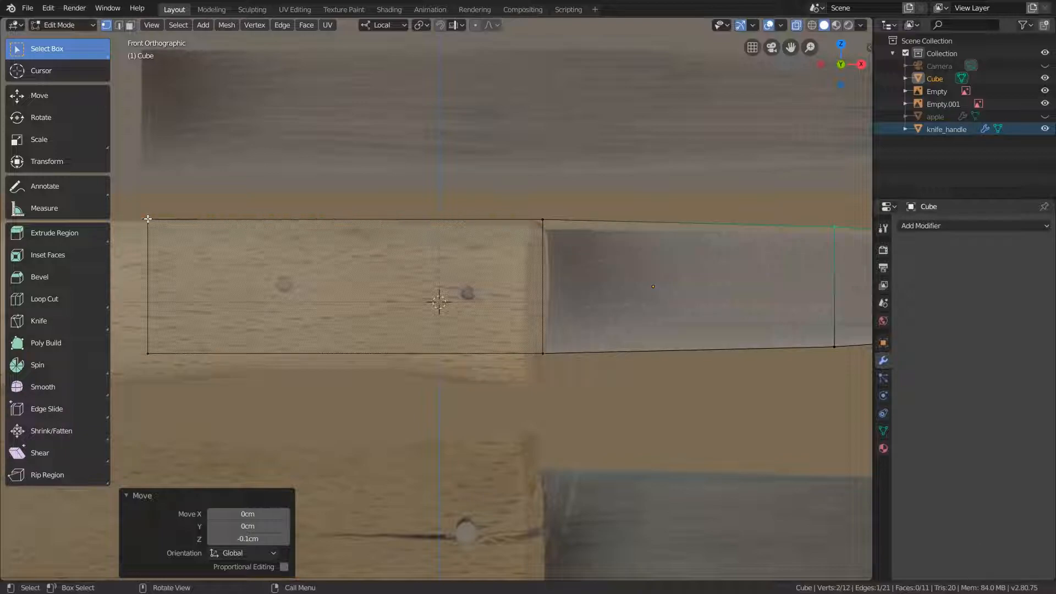
middle_click_drag(315, 358, 403, 62, "shift")
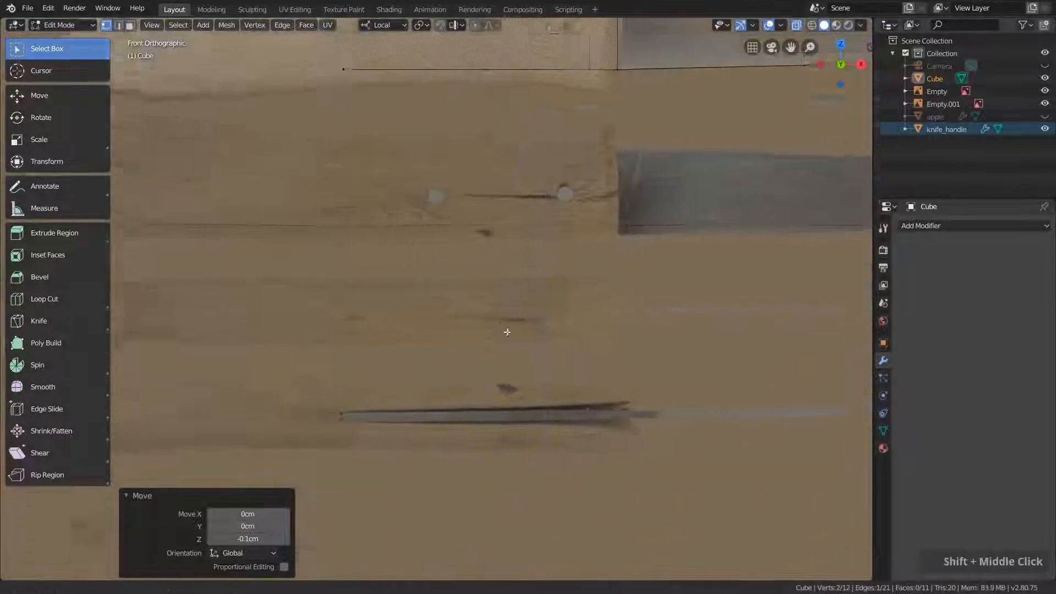
middle_click_drag(501, 342, 553, 251, "shift")
middle_click_drag(554, 158, 536, 406, "shift")
middle_click_drag(560, 231, 309, 230, "shift")
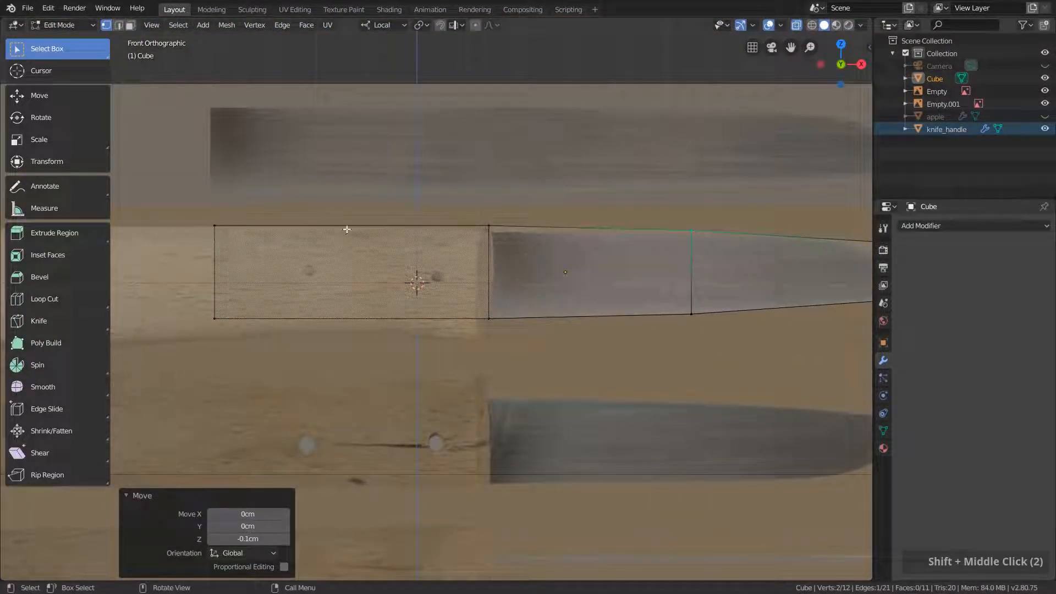
key("g")
right_click(259, 233)
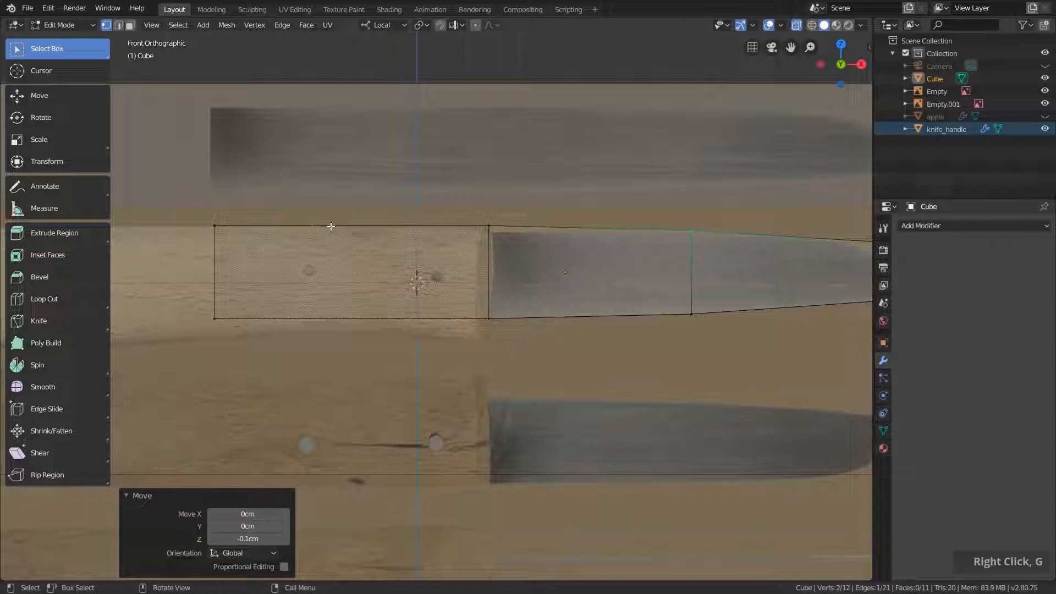
middle_click_drag(561, 270, 439, 275, "shift")
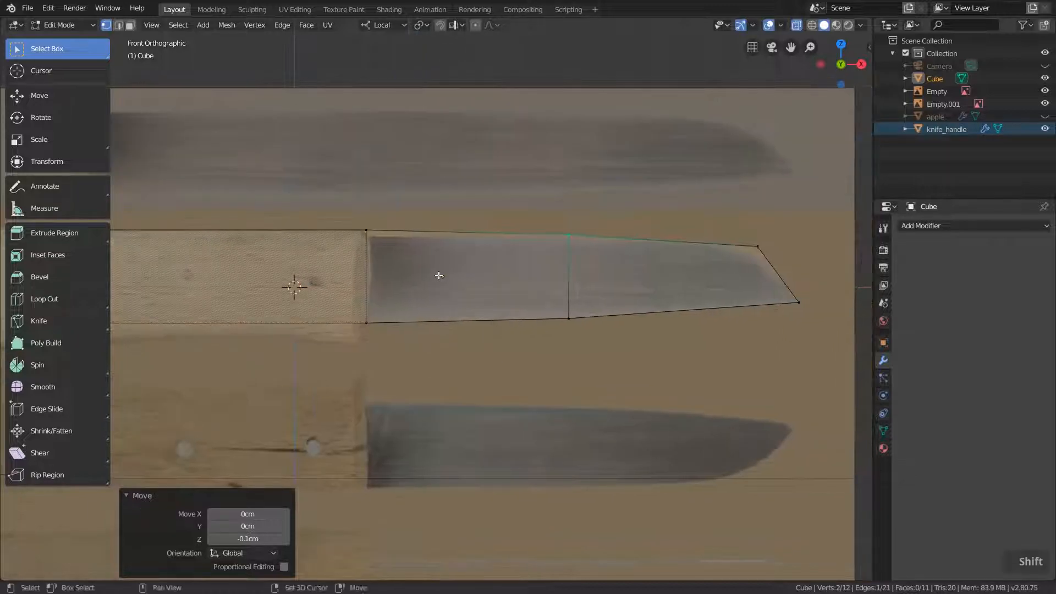
middle_click_drag(617, 278, 578, 278, "shift")
scroll(552, 306, "up", 2)
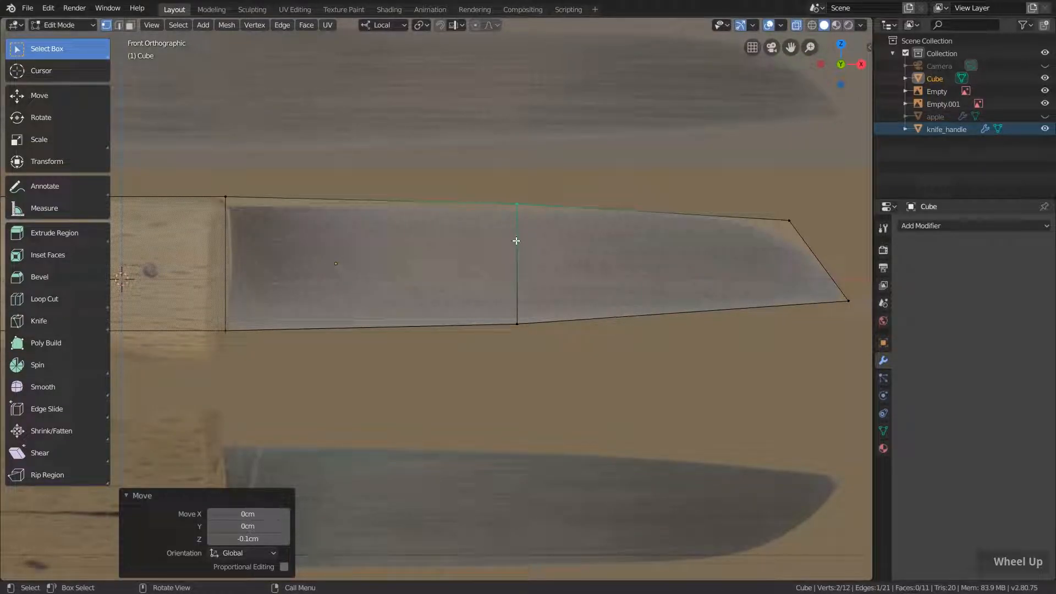
- Select the two upper vertices at the tip end and bevel the edge between them by about 0.75 cm
middle_click_drag(754, 227, 641, 242, "shift")
left_click(637, 254)
left_click_drag(645, 194, 671, 230)
mouse_move(663, 251)
middle_mouse_down()
mouse_move(636, 246)
mouse_move(649, 242)
middle_mouse_up()
scroll(648, 241, "up", 2)
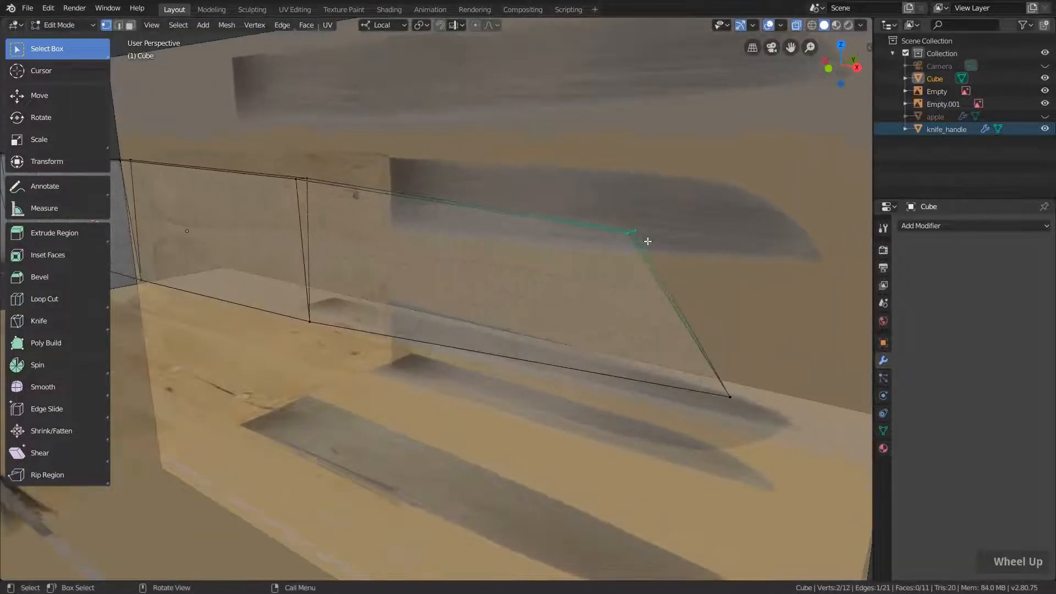
scroll(638, 236, "up", 2)
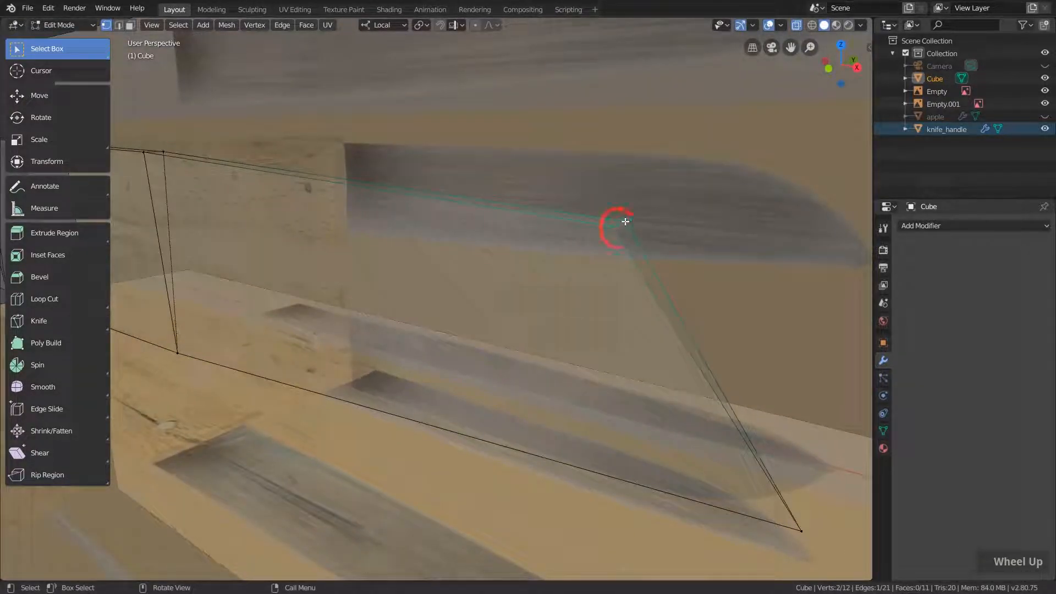
scroll(628, 277, "down", 4)
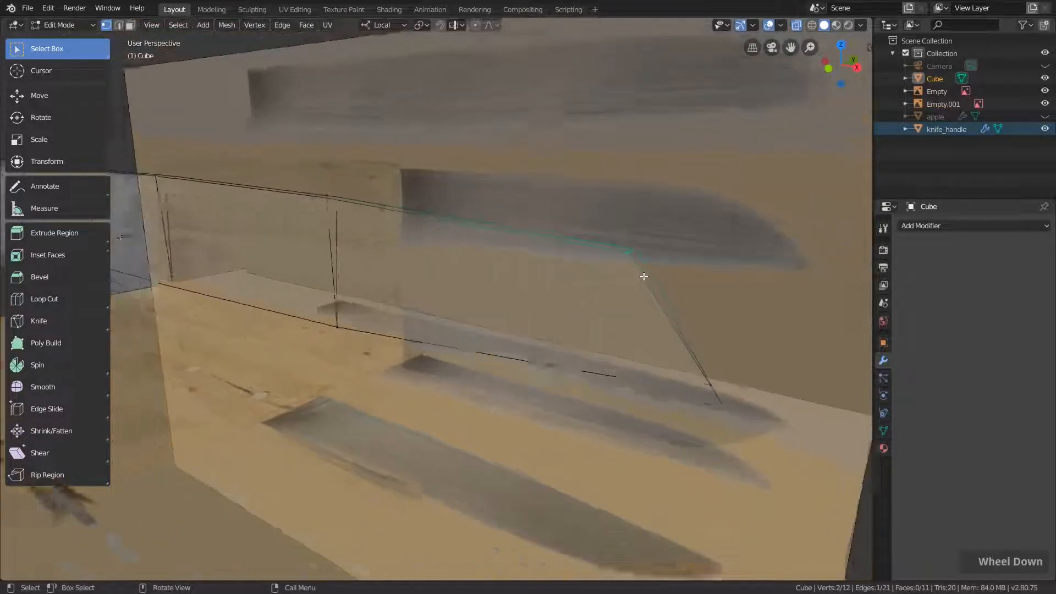
key("KP_1")
scroll(678, 273, "up", 1)
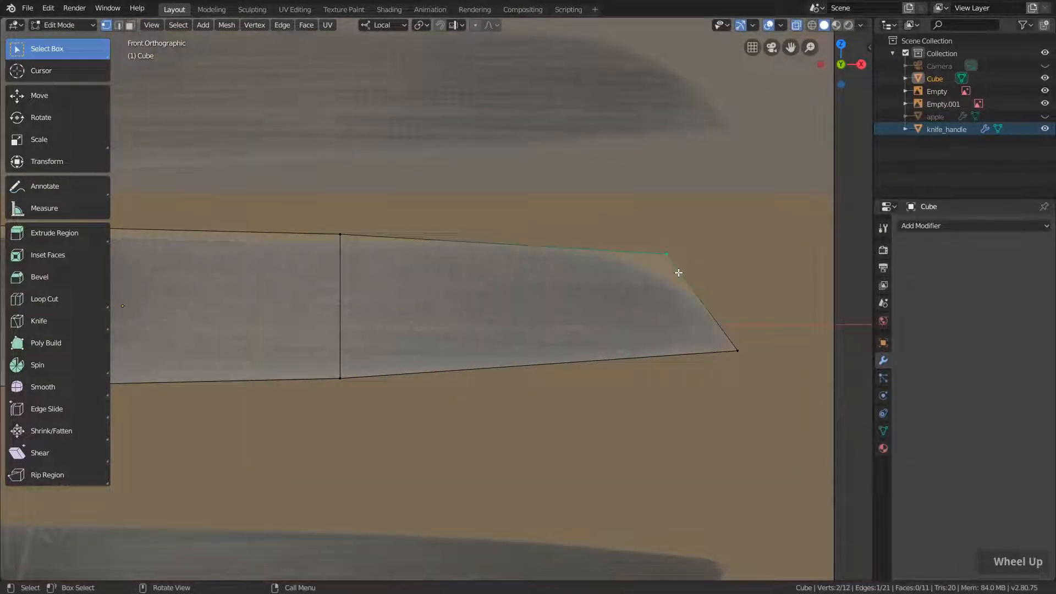
left_click(48, 277)
scroll(687, 293, "down", 1)
left_click_drag(665, 235, 735, 264)
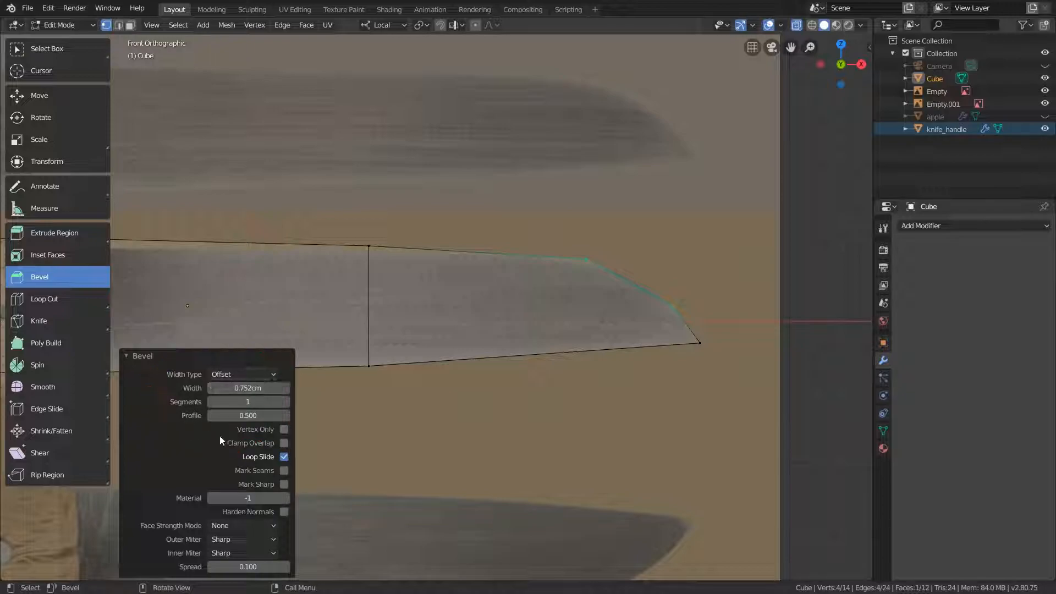
- Set the tip bevel to 7 segments and a width of 0.942 cm to match the reference curve
left_click(285, 404)
left_click(285, 404)
left_click(286, 402)
left_click(285, 402)
left_click(285, 402)
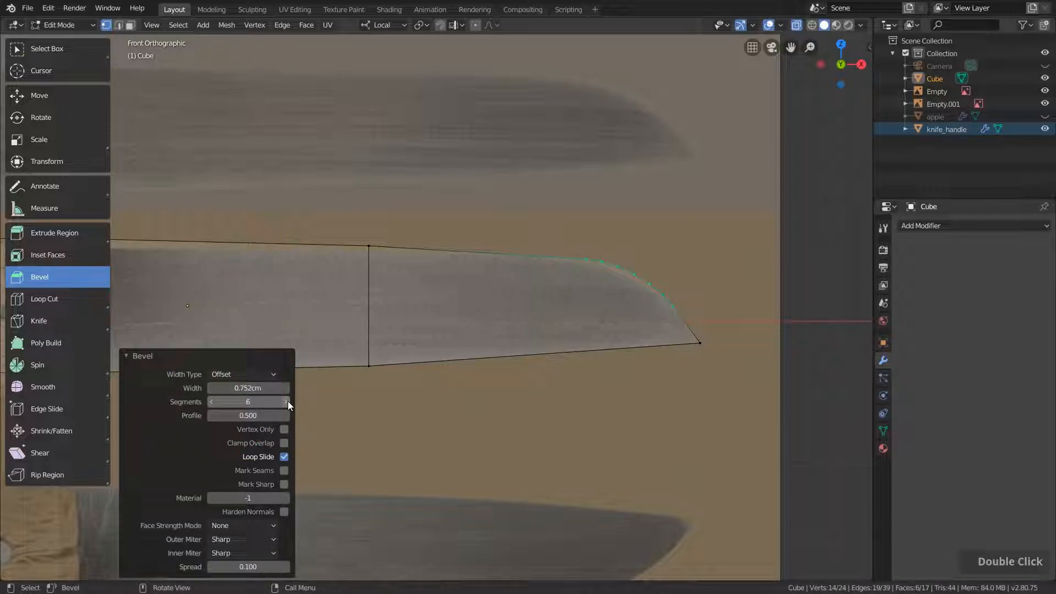
left_click(288, 401)
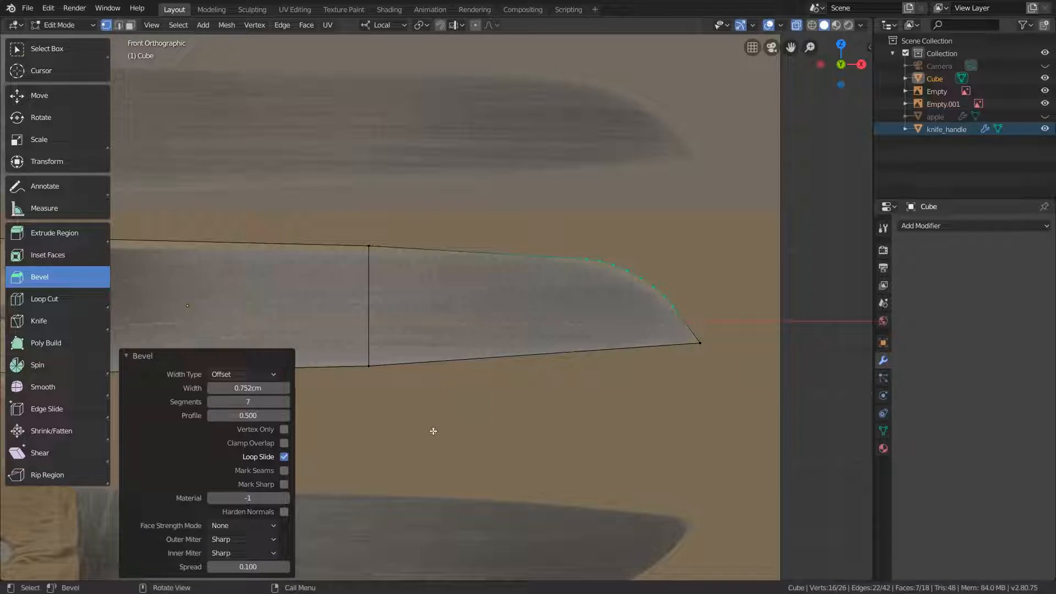
left_click_drag(258, 389, 278, 389)
scroll(689, 357, "down", 2)
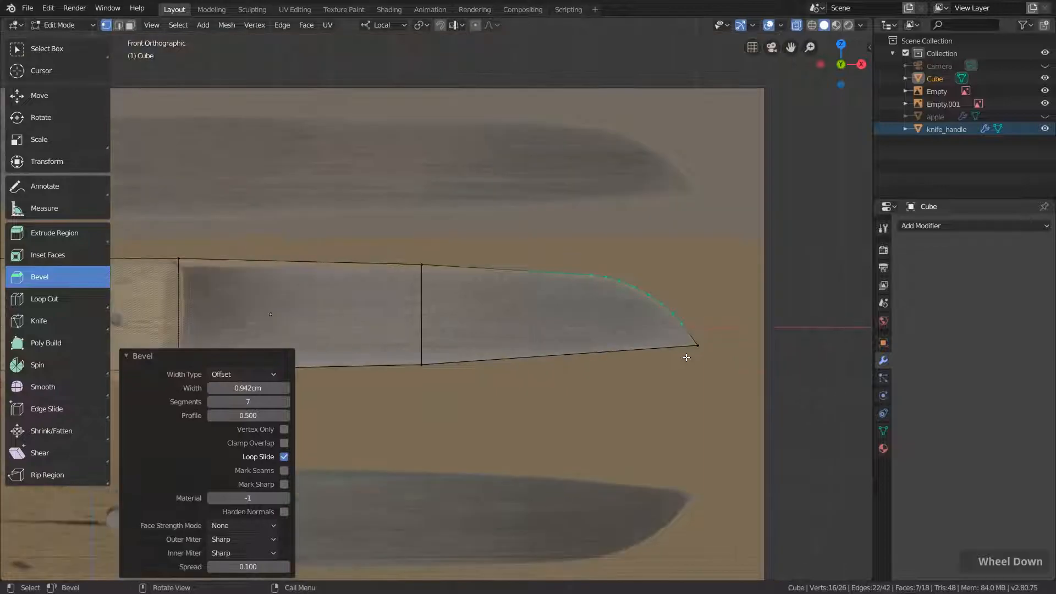
- Move the blade's tip vertex -0.0886 cm in X and 0.0506 cm in Z onto the reference tip
key("ctrl+z")
left_click(47, 49)
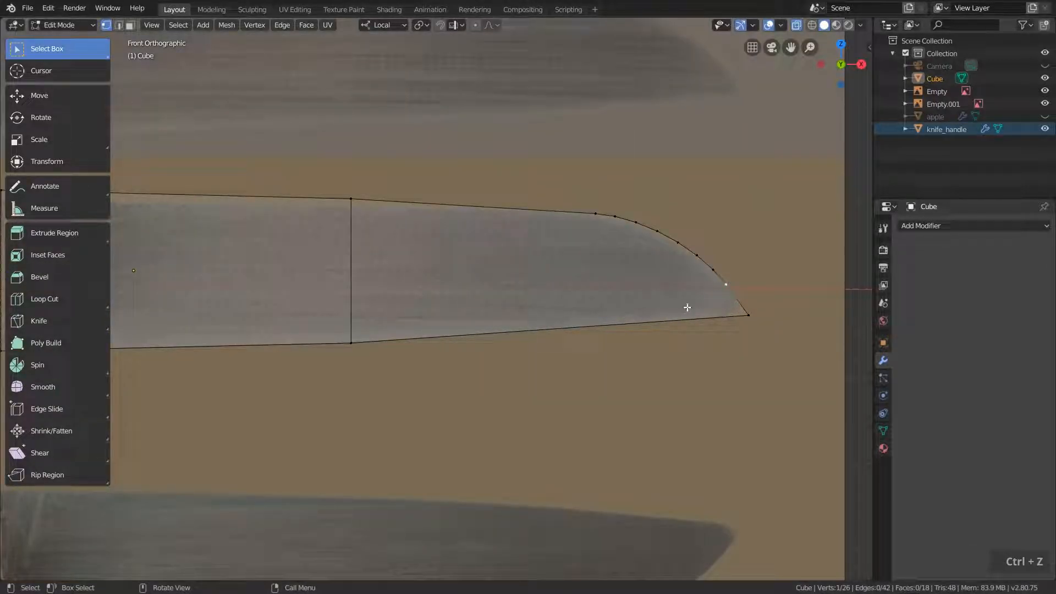
left_click(743, 322)
key("g")
left_click(766, 345)
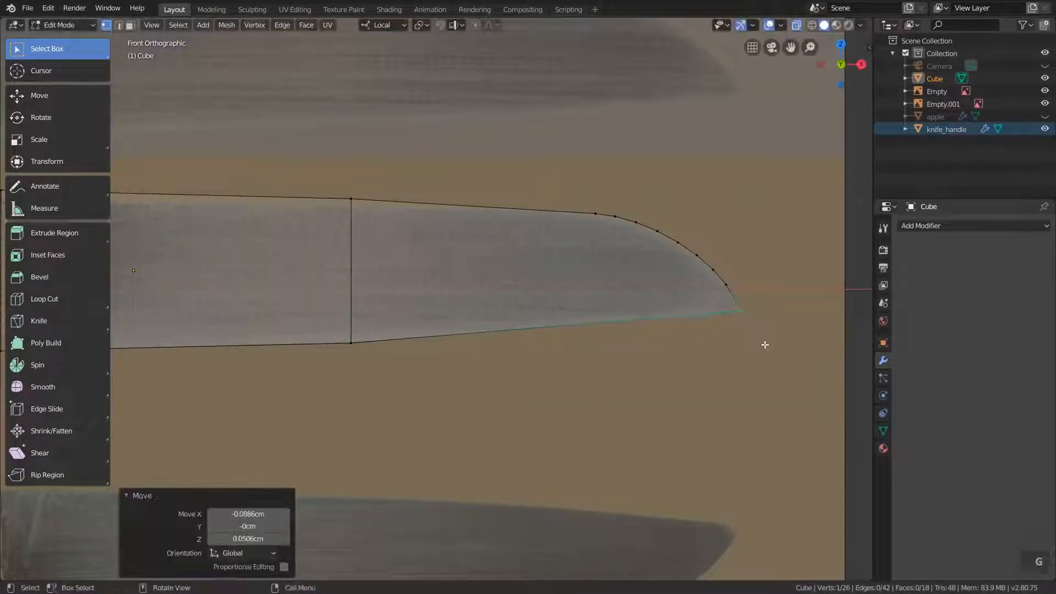
scroll(742, 349, "down", 2)
middle_click_drag(743, 349, 663, 334, "shift")
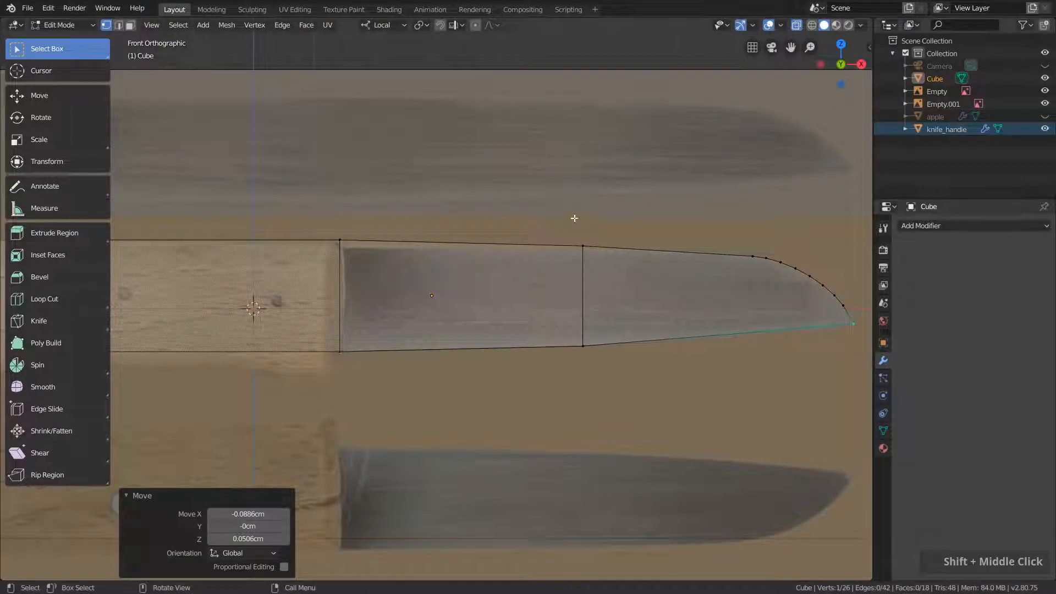
- Select the whole mid-blade loop and bevel it with a width of 1.69 cm and 4 segments
left_click(547, 207)
left_click_drag(547, 208, 626, 397)
middle_click_drag(610, 283, 589, 300)
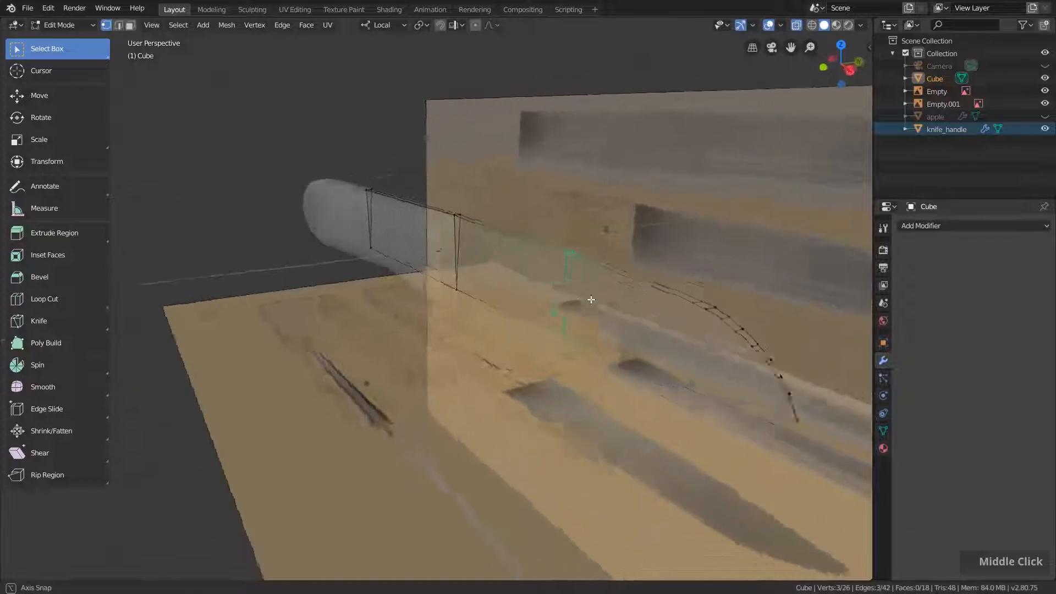
key("KP_1")
scroll(592, 287, "up", 3)
middle_click_drag(700, 291, 622, 285, "shift")
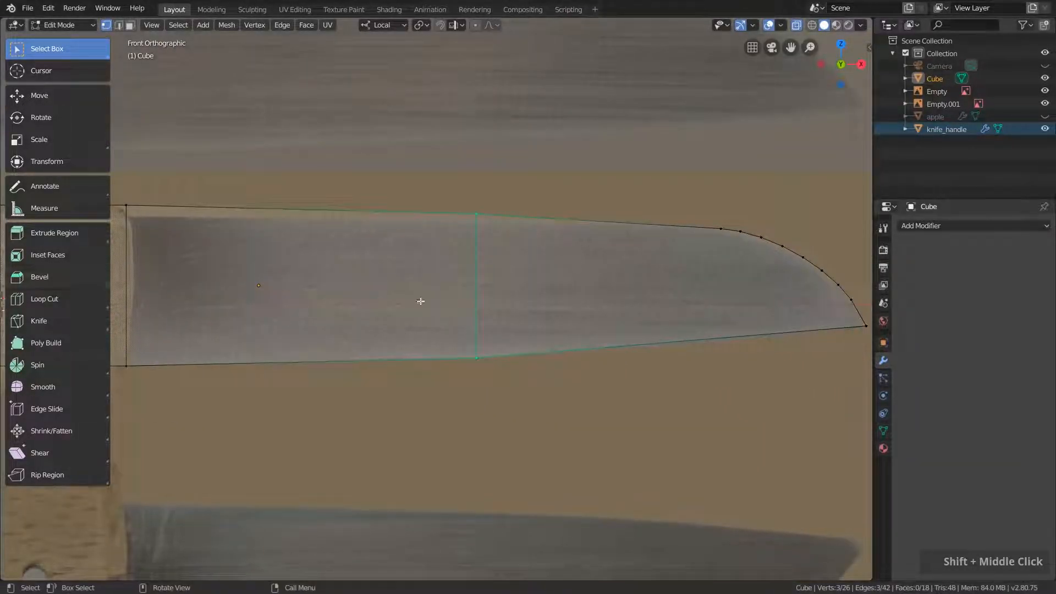
key("ctrl+b")
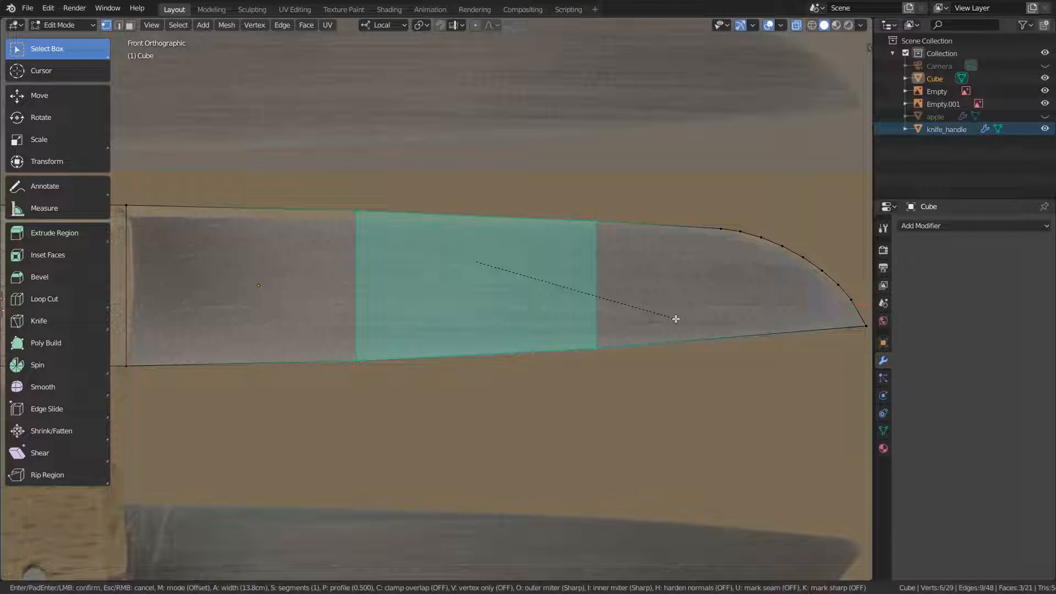
scroll(673, 320, "up", 3)
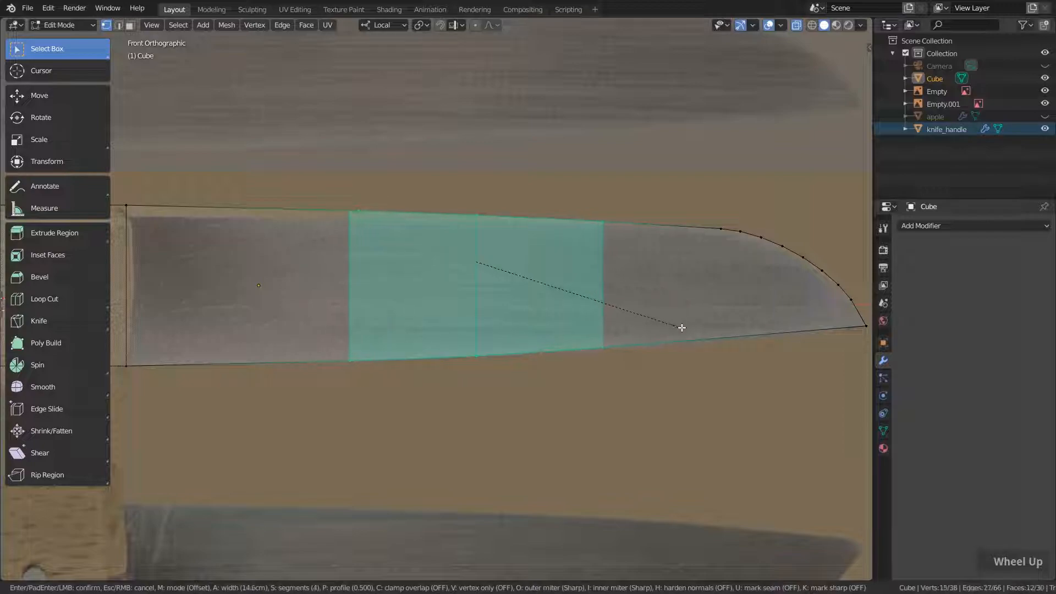
scroll(700, 333, "down", 1)
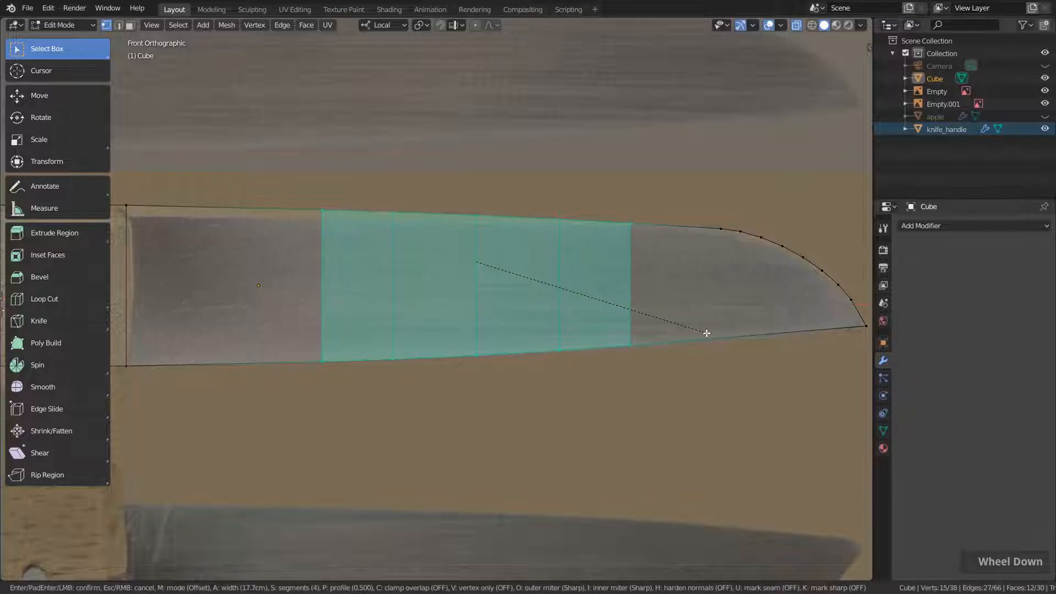
left_click(699, 333)
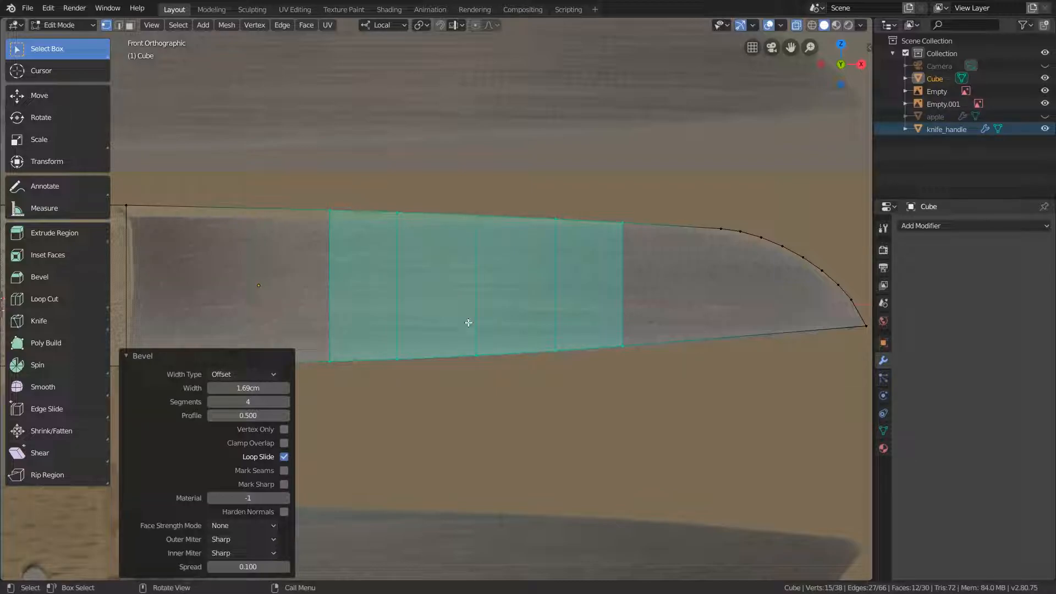
- Select the edge loop where the blade meets the handle and bevel it 0.554 cm with 2 segments
scroll(529, 227, "down", 1)
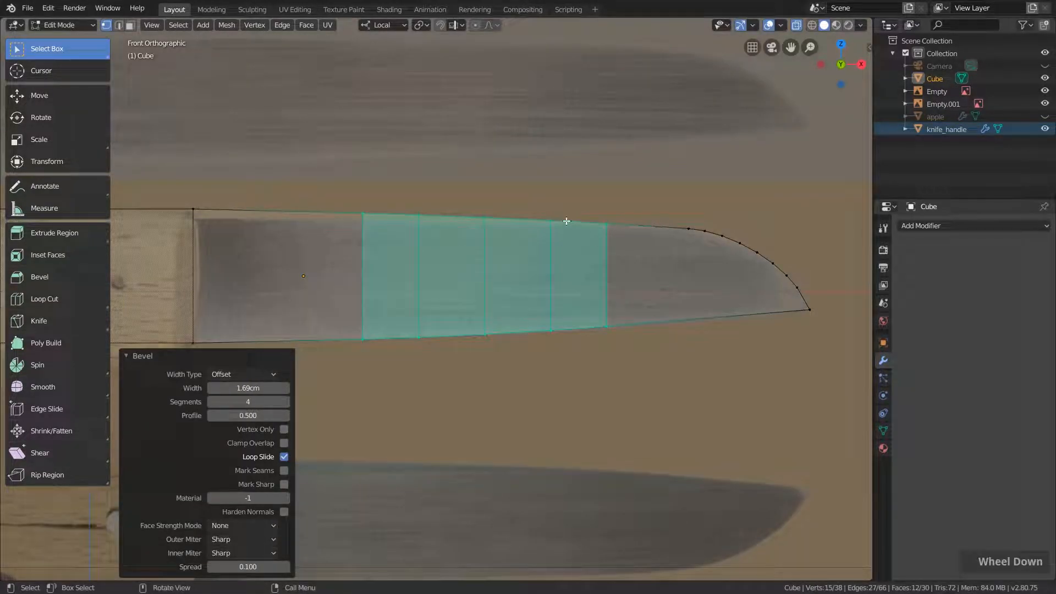
middle_click_drag(216, 243, 556, 254, "shift")
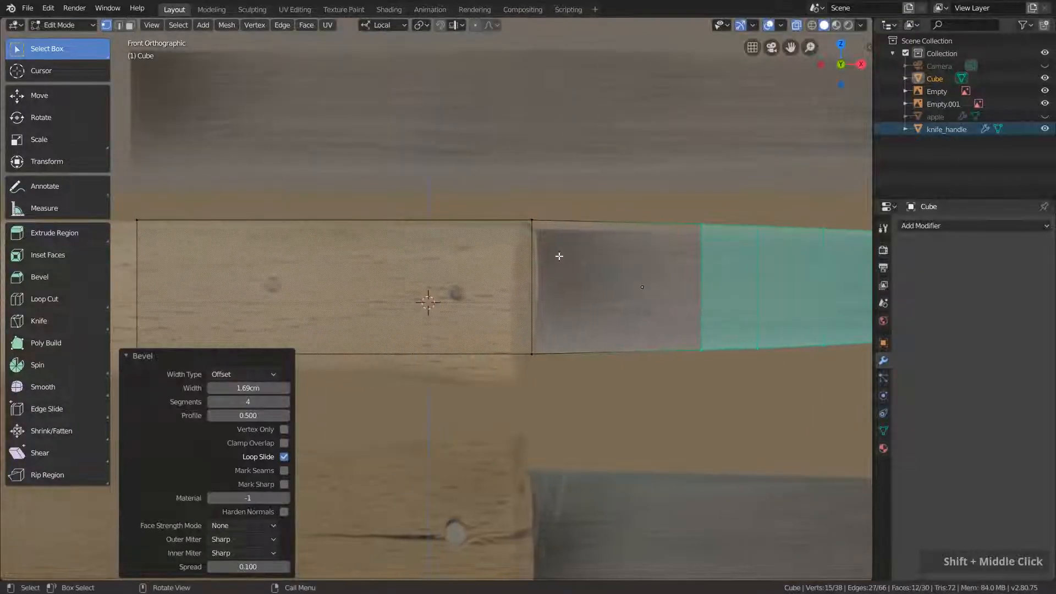
left_click(539, 257, "alt")
scroll(540, 257, "up", 1)
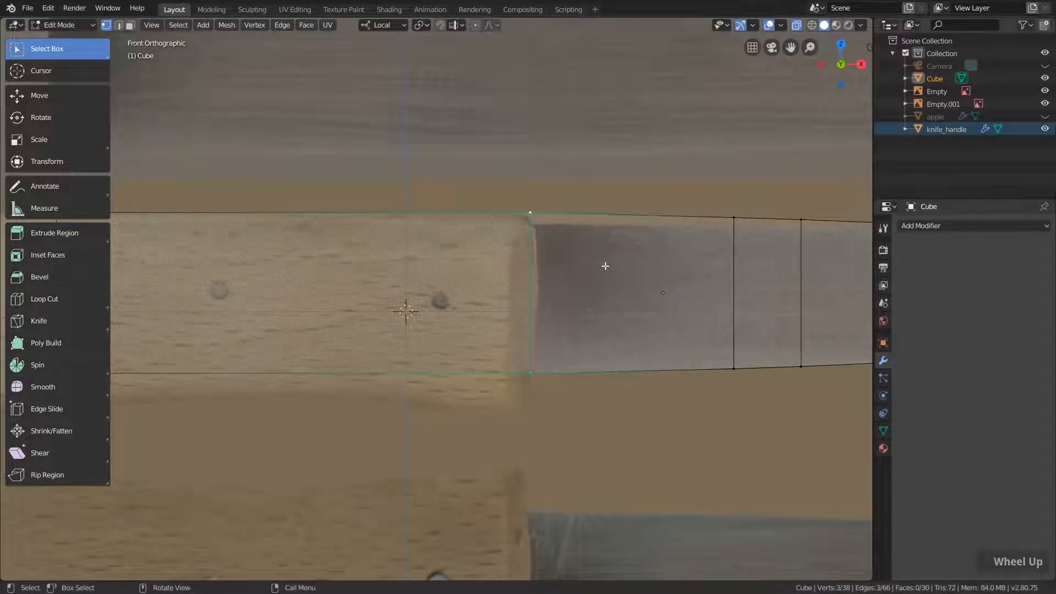
key("ctrl+b")
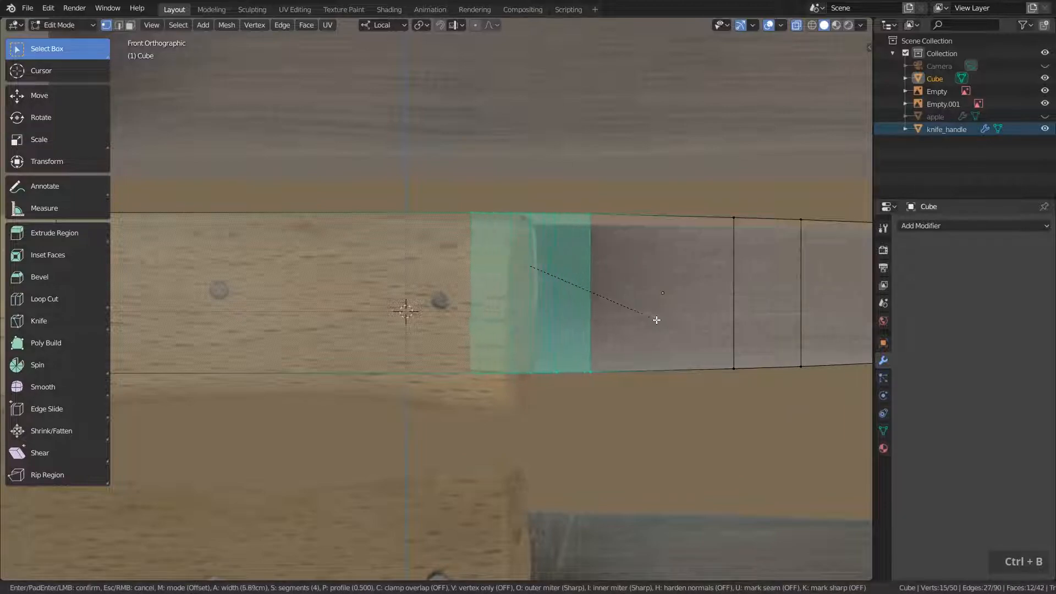
scroll(638, 319, "up", 1)
scroll(641, 321, "down", 3)
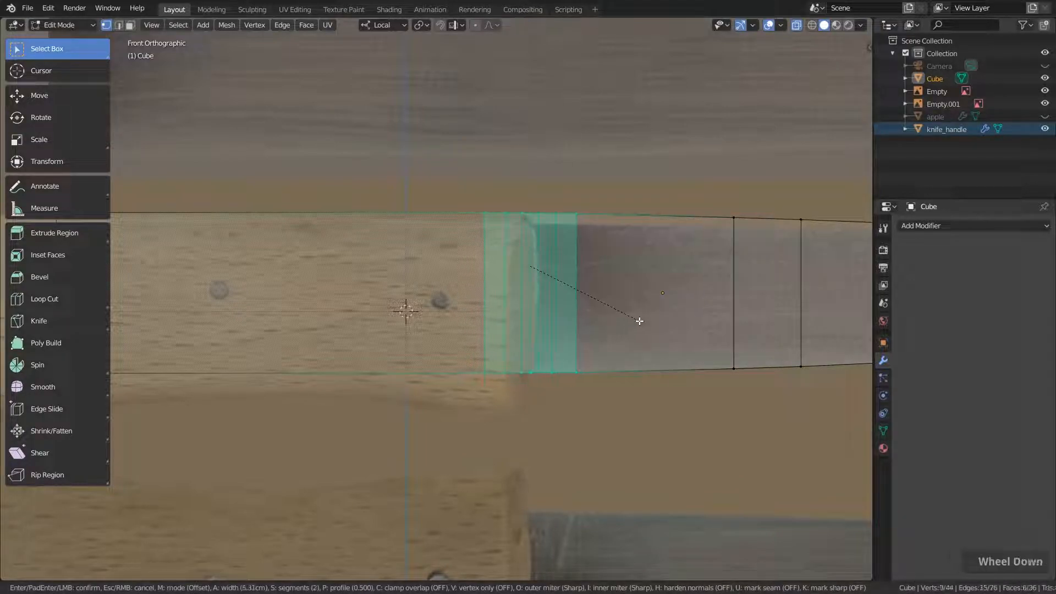
left_click(641, 319)
- Hide both reference image empties, then return to Object Mode and inspect the blade together with the handle
middle_click_drag(642, 319, 676, 297)
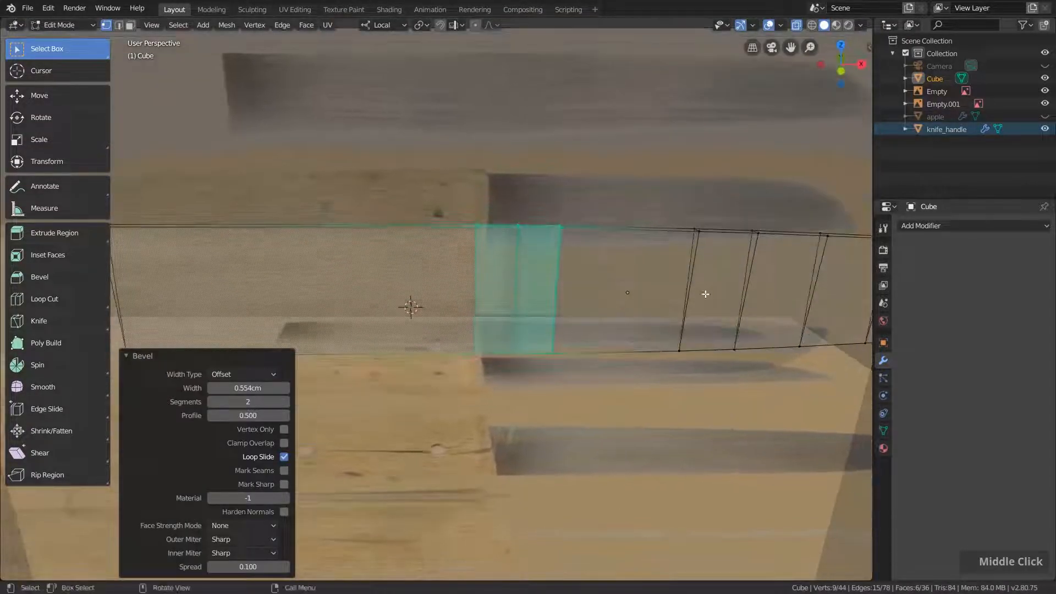
left_click(1045, 91)
left_click(1044, 104)
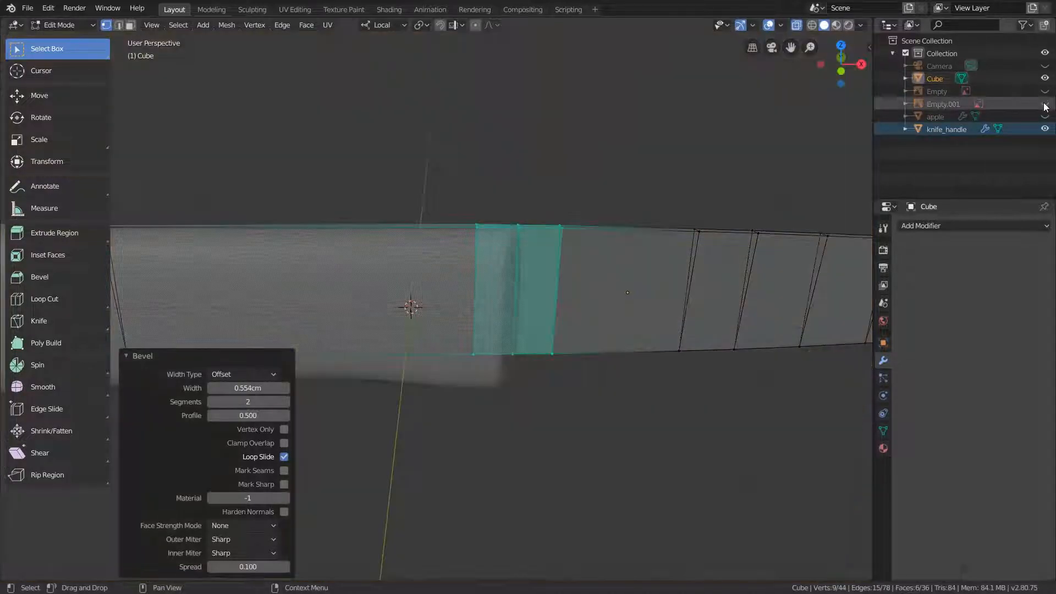
key("Tab")
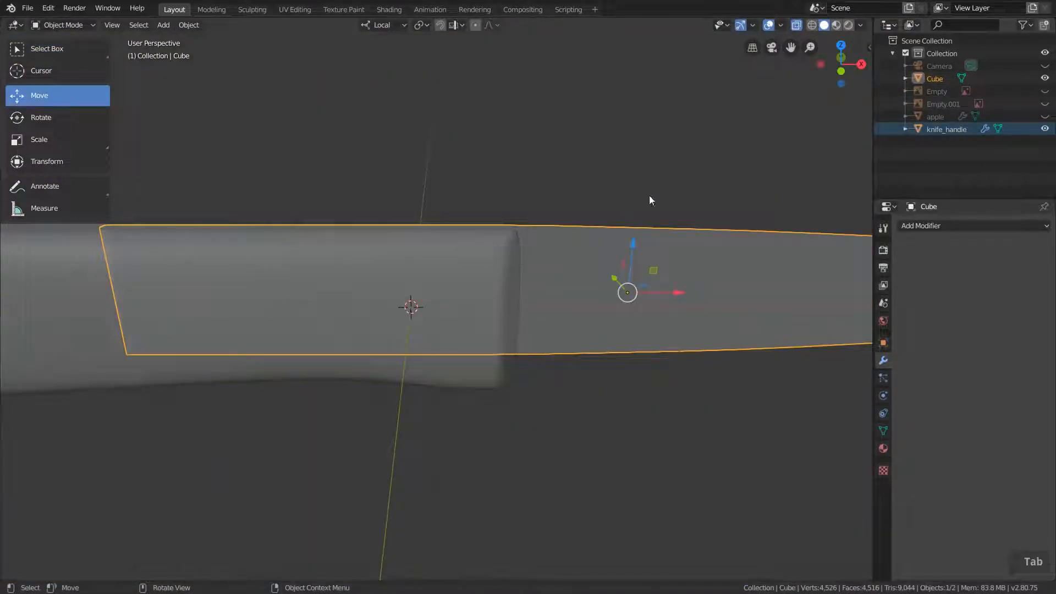
scroll(652, 223, "down", 5)
key("a")
key("a")
middle_click_drag(652, 223, 541, 234)
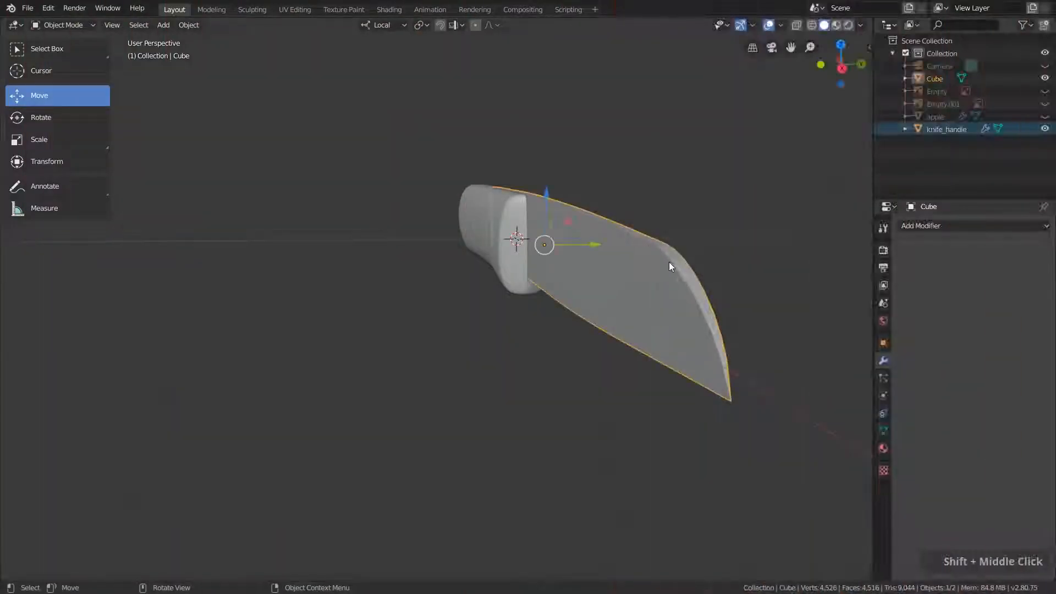
- Shade the blade smooth
right_click(651, 246)
left_click(638, 246)
middle_click_drag(638, 246, 668, 224)
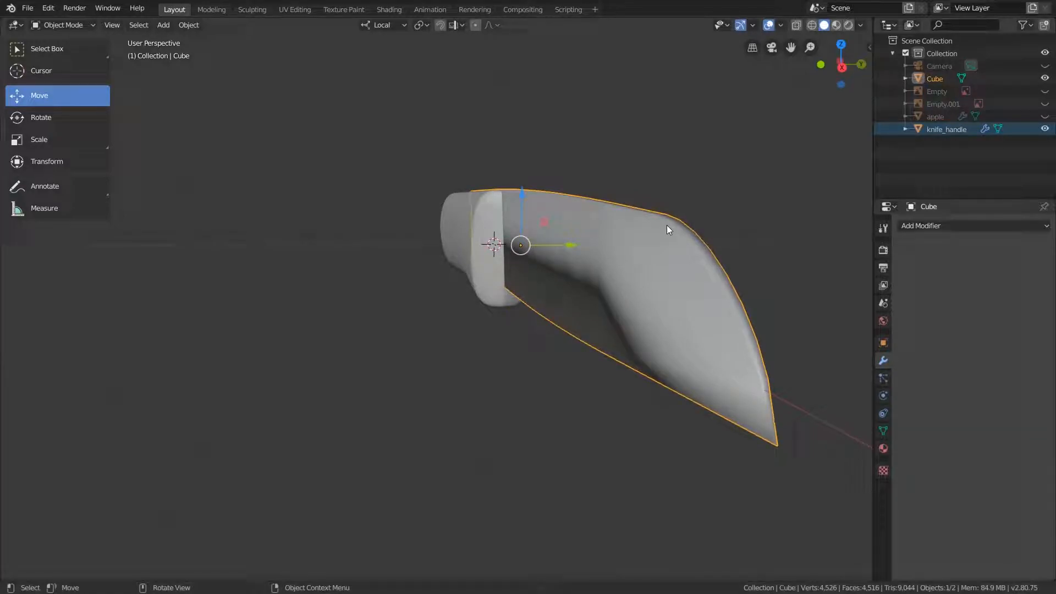
- Enable Auto Smooth in the blade's normals settings and inspect its shading from several angles
left_click(883, 431)
left_click_drag(933, 244, 933, 261)
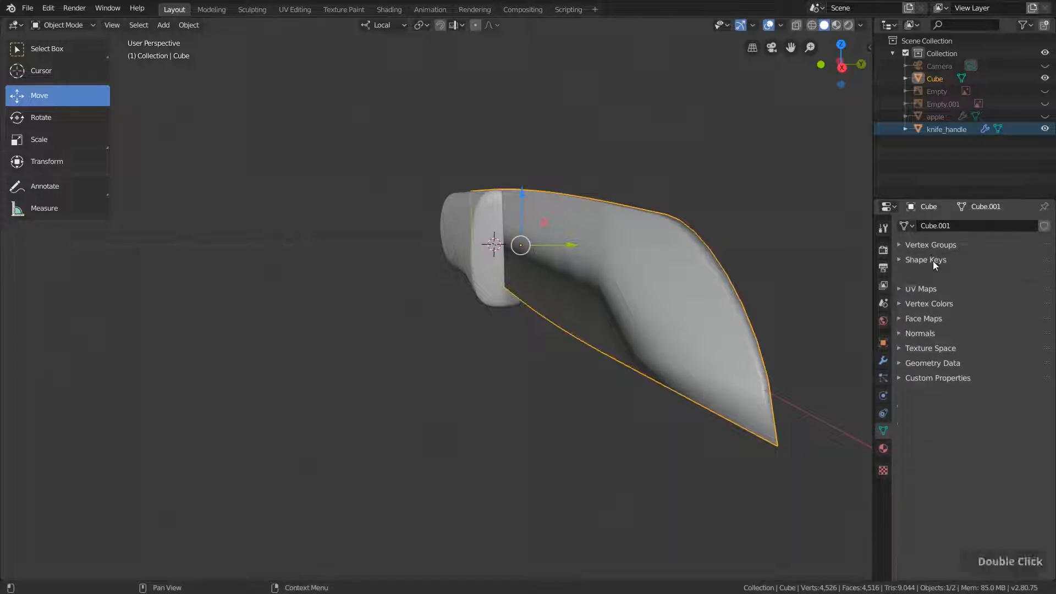
left_click(929, 319)
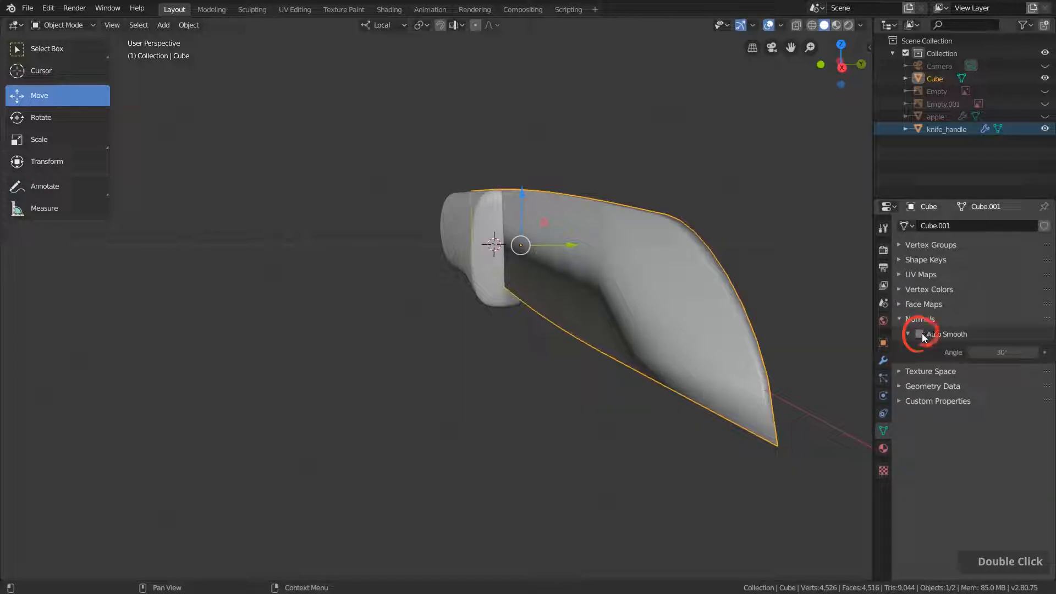
left_click(922, 334)
middle_click_drag(725, 292, 731, 302)
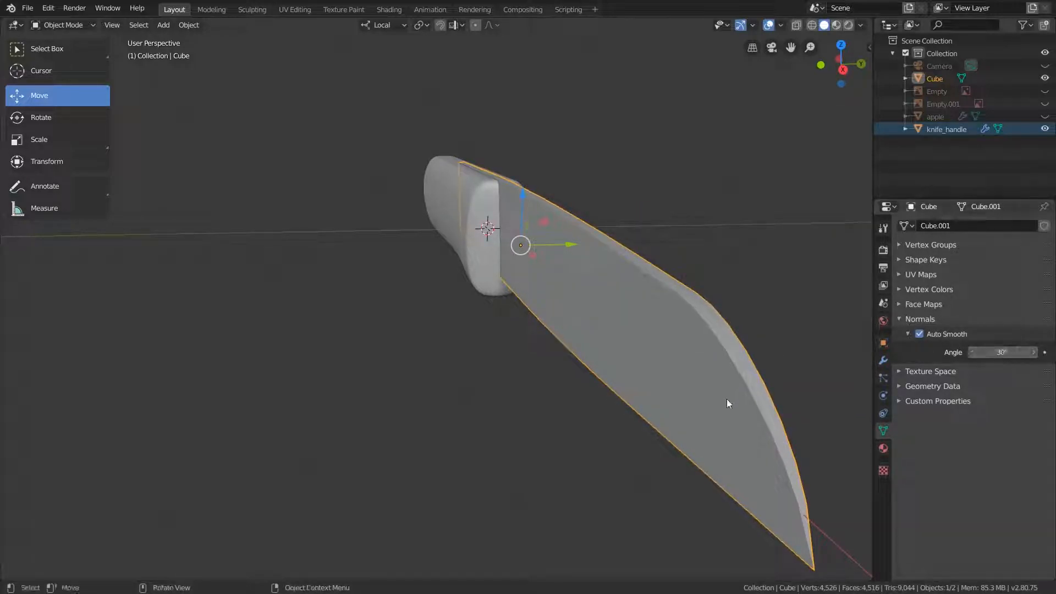
middle_click_drag(727, 399, 726, 396)
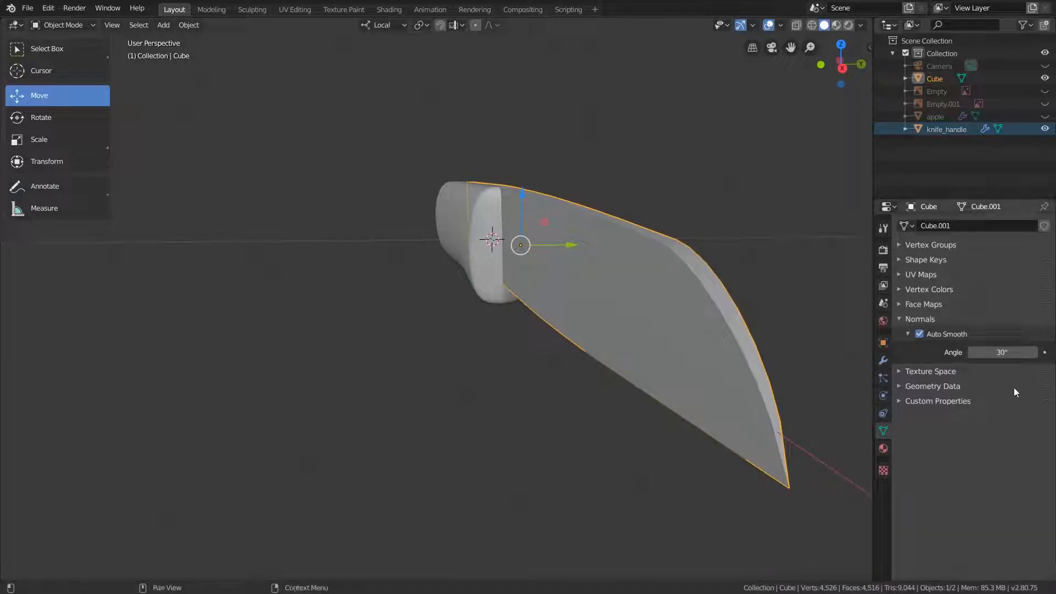
middle_click_drag(698, 292, 592, 234)
middle_click_drag(652, 354, 659, 354)
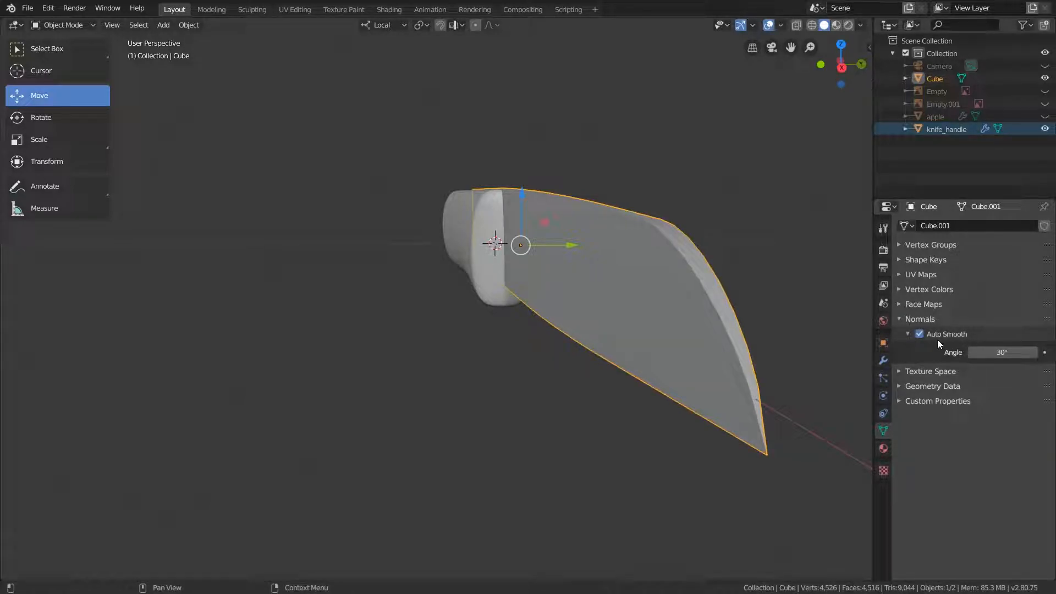
- Add a Bevel modifier to the blade and set its width to 0.02 cm
left_click(883, 361)
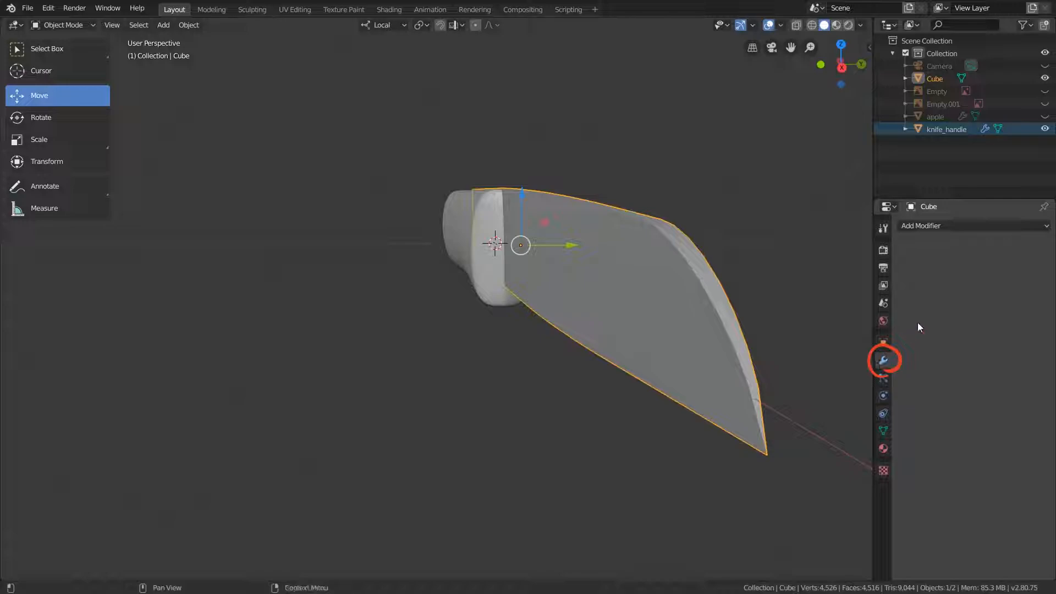
left_click(954, 224)
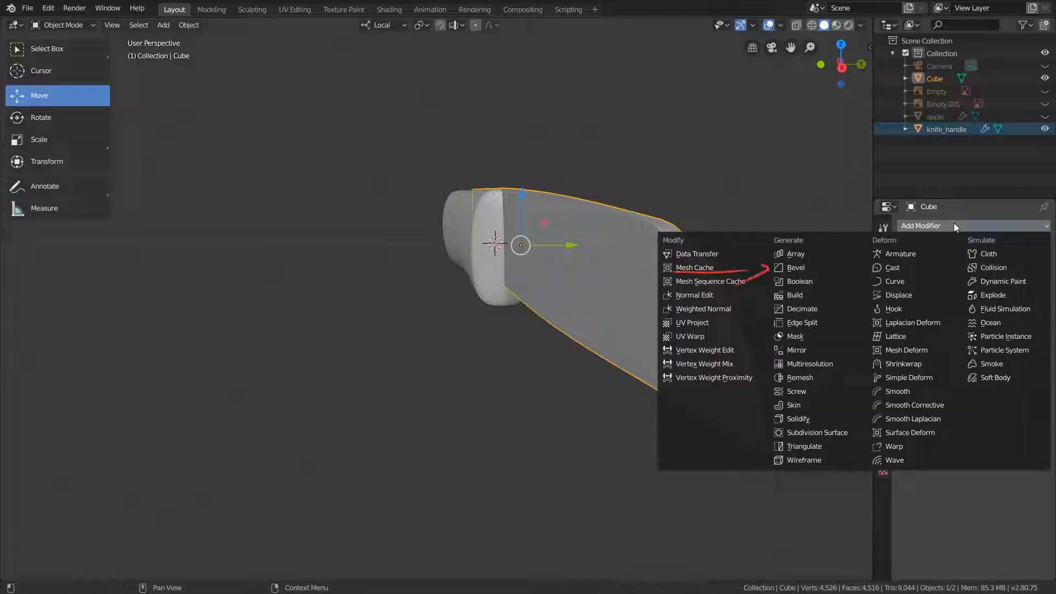
left_click(836, 268)
middle_click_drag(662, 220, 665, 192, "ctrl")
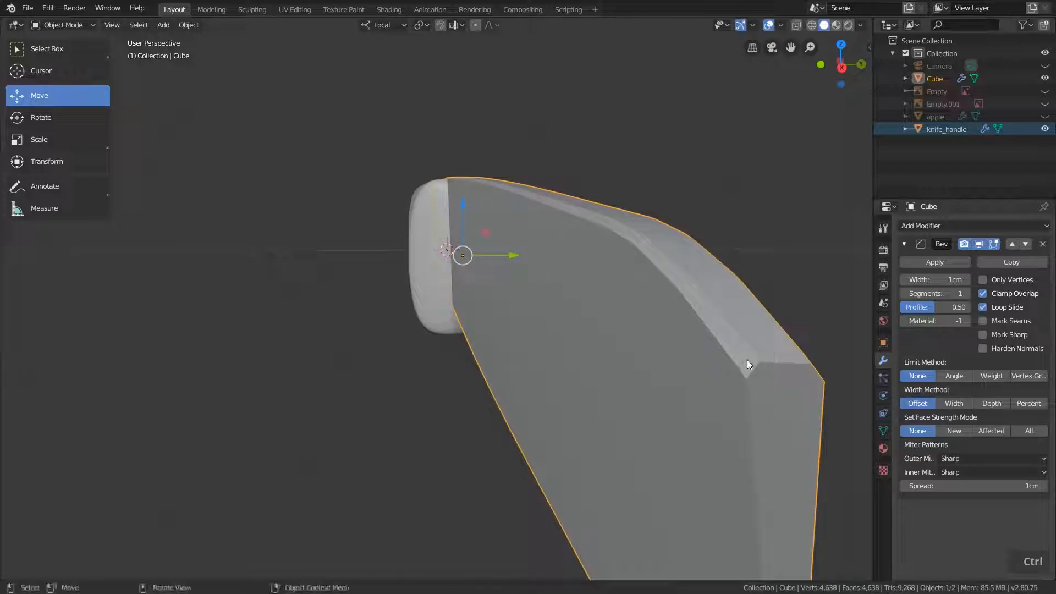
left_click(944, 279)
type("0.3")
key("Return")
left_click_drag(952, 279, 948, 280)
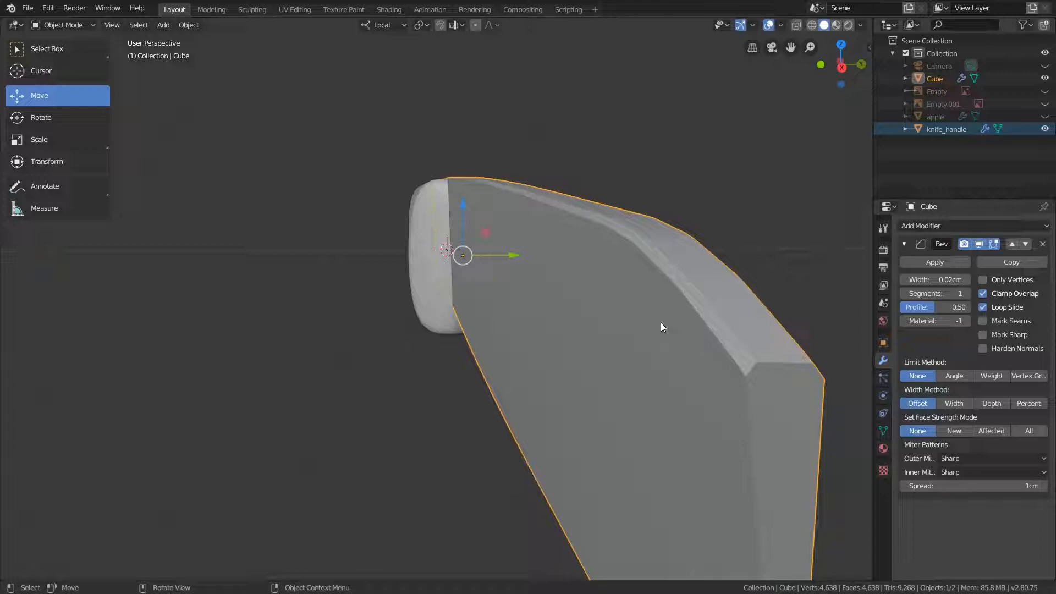
- Enable Harden Normals on the blade's Bevel modifier
double_click(983, 348)
left_click(983, 351)
left_click(984, 351)
left_click(983, 351)
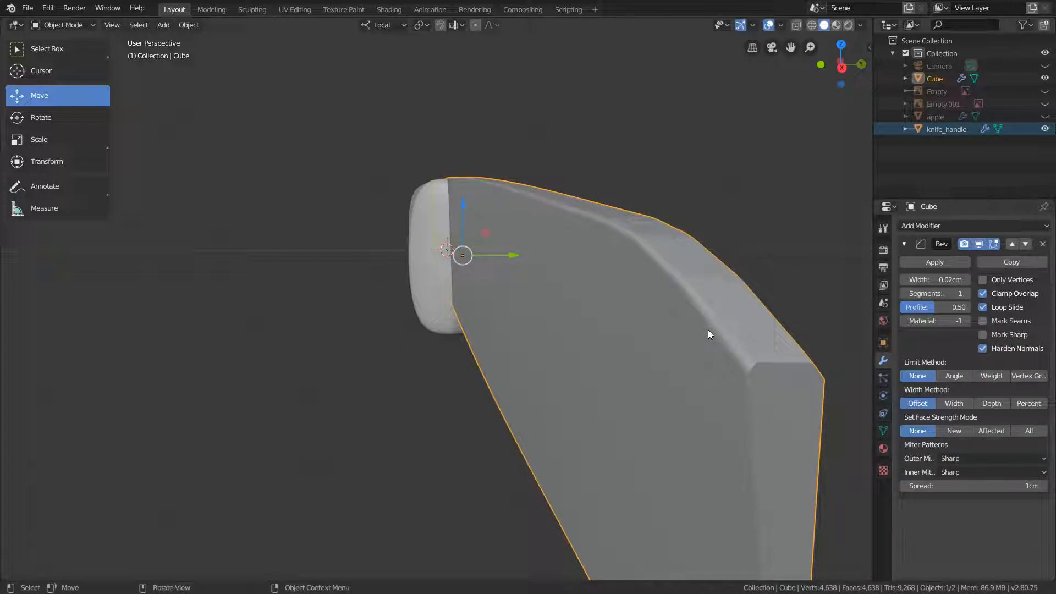
- Switch the blade's Auto Smooth off and on again to compare the shading
left_click(883, 429)
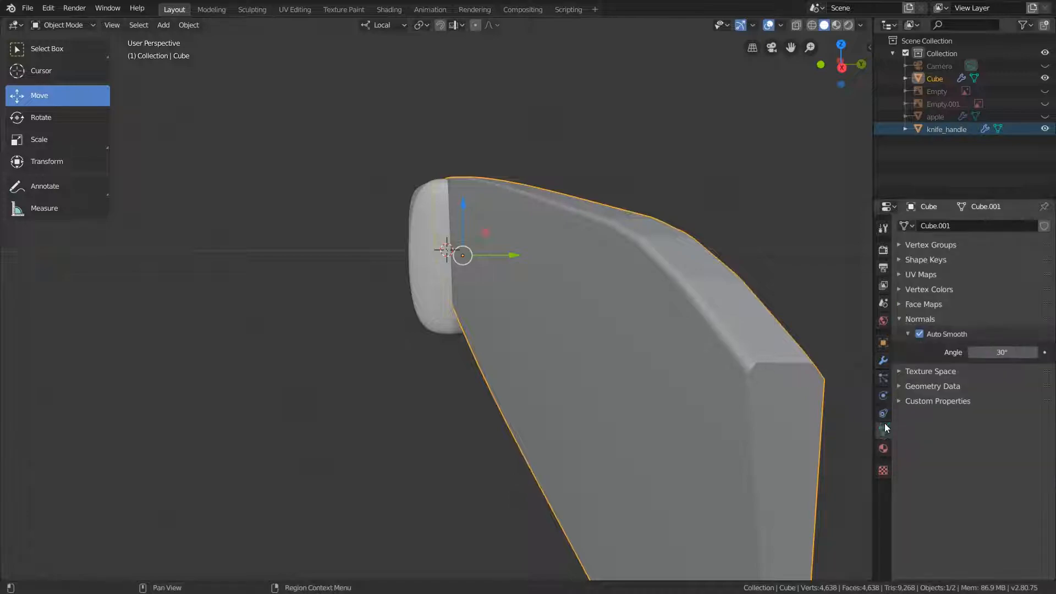
left_click(919, 334)
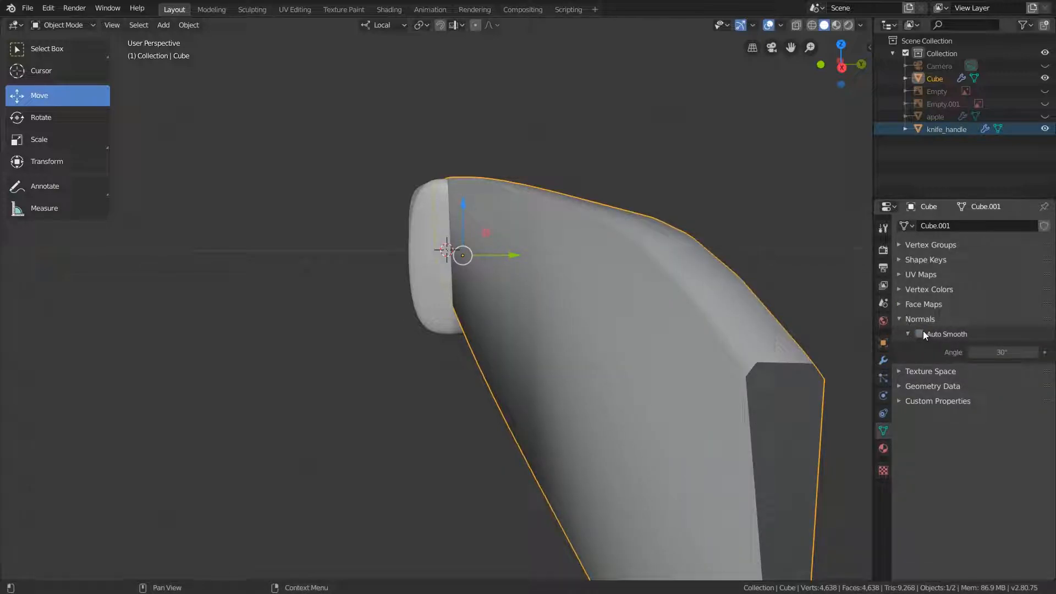
left_click(920, 334)
double_click(920, 334)
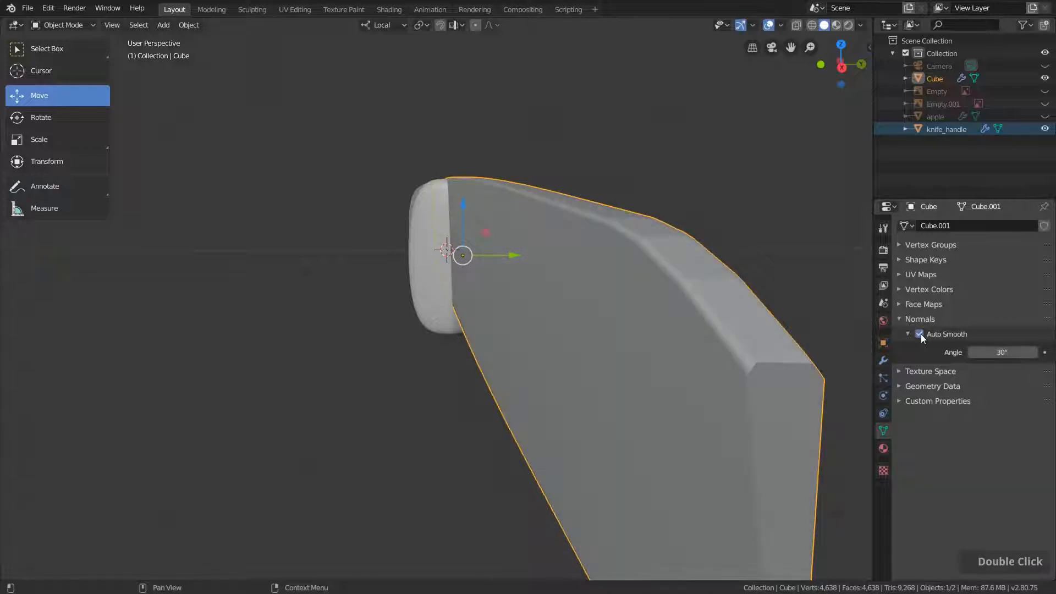
- Set the Bevel modifier's limit method to Angle, deselect everything and inspect the whole knife
left_click(883, 360)
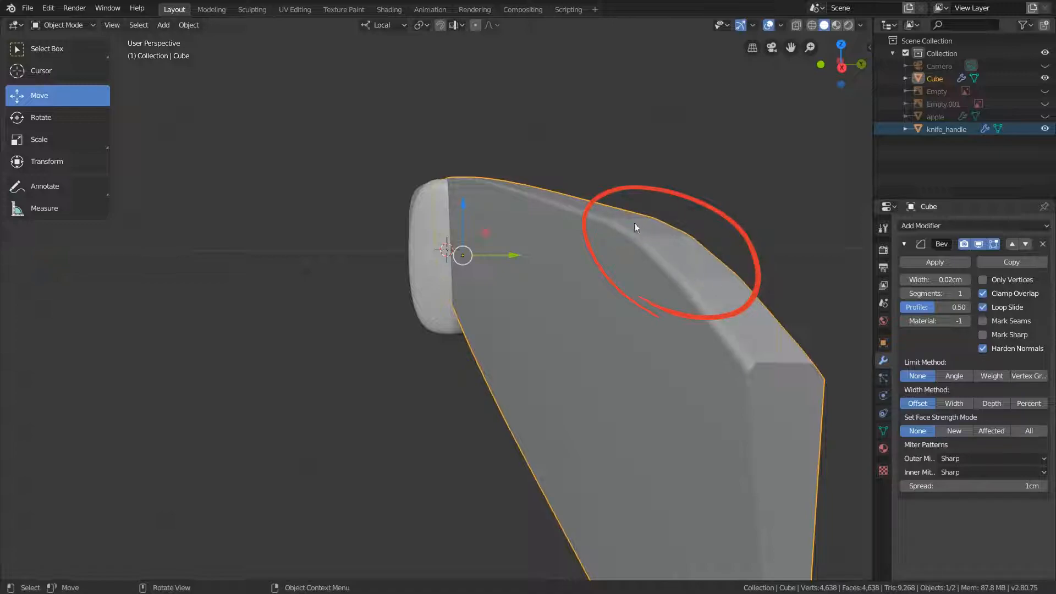
middle_click_drag(698, 334, 692, 334)
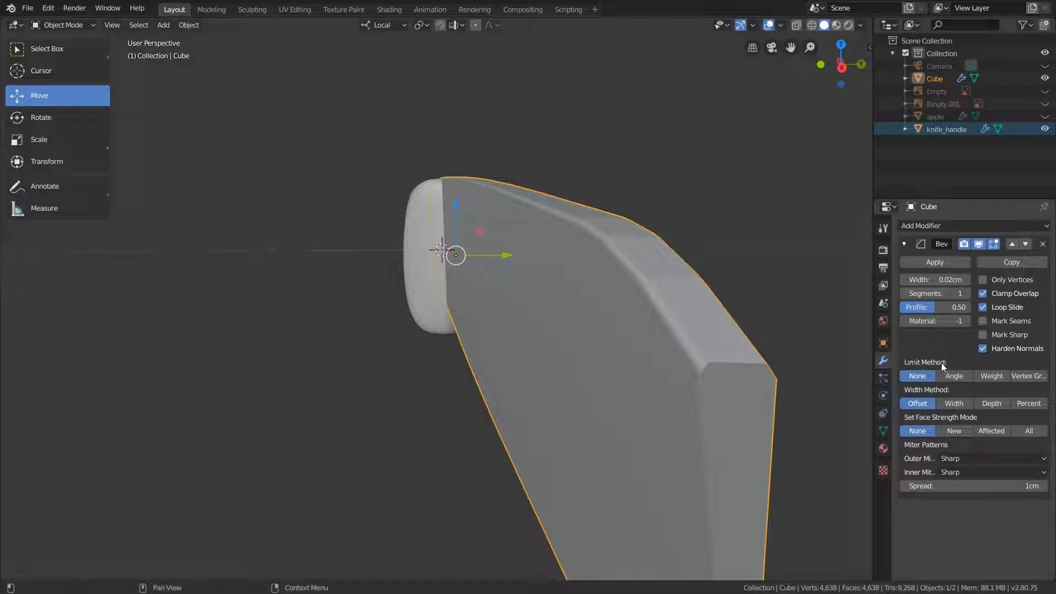
left_click(949, 376)
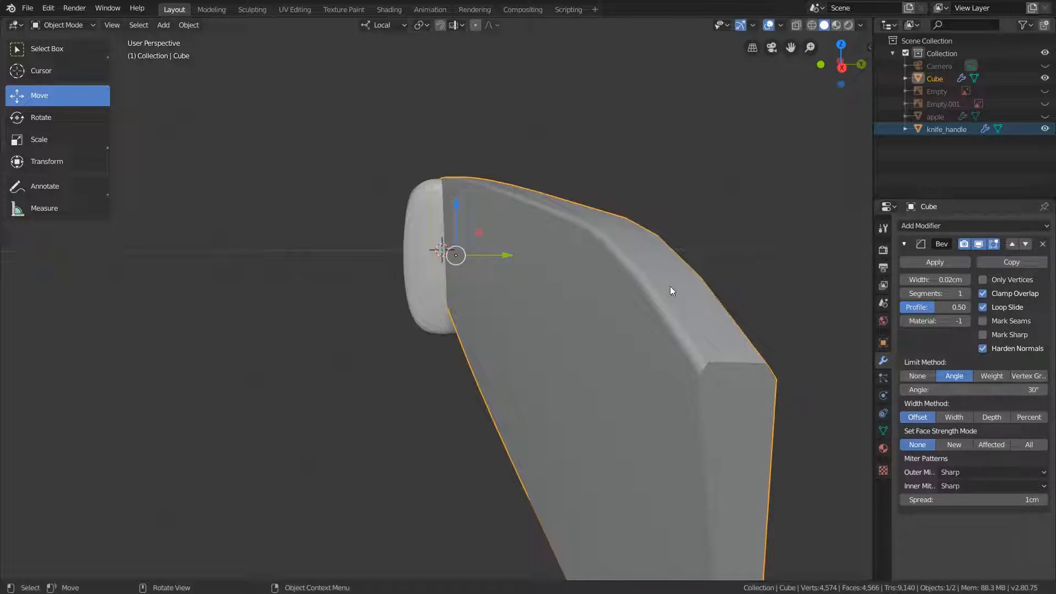
scroll(682, 299, "down", 1)
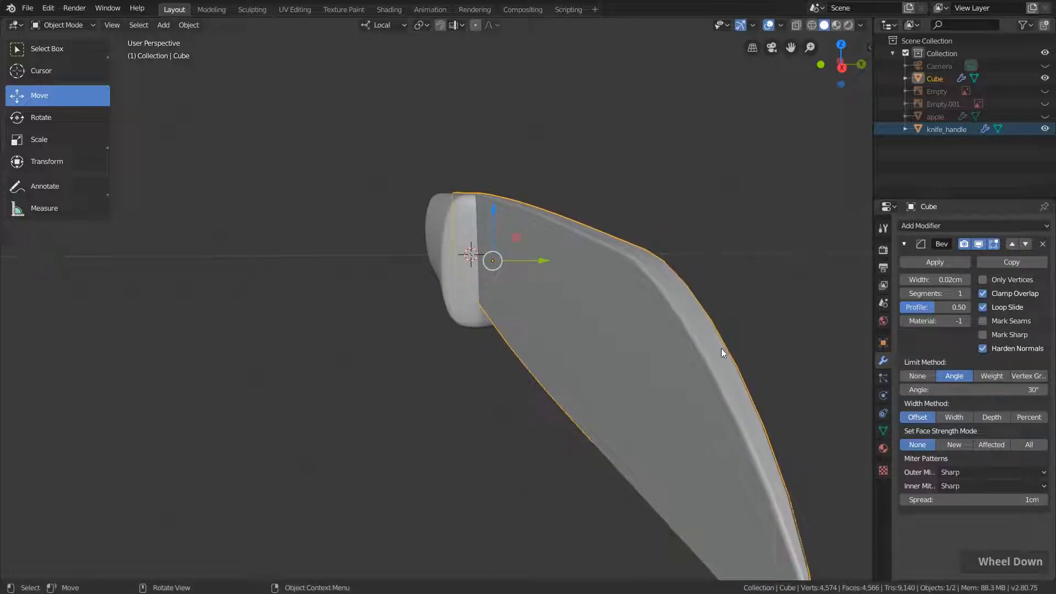
scroll(721, 349, "down", 1)
middle_click_drag(716, 371, 704, 334, "shift")
key("a")
key("a")
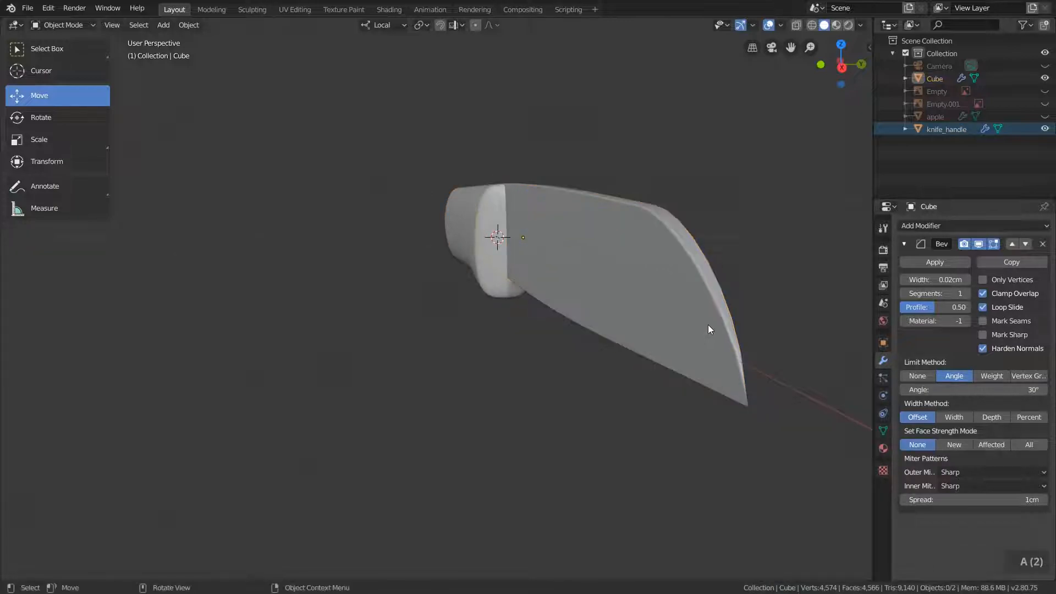
scroll(603, 268, "down", 1)
middle_click_drag(603, 268, 632, 282)
scroll(625, 258, "down", 3)
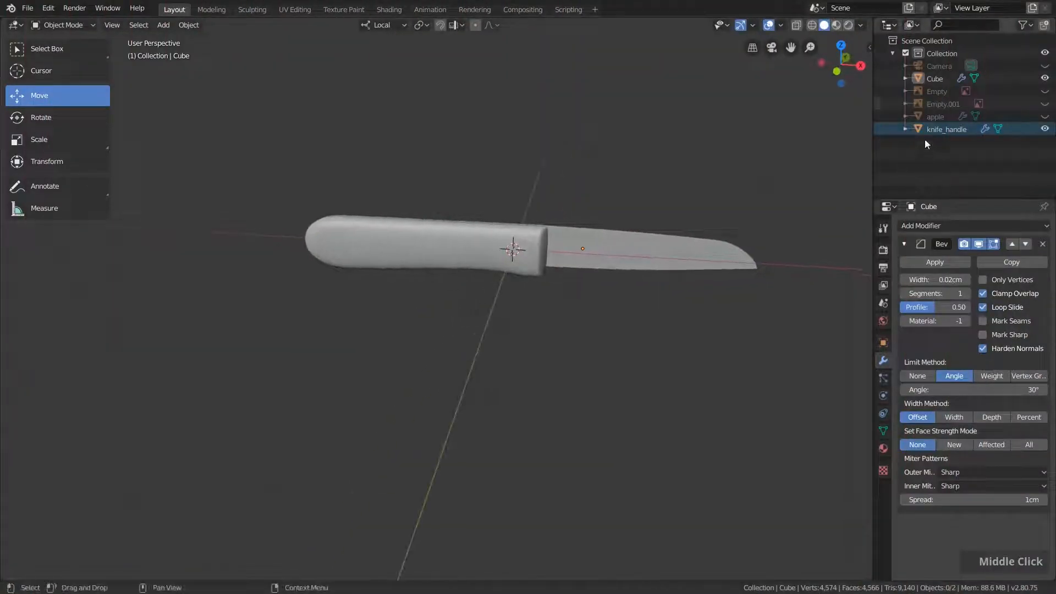
- Rename the blade object Cube to knife_blade and select it
left_click(946, 130)
double_click(935, 78)
type("knife_blade")
key("Return")
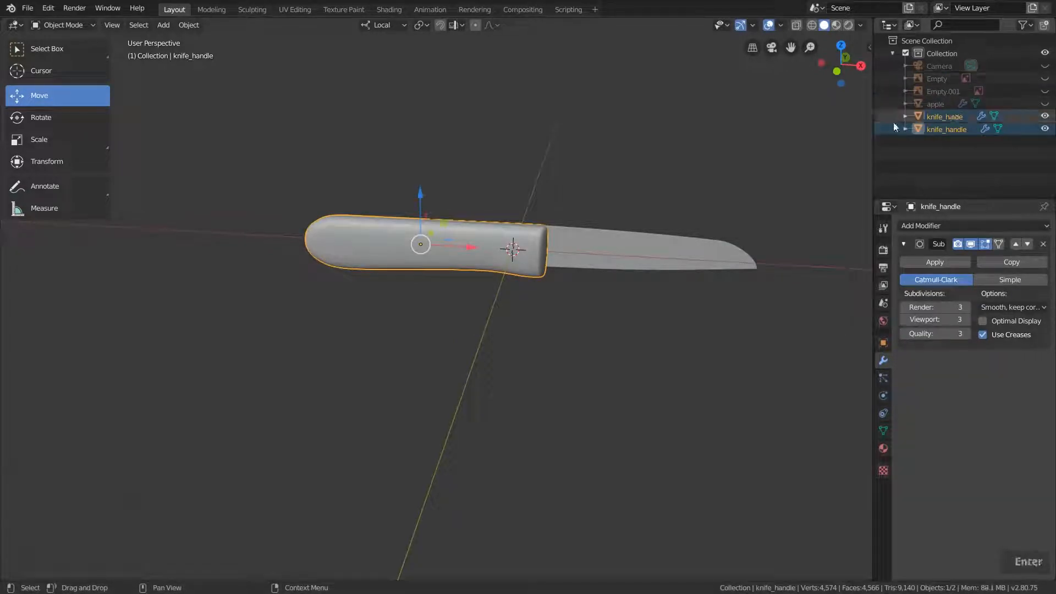
left_click(950, 115)
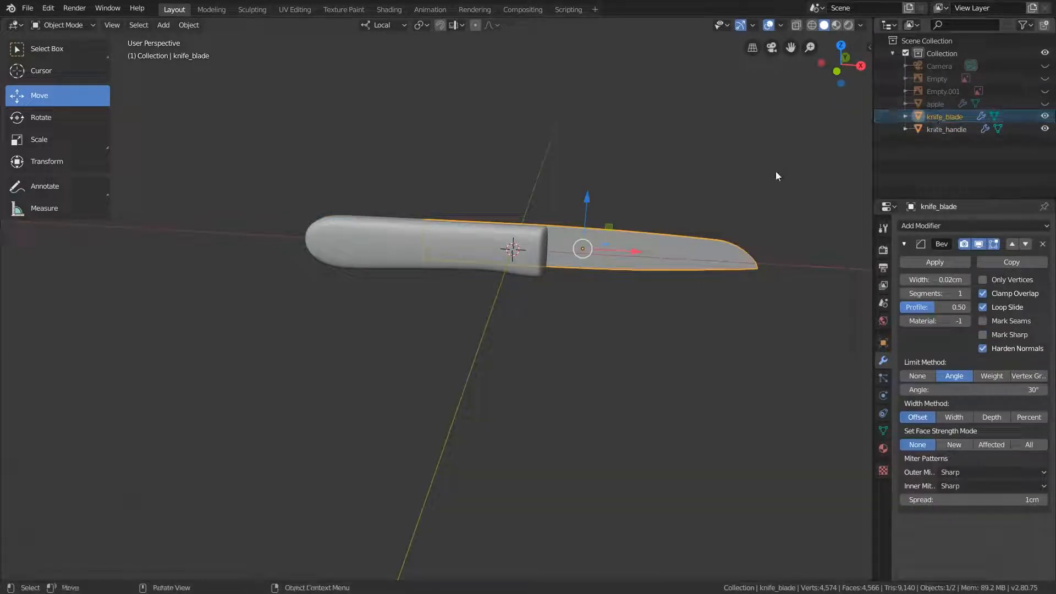
middle_click_drag(692, 194, 678, 204, "shift")
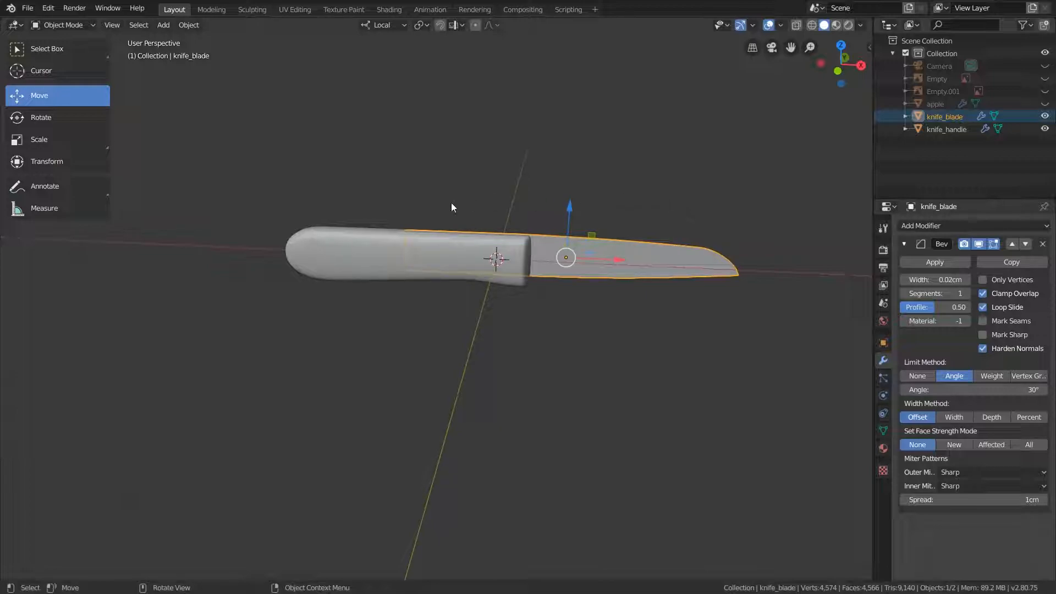
- Try moving the handle on its own, then cancel the move
left_click(363, 242)
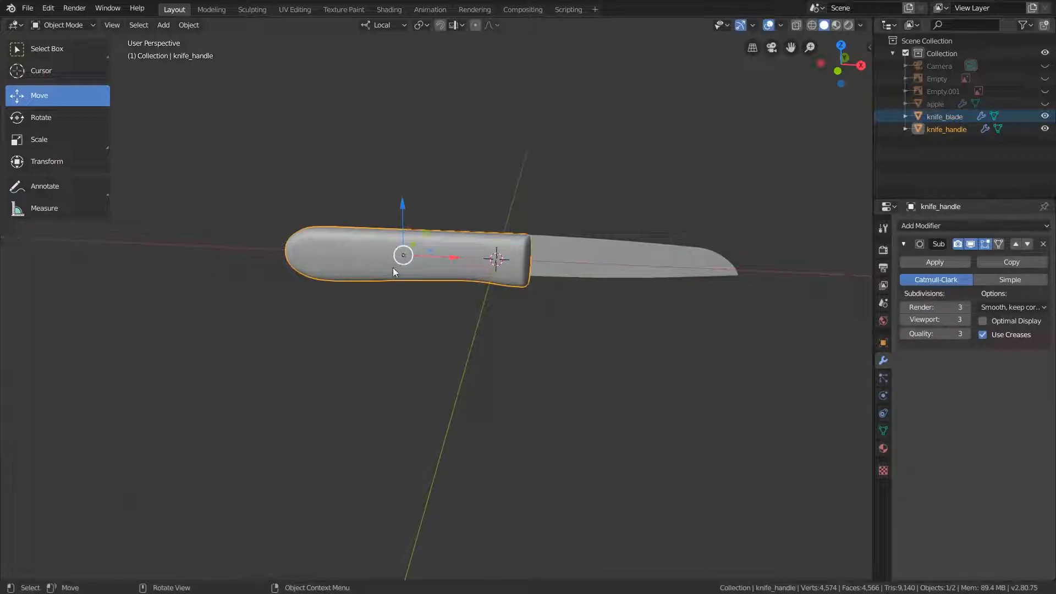
key("g")
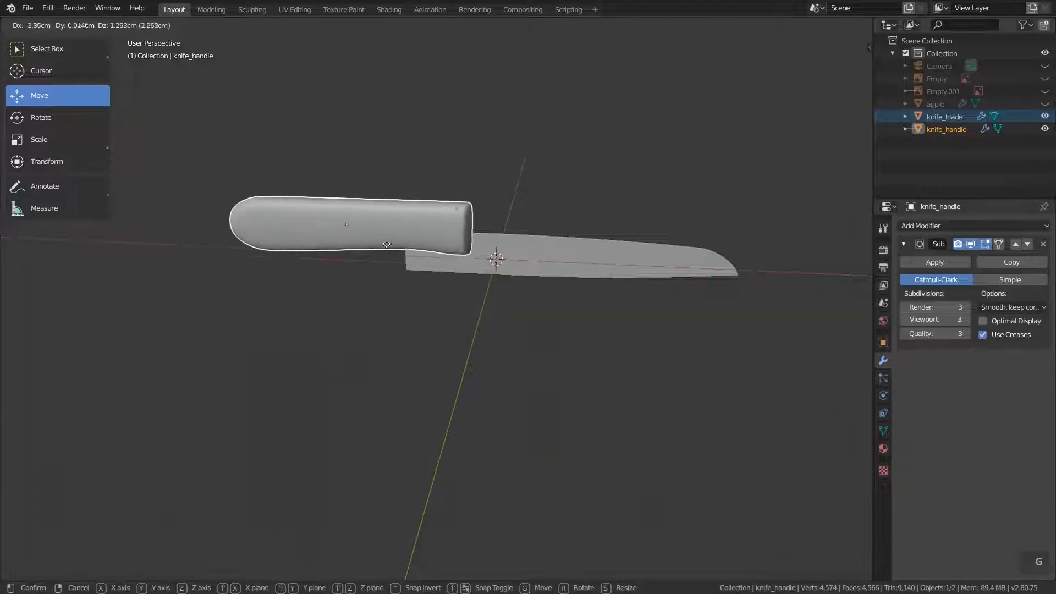
right_click(383, 243)
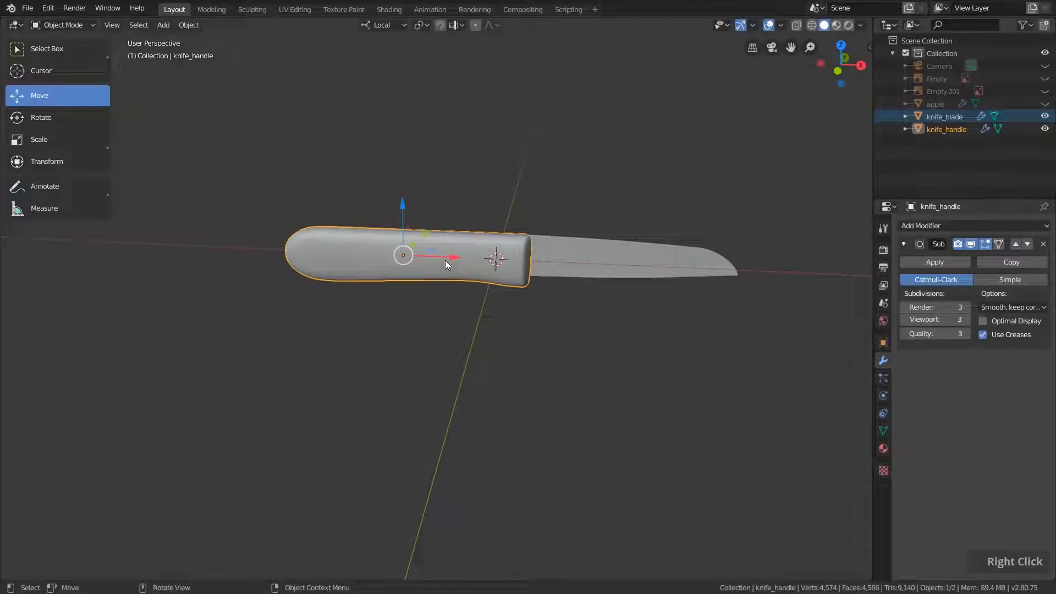
scroll(446, 264, "up", 1)
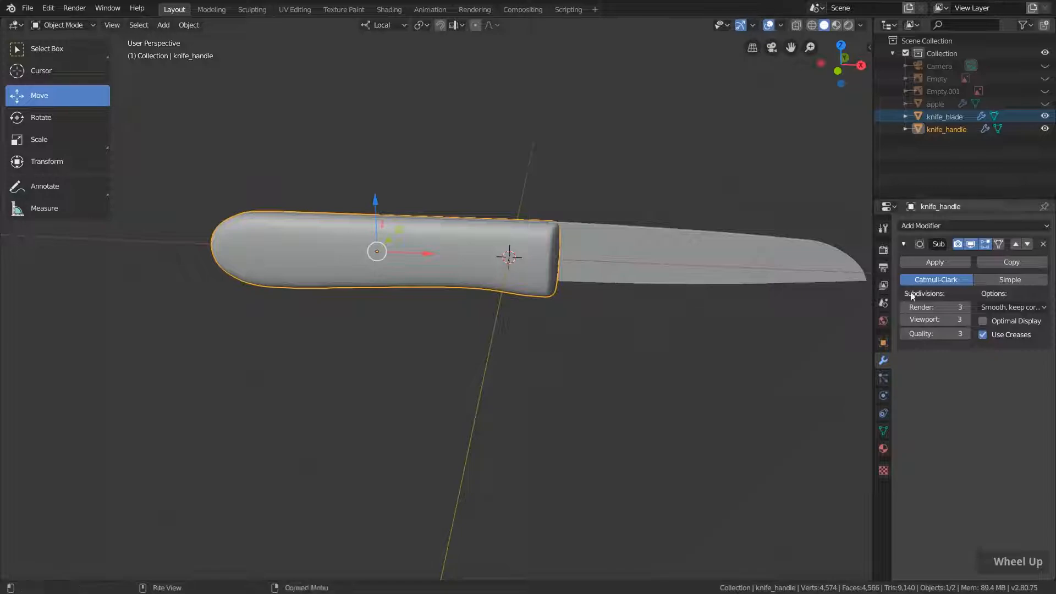
- Select the blade and the handle as the active object, and parent the blade to the handle as Object
left_click(707, 250)
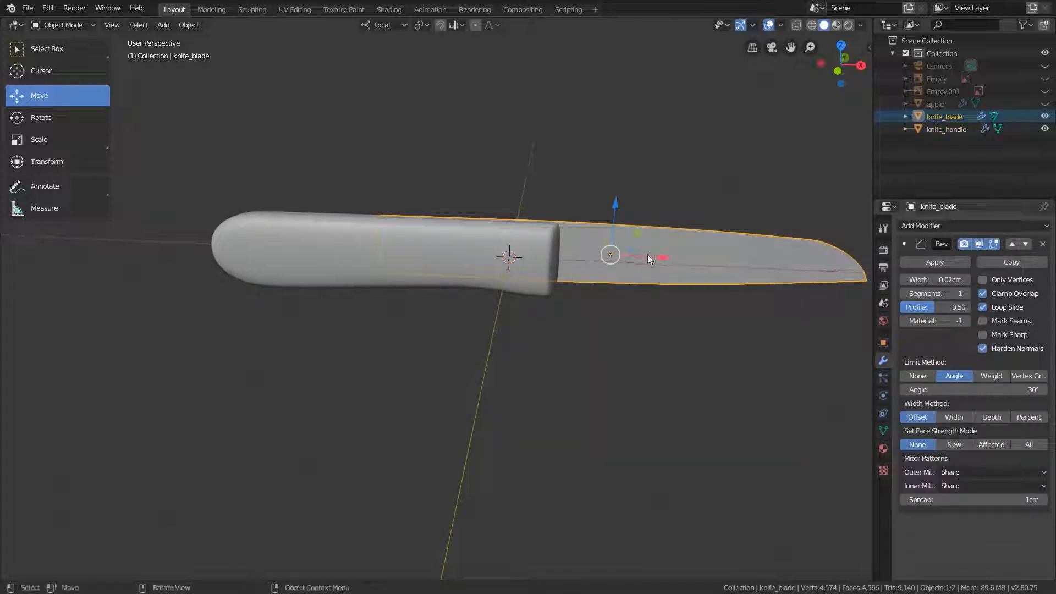
left_click(461, 250, "shift")
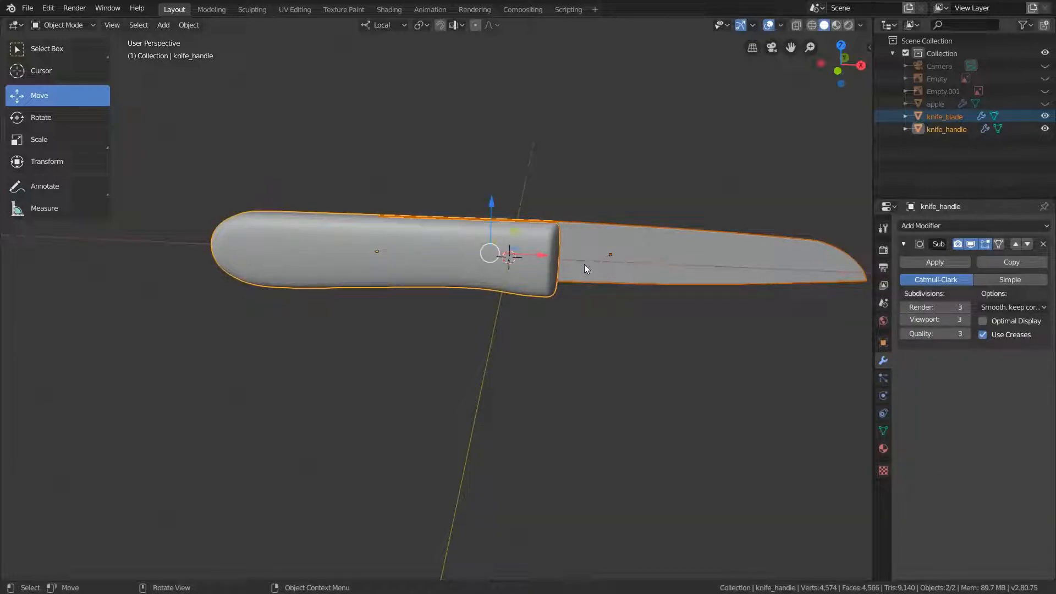
left_click(678, 273)
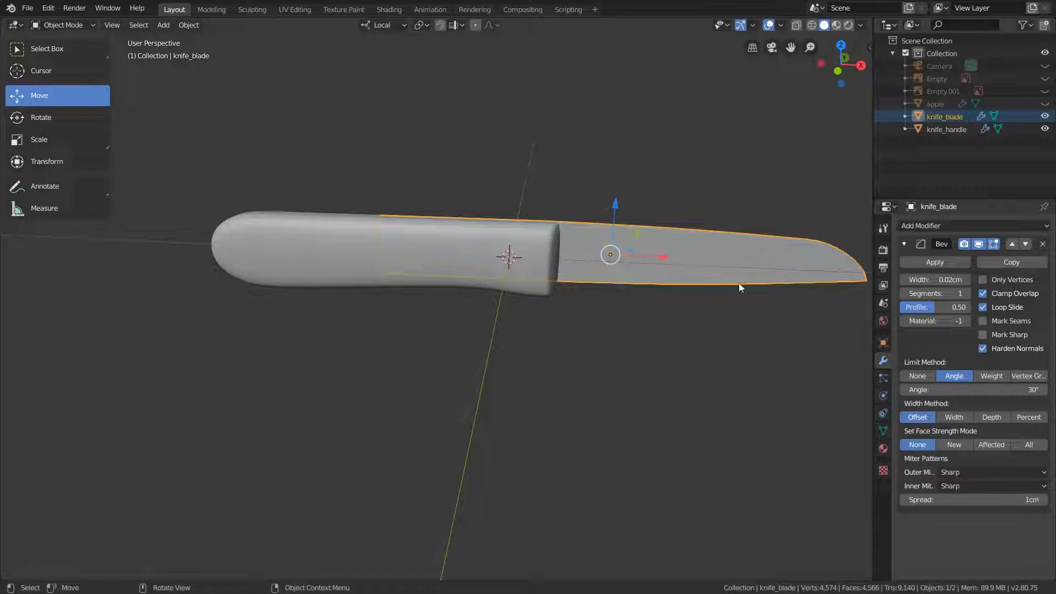
key("shift")
left_click(299, 243, "shift")
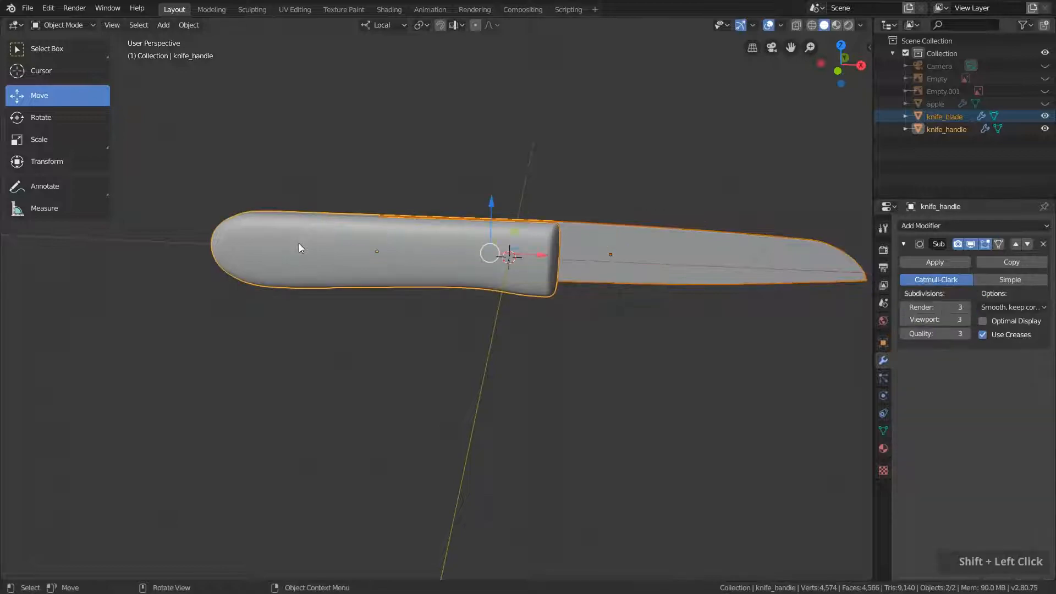
right_click(339, 180)
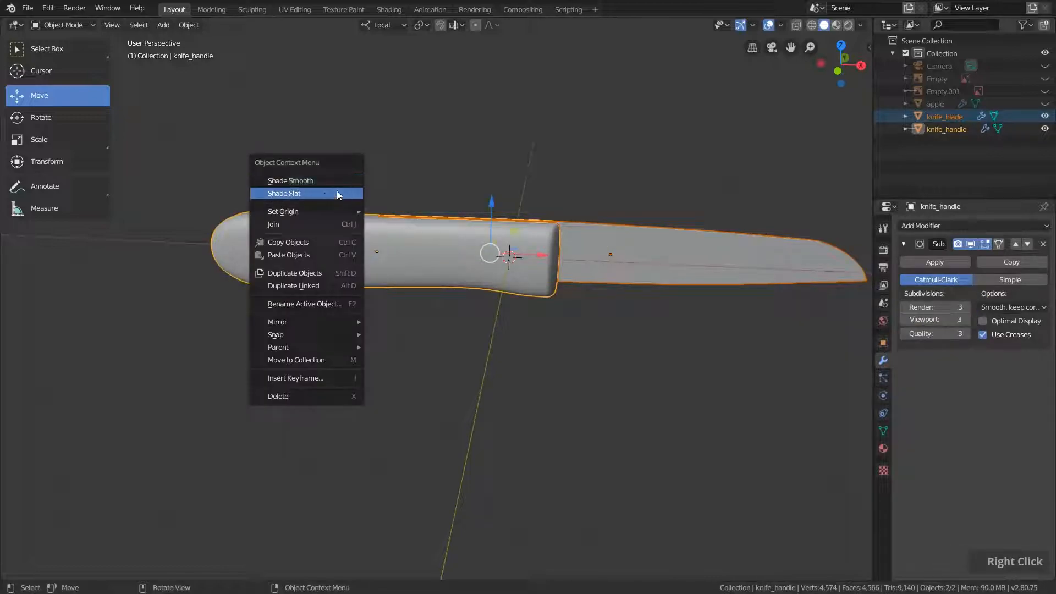
mouse_move(316, 349)
left_click(398, 350)
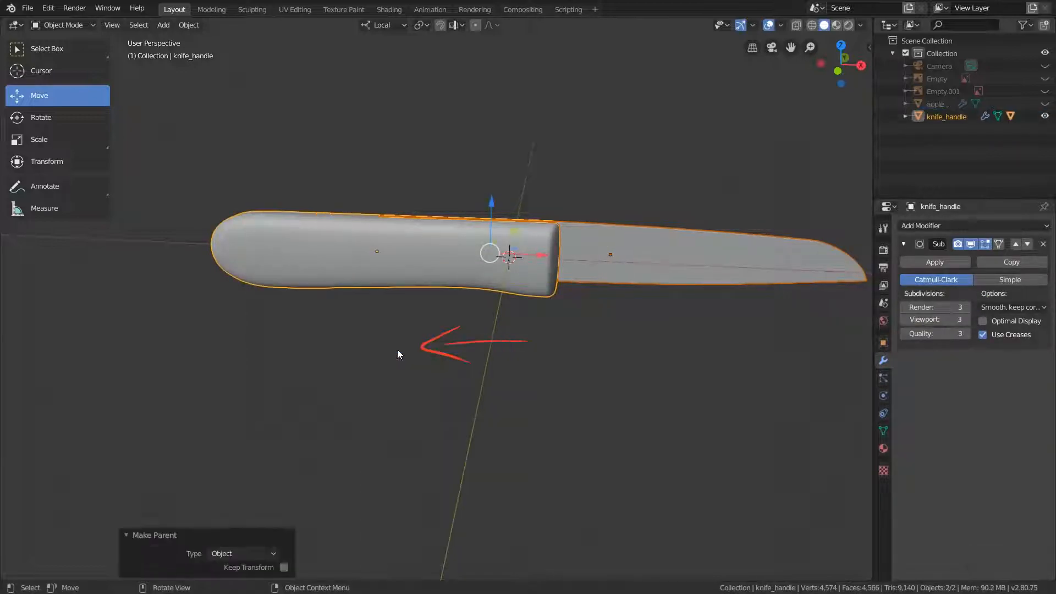
- Expand the knife_handle hierarchy to check the parented blade, then select the handle
left_click(906, 116)
left_click(956, 154)
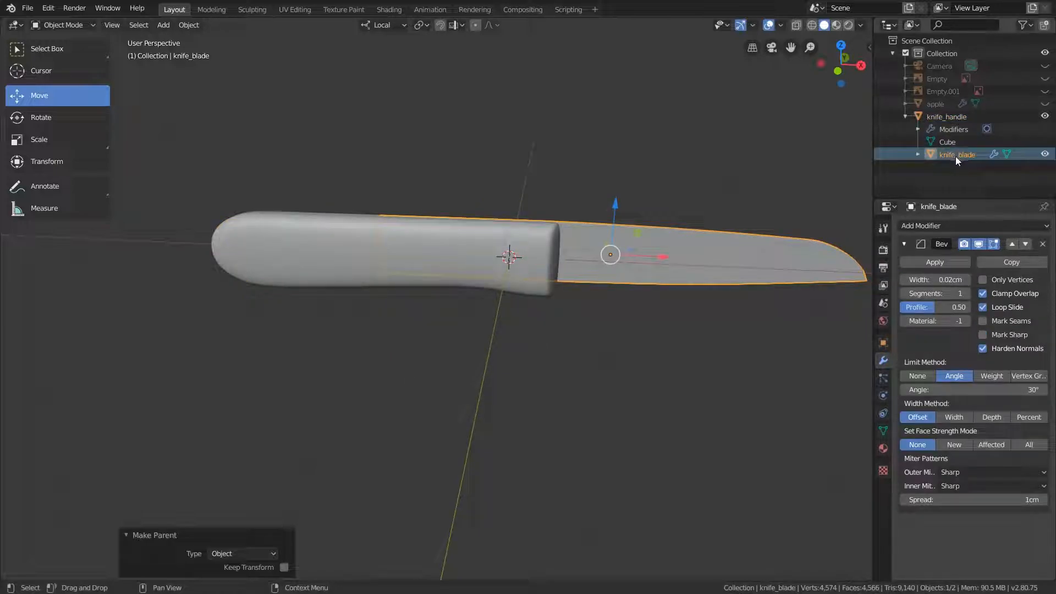
left_click(947, 117)
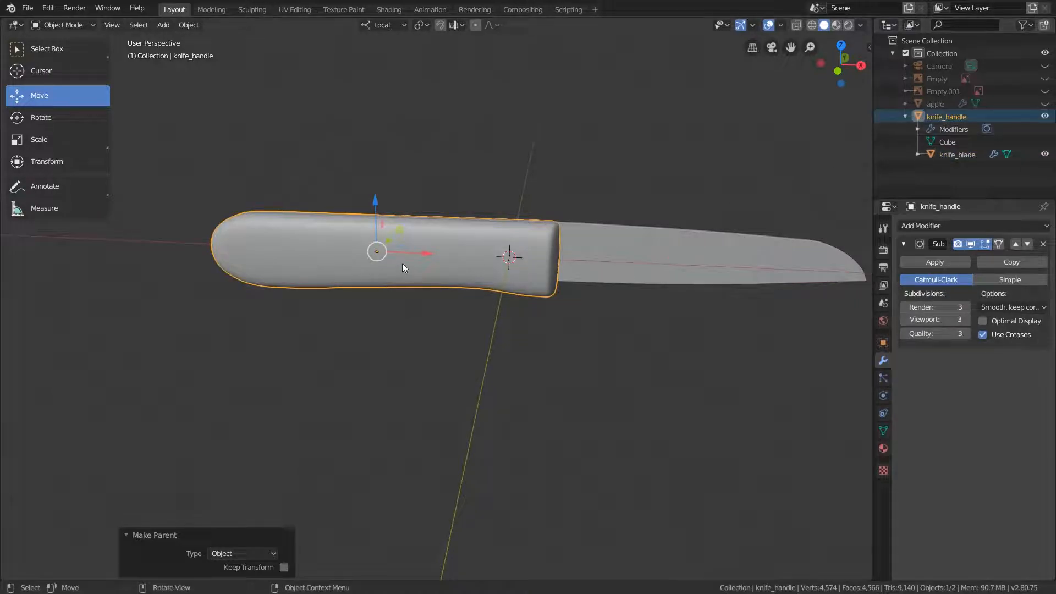
- Try moving and freely rotating the handle together with its parented blade, then cancel both transforms
key("g")
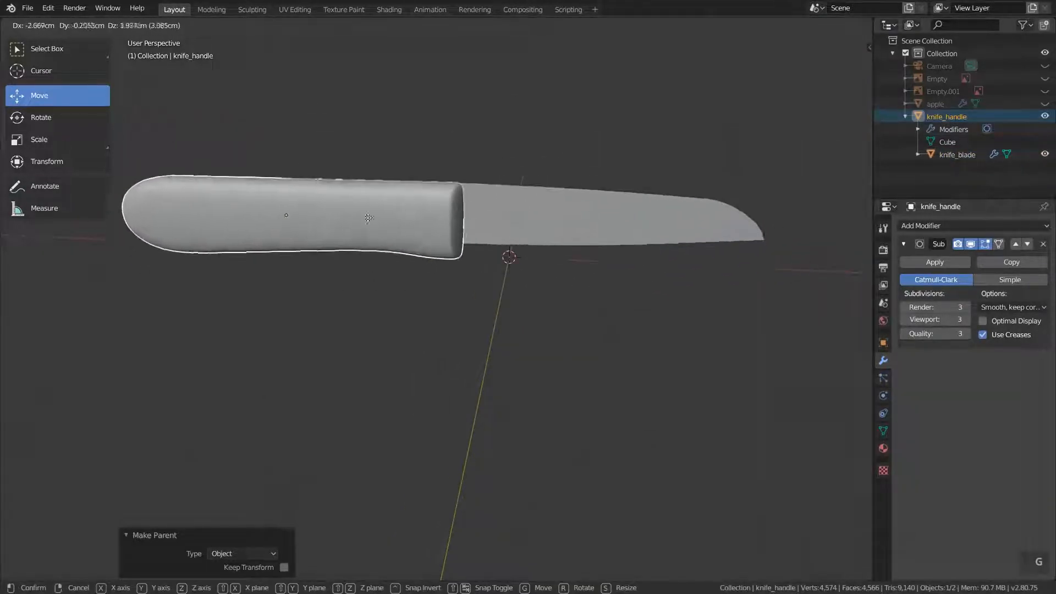
right_click(643, 255)
key("r")
key("r")
right_click(629, 269)
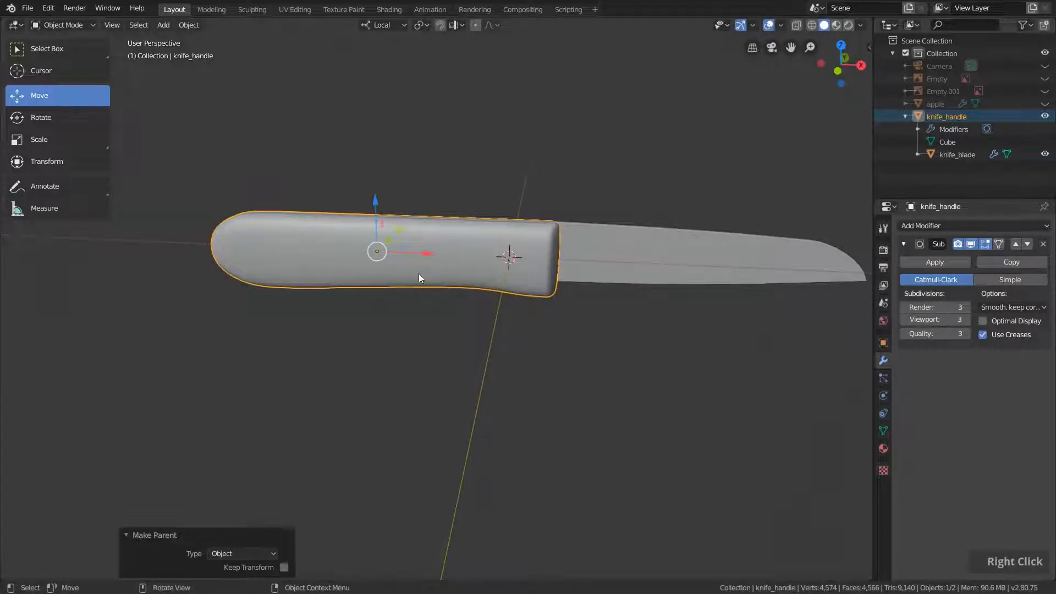
- Try moving the blade away from the handle and rotating the handle, then undo the blade's move
left_click(632, 258)
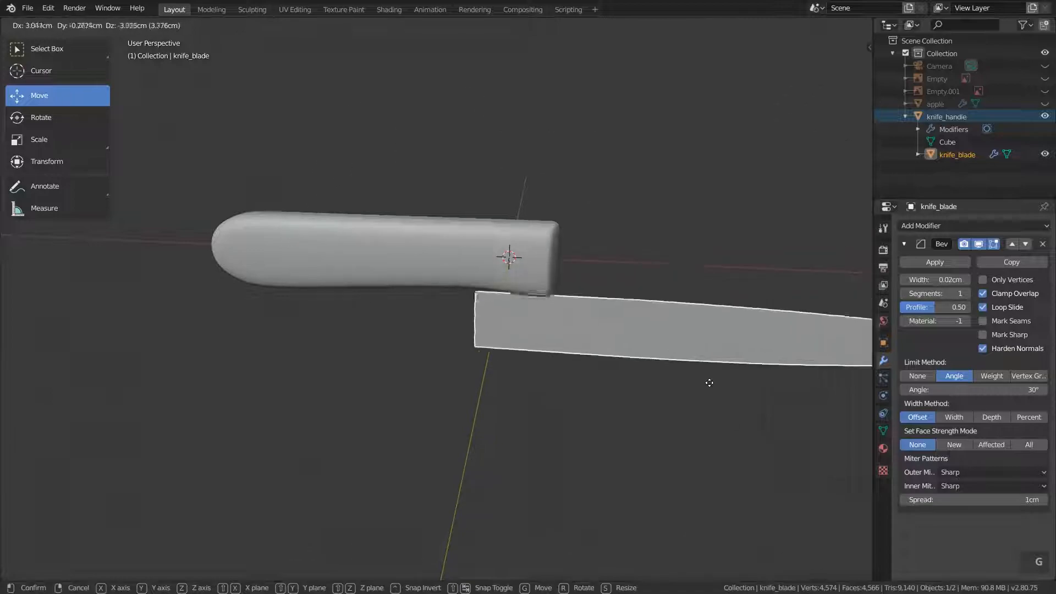
left_click(697, 105)
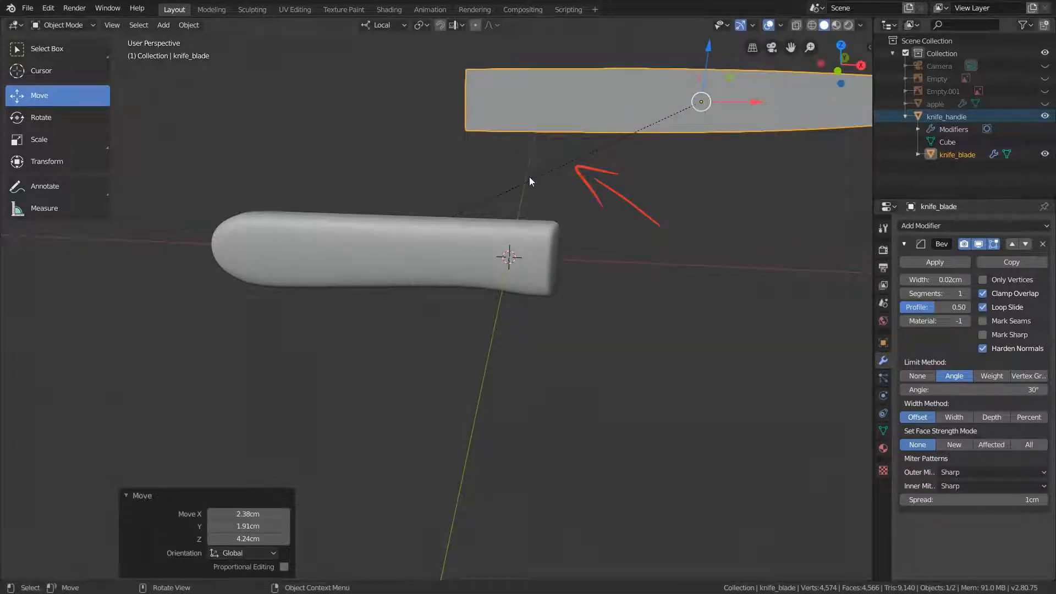
left_click(409, 235)
key("r")
key("r")
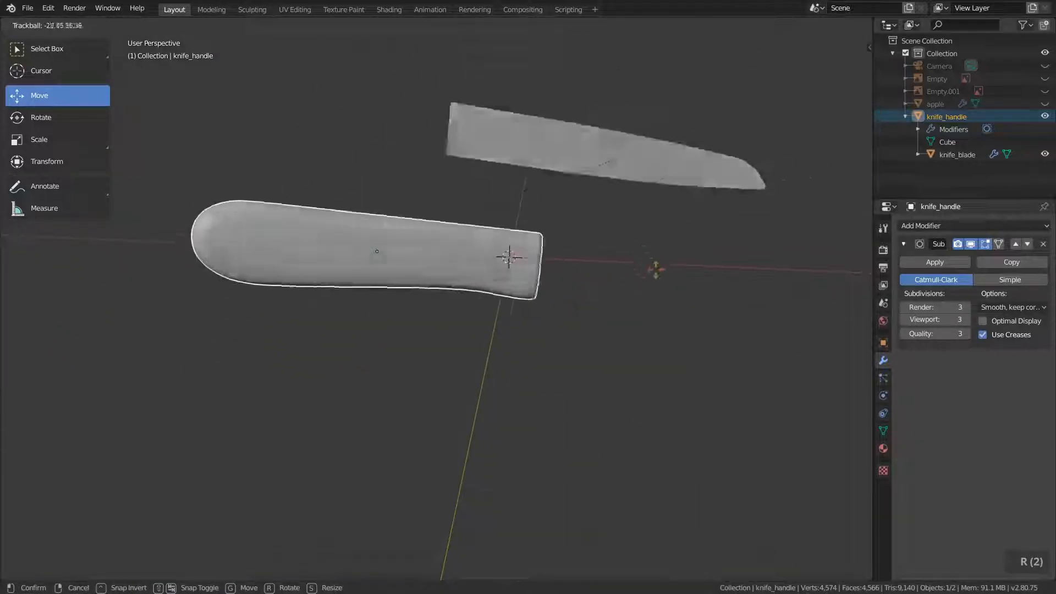
right_click(637, 300)
key("ctrl+z")
key("ctrl+z")
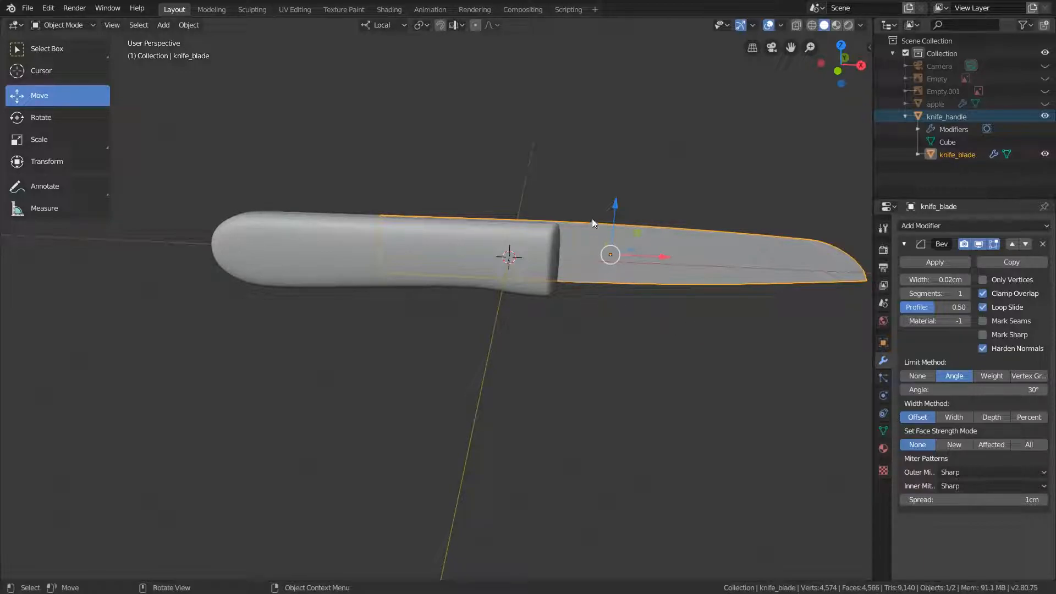
- Unhide the apple and move it 8.35 cm along its local Y axis, away from the knife
right_click(590, 201)
mouse_move(589, 197)
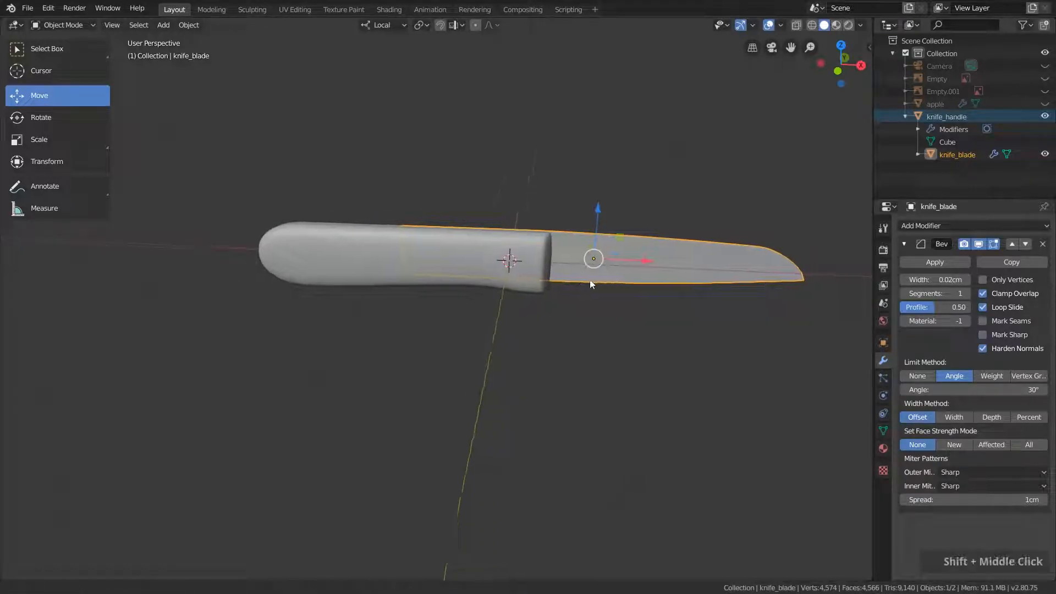
mouse_move(592, 283)
middle_mouse_down("shift")
mouse_move(565, 284)
mouse_move(589, 285)
middle_mouse_up("shift")
left_click(426, 269)
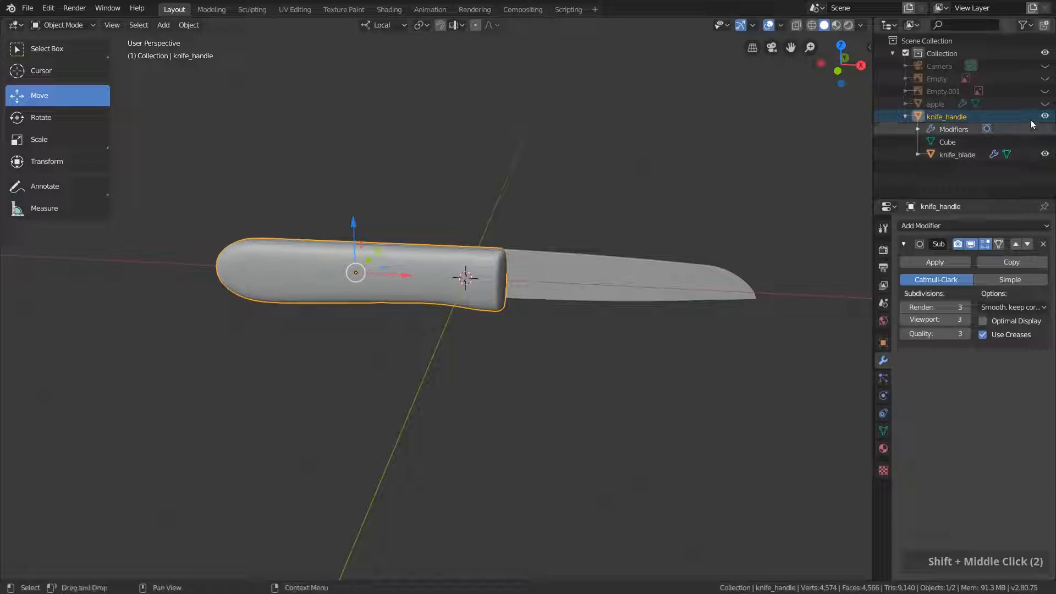
left_click(1045, 104)
scroll(527, 252, "down", 2)
left_click(529, 250)
middle_click_drag(529, 250, 509, 267)
left_click_drag(508, 266, 704, 246)
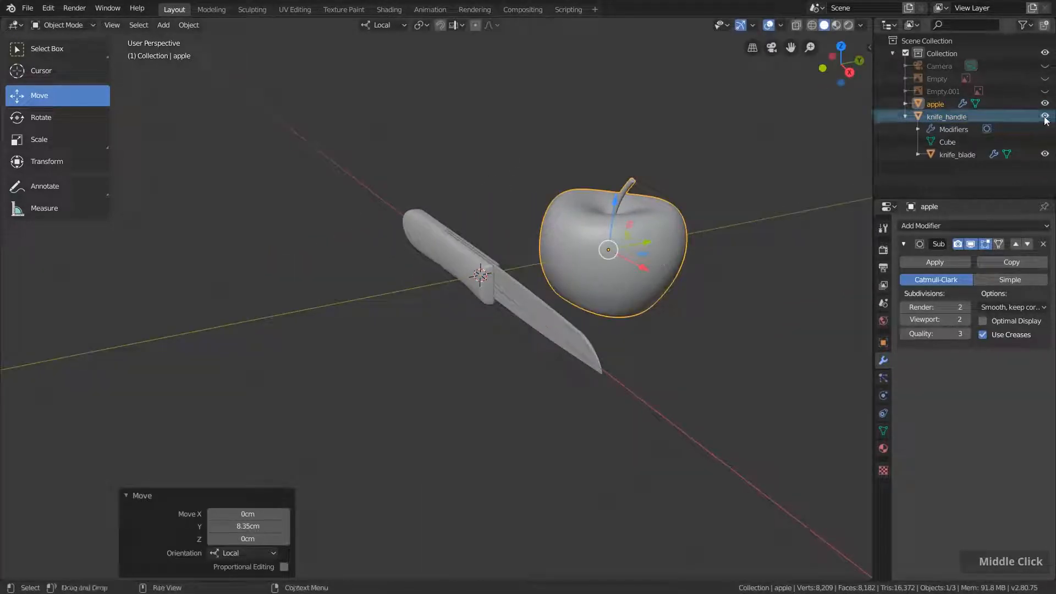
- Unhide the two reference images, Empty and Empty.001, and delete them
left_click(1045, 92)
left_click(1045, 80)
left_click(934, 80)
left_click(935, 91, "shift")
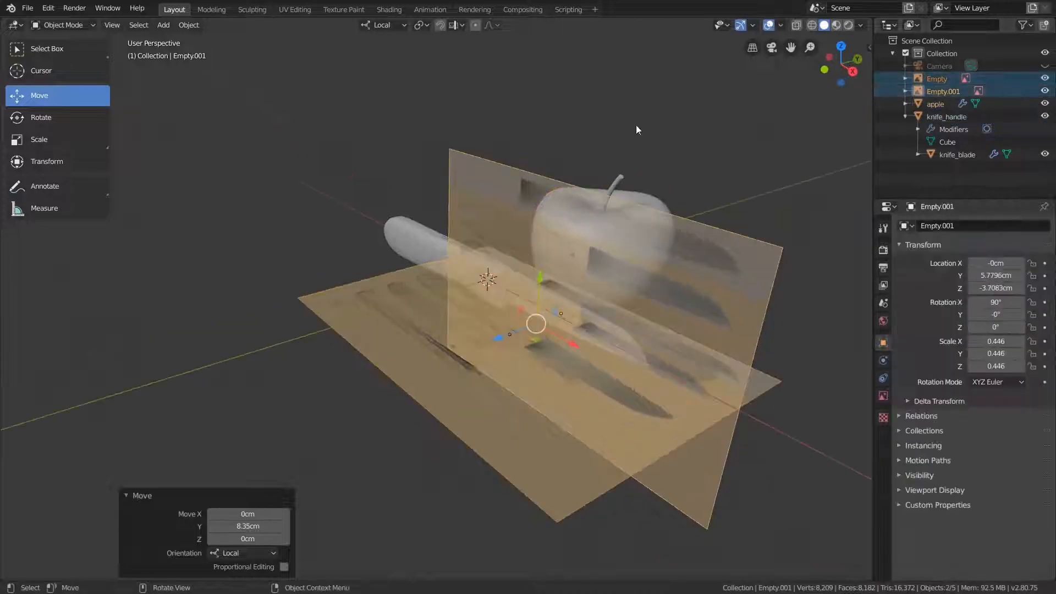
key("x")
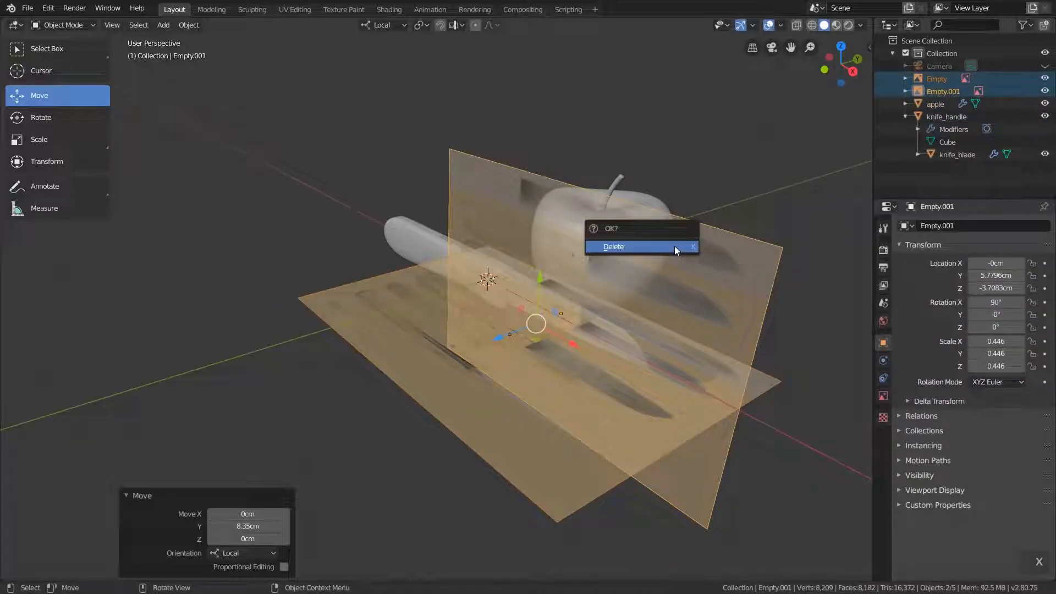
left_click(675, 251)
middle_click_drag(675, 247, 642, 262, "shift")
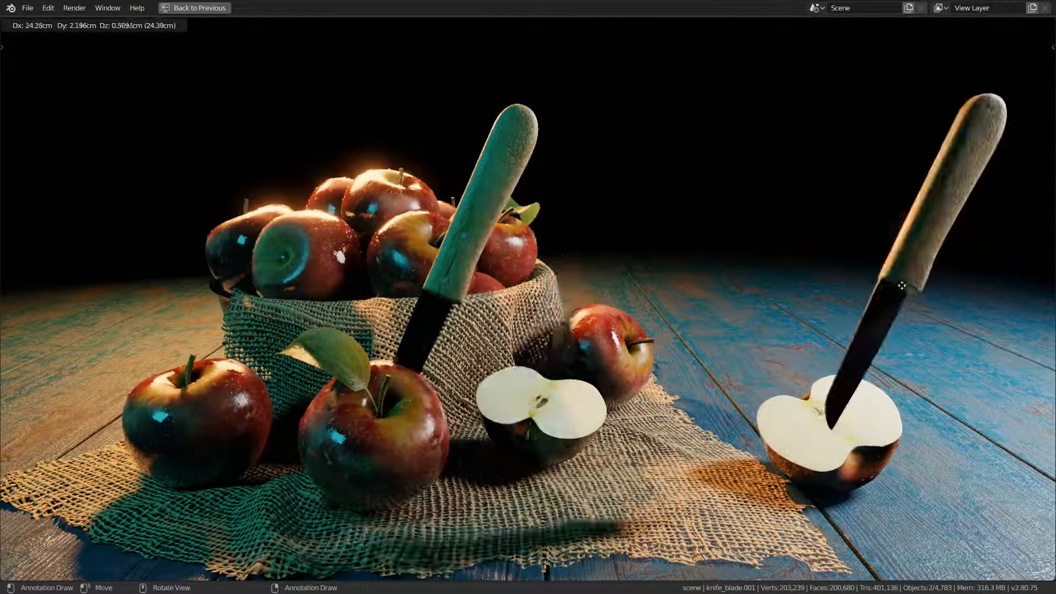
- In the rendered apple scene, rotate the duplicated knife freely and stand it upright in the cloth beside the cut apple
key("r")
left_click(832, 380)
key("r")
key("r")
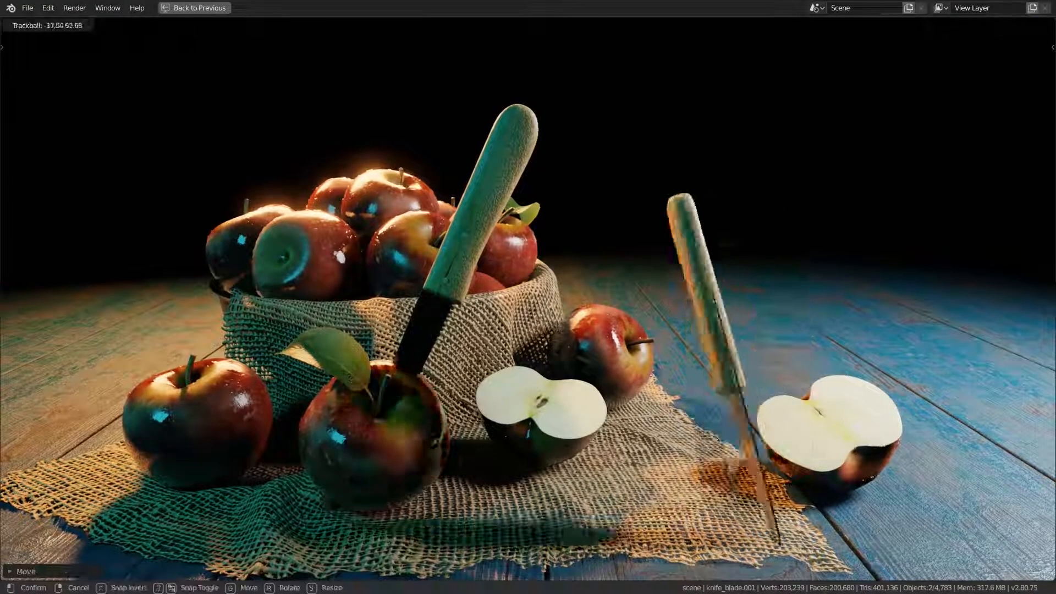
left_click(751, 440)
key("g")
left_click(751, 429)
- Duplicate the knife and place the freely rotated copy tilted into the leftmost whole apple
key("shift+d")
left_click(236, 385)
key("r")
key("r")
left_click(416, 319)
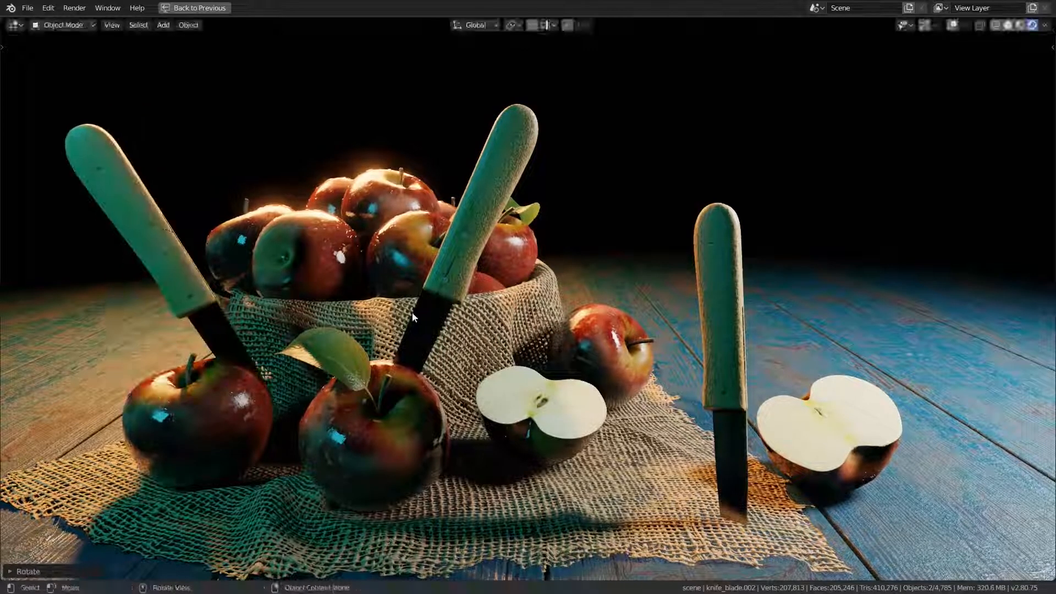
key("g")
left_click(342, 373)
- Duplicate the knife again and rotate the copy to a new tilt for the cut apple on the wooden floor
key("shift+d")
left_click(814, 385)
key("r")
key("r")
left_click(827, 424)
key("r")
left_click(808, 448)
- Reposition the new copy, including along the Y axis, so its blade sticks into the cut apple on the wooden floor
key("g")
left_click(1023, 468)
key("g")
key("y")
left_click(985, 456)
key("g")
left_click(942, 399)
- Duplicate the knife and place the freely rotated copy in the cut apple lying on the cloth
key("shift+d")
key("r")
key("r")
left_click(565, 349)
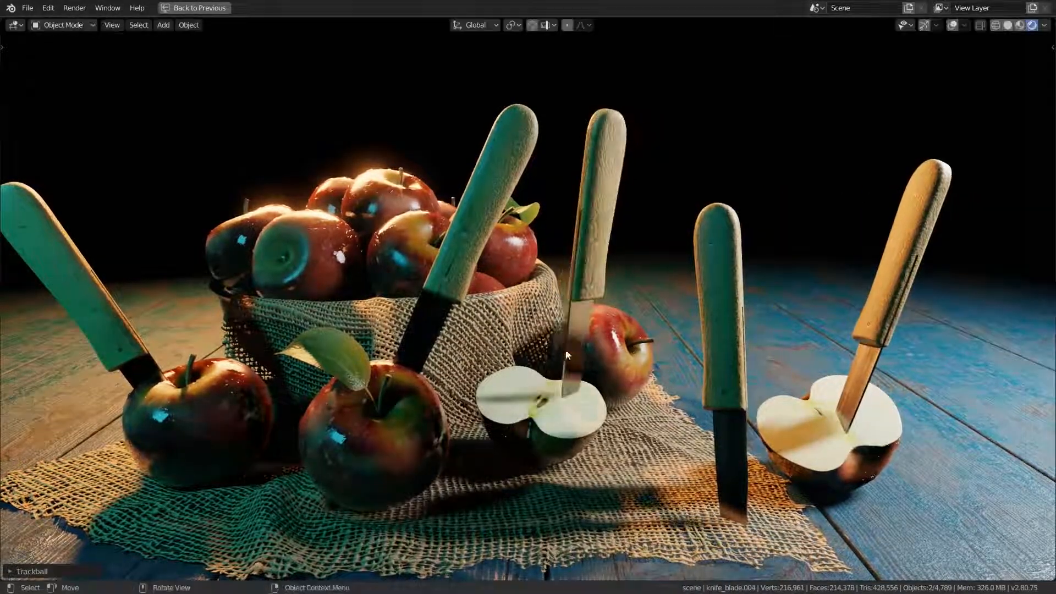
key("g")
left_click(569, 407)
- Duplicate the knife and place the freely rotated copy nearly upright in the leftmost whole apple
key("shift+d")
left_click(192, 405)
key("r")
key("r")
left_click(283, 347)
left_click(314, 304)
- Duplicate the knife and stand the rotated copy in the cloth between the front whole apple and the cut apple
key("shift+d")
left_click(564, 426)
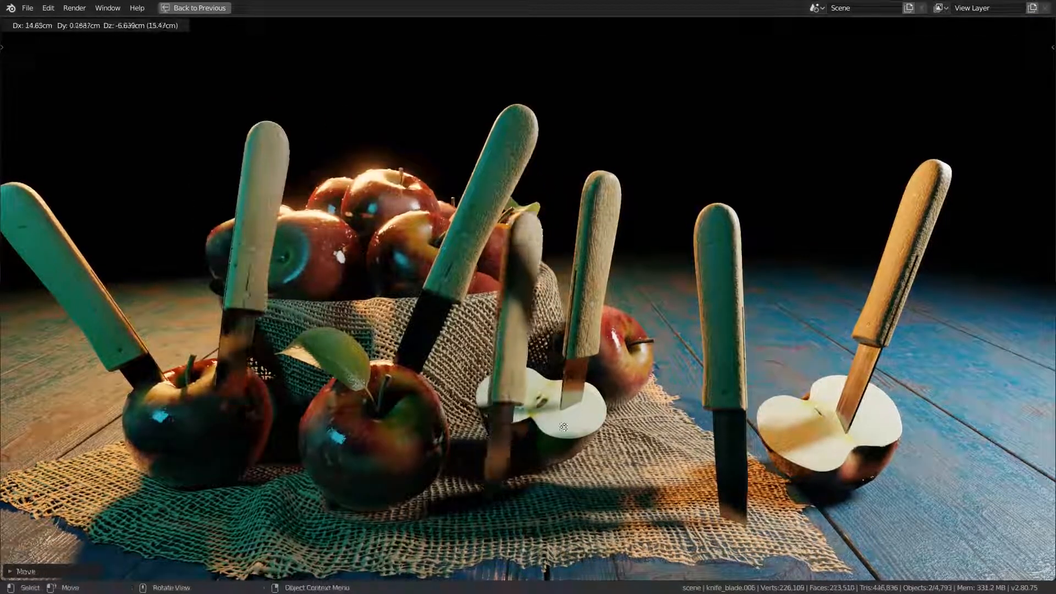
left_click(633, 432)
key("r")
left_click(556, 391)
key("g")
left_click(644, 465)
- Duplicate the knife, rotate the copy freely and move it near the cut apple on the wooden floor
key("shift+d")
left_click(789, 396)
key("r")
key("r")
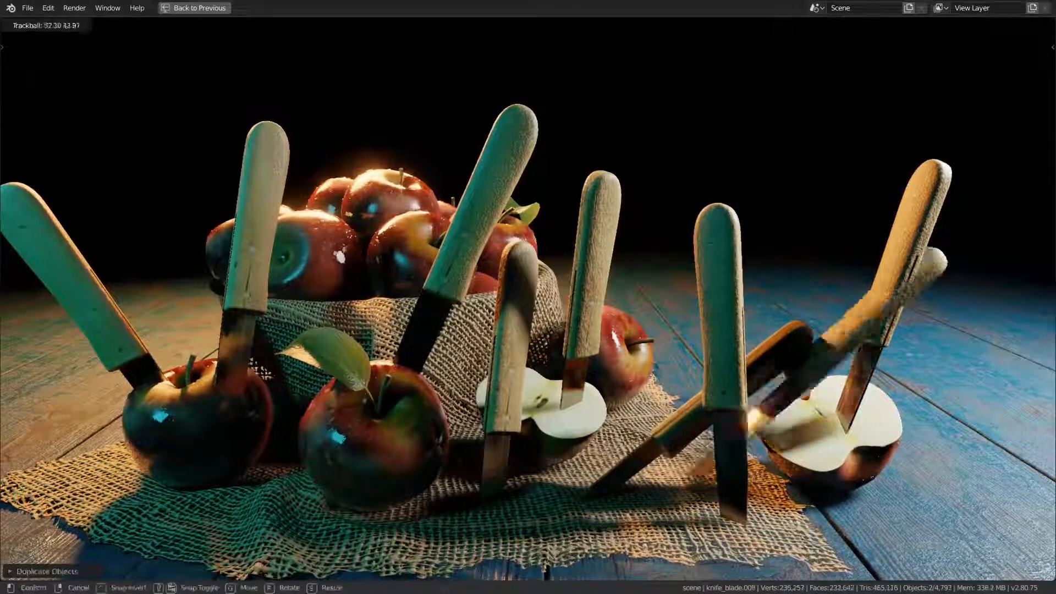
left_click(1014, 421)
key("g")
left_click(962, 420)
- Duplicate the knife once more toward the basket of apples and rotate the copy freely
key("shift+d")
left_click(292, 309)
key("r")
key("r")
left_click(360, 391)
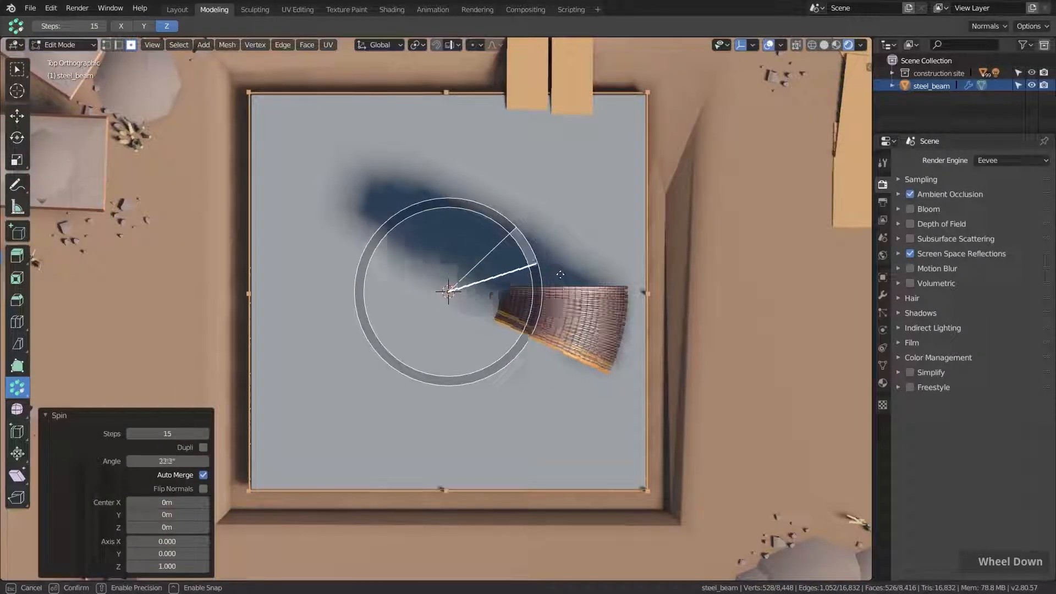
- Spin the steel beam 336° around the Z axis in 15 steps to form a ring of arches
left_click_drag(560, 274, 493, 195)
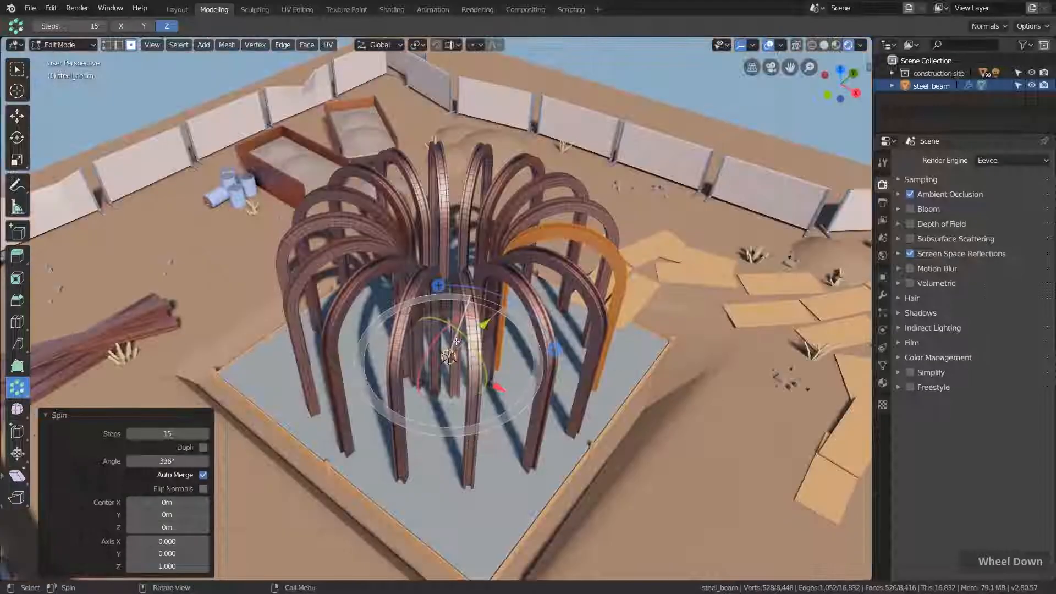
middle_click_drag(439, 352, 480, 310)
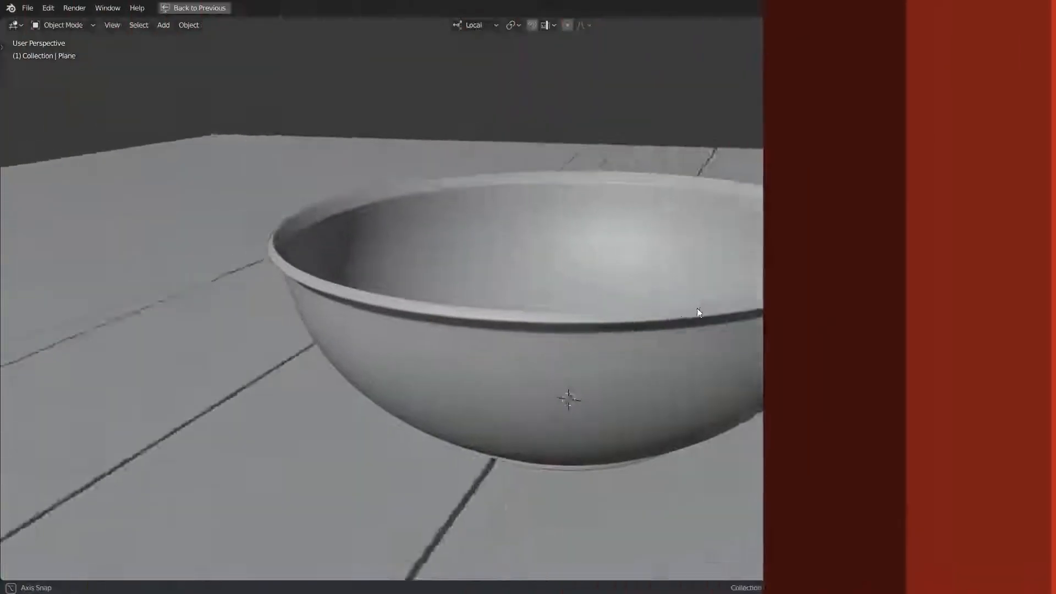
- Play the cloth simulation that drapes the cloth over the bowl and examine its folds up close
scroll(634, 309, "down", 5)
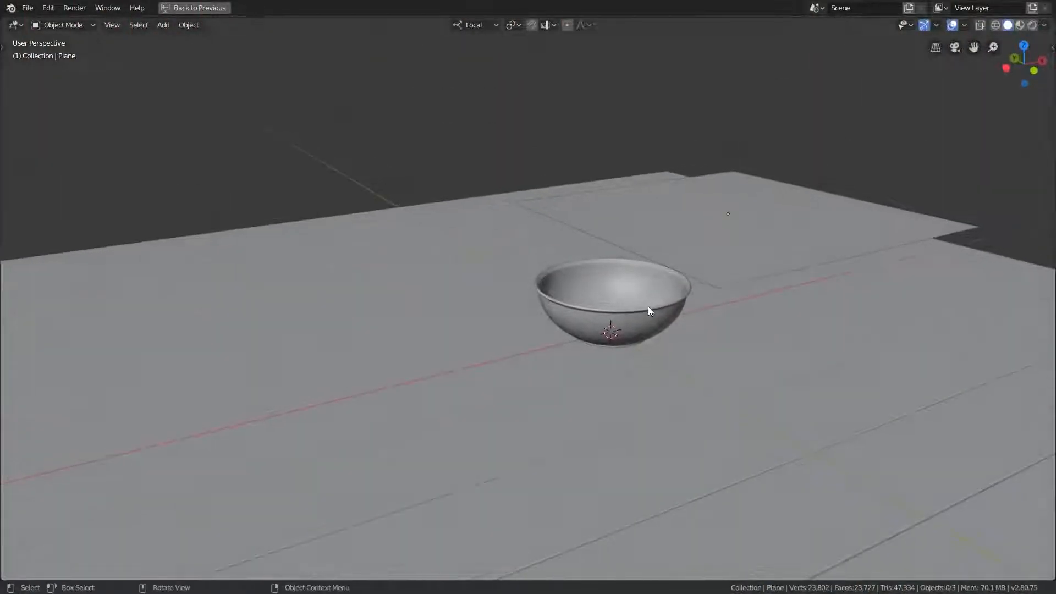
key("space")
scroll(662, 304, "up", 5)
middle_click_drag(662, 304, 560, 318)
scroll(498, 334, "down", 3)
scroll(560, 318, "up", 2)
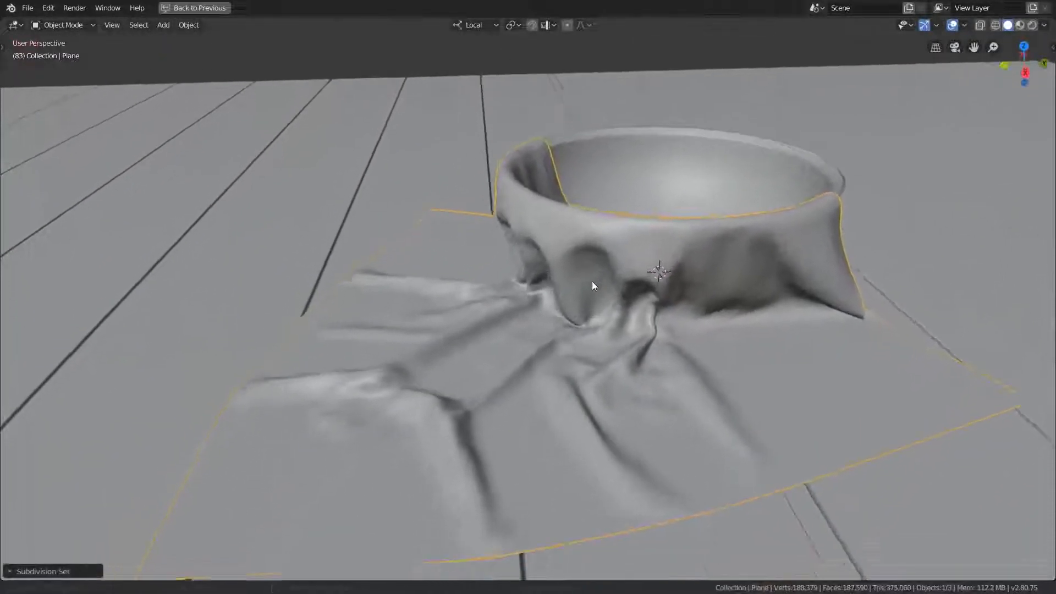
middle_click_drag(589, 284, 544, 271)
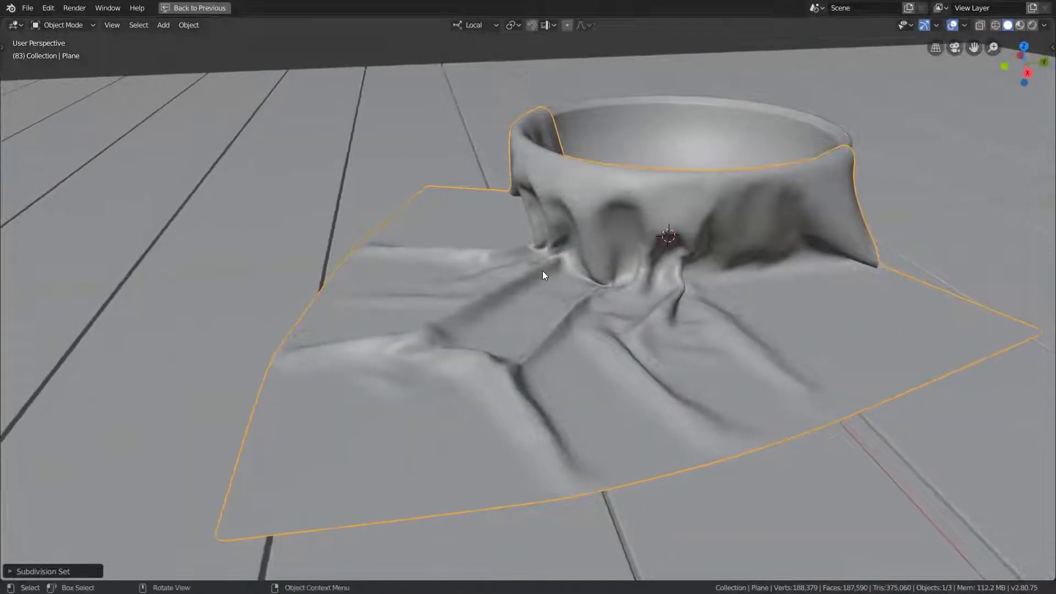